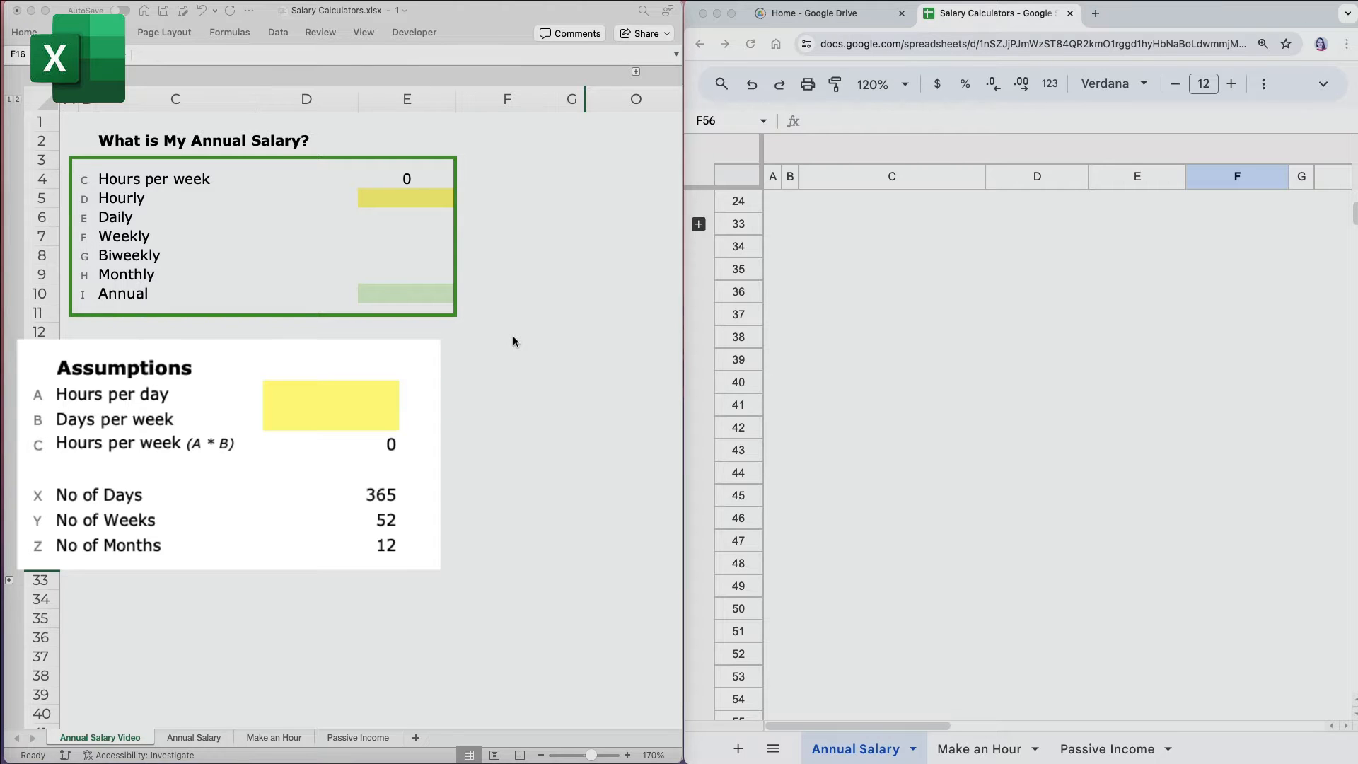
# Enter 8 for Hours per day in D16 and 5 for Days per week in D17 under Assumptions
pyautogui.click(512, 337)
pyautogui.press('Left')
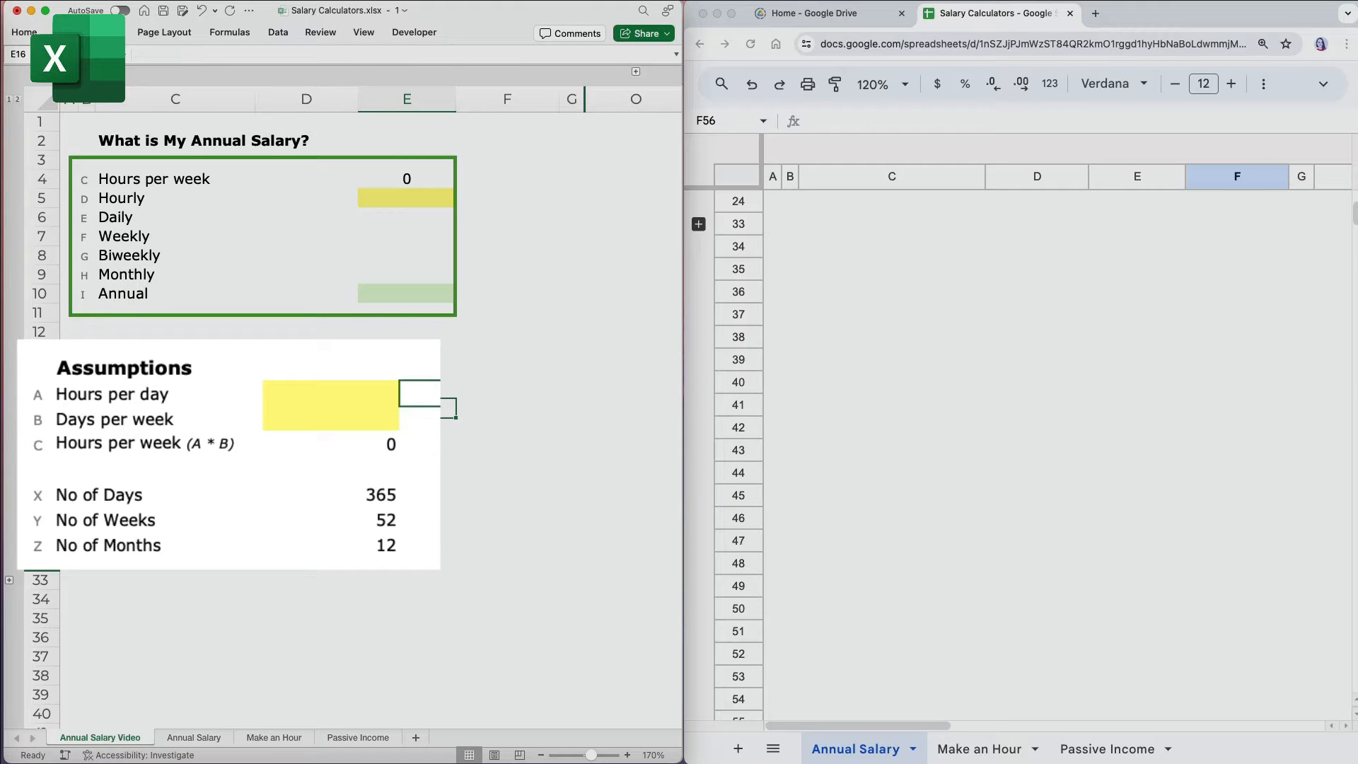
pyautogui.click(347, 394)
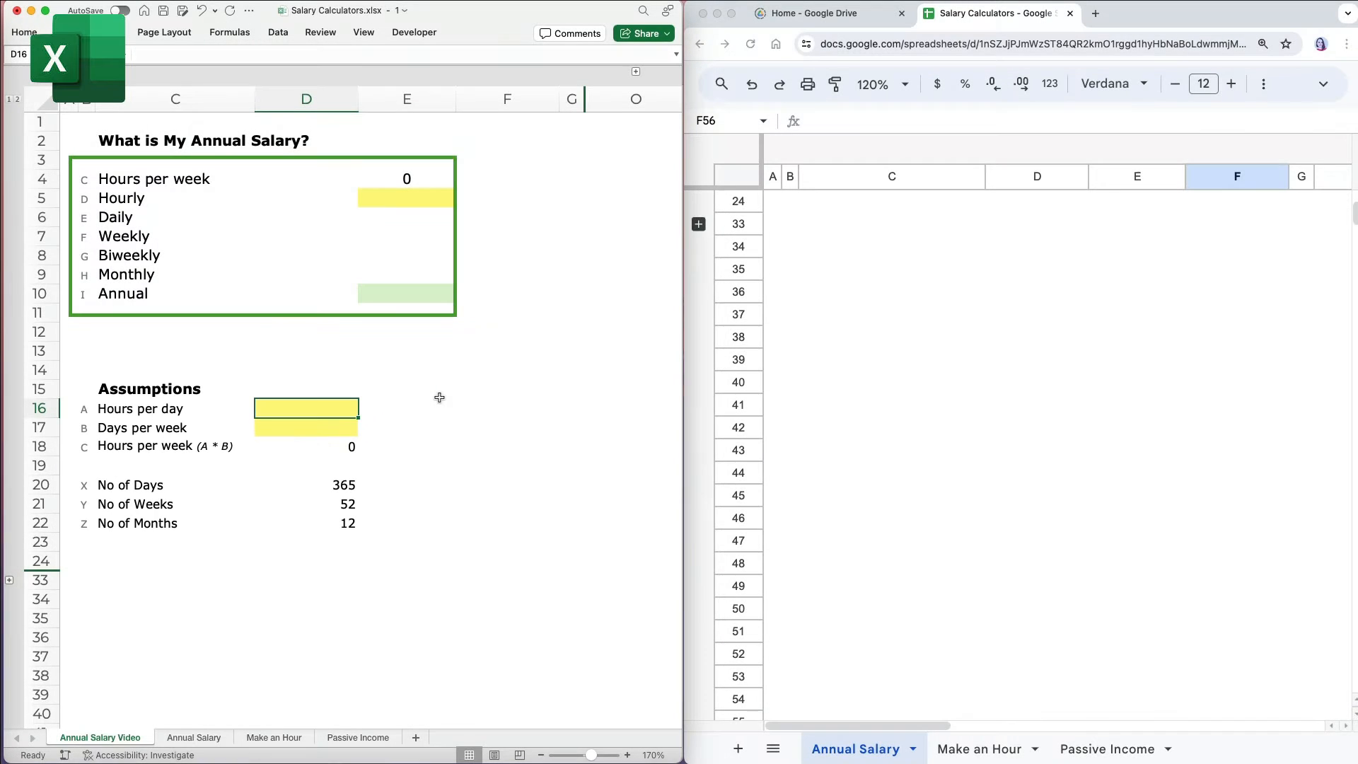
pyautogui.write('8')
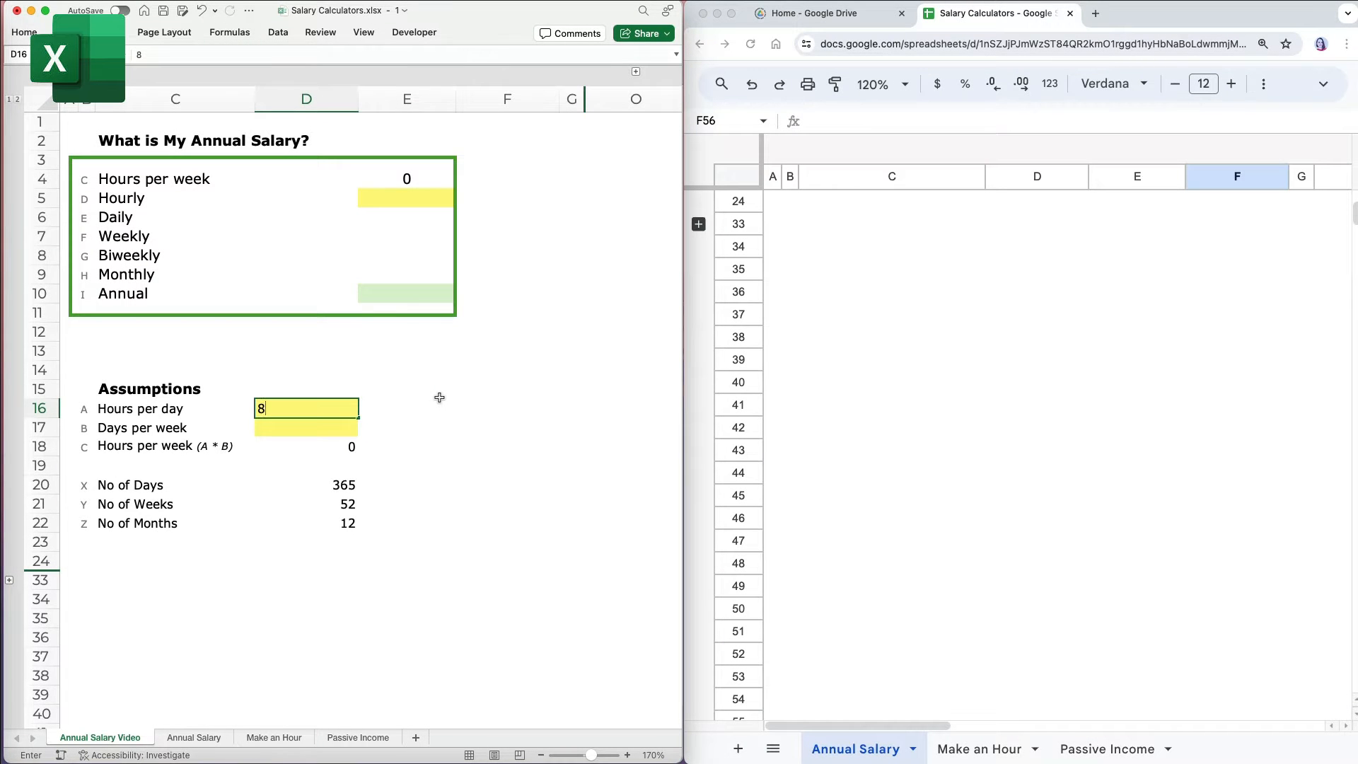
pyautogui.press('Return')
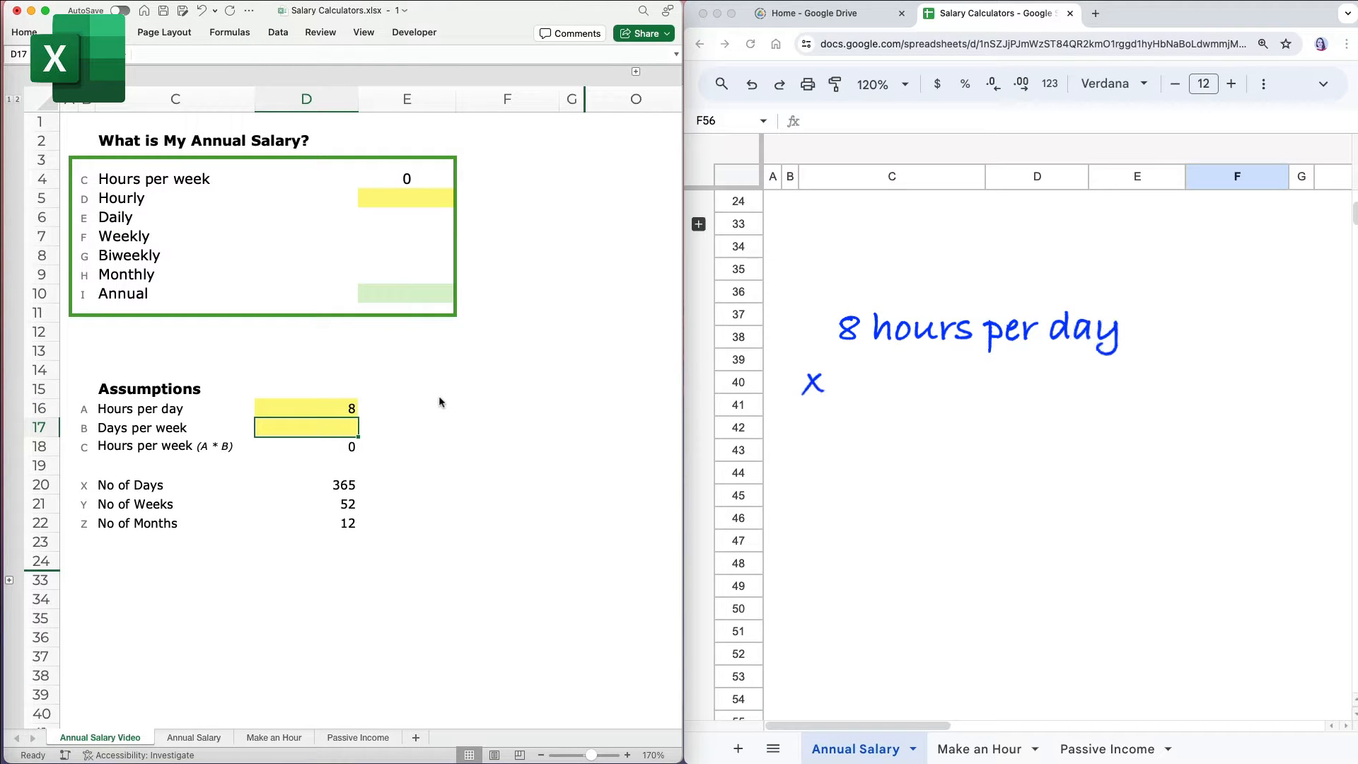
pyautogui.write('5')
pyautogui.press('Return')
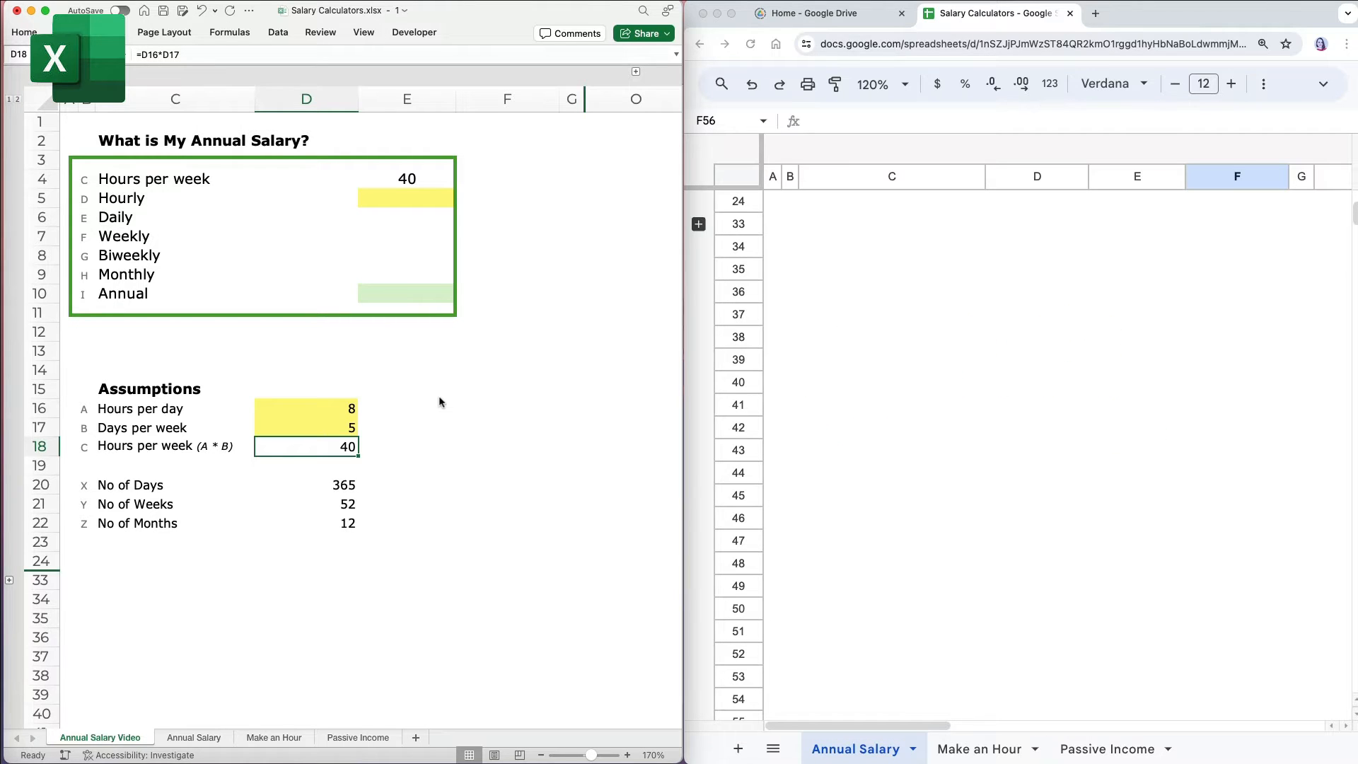
# Check the Hours per week formula in E4, and expand the collapsed rows 25 to 32 in the Google Sheets copy
pyautogui.click(419, 178)
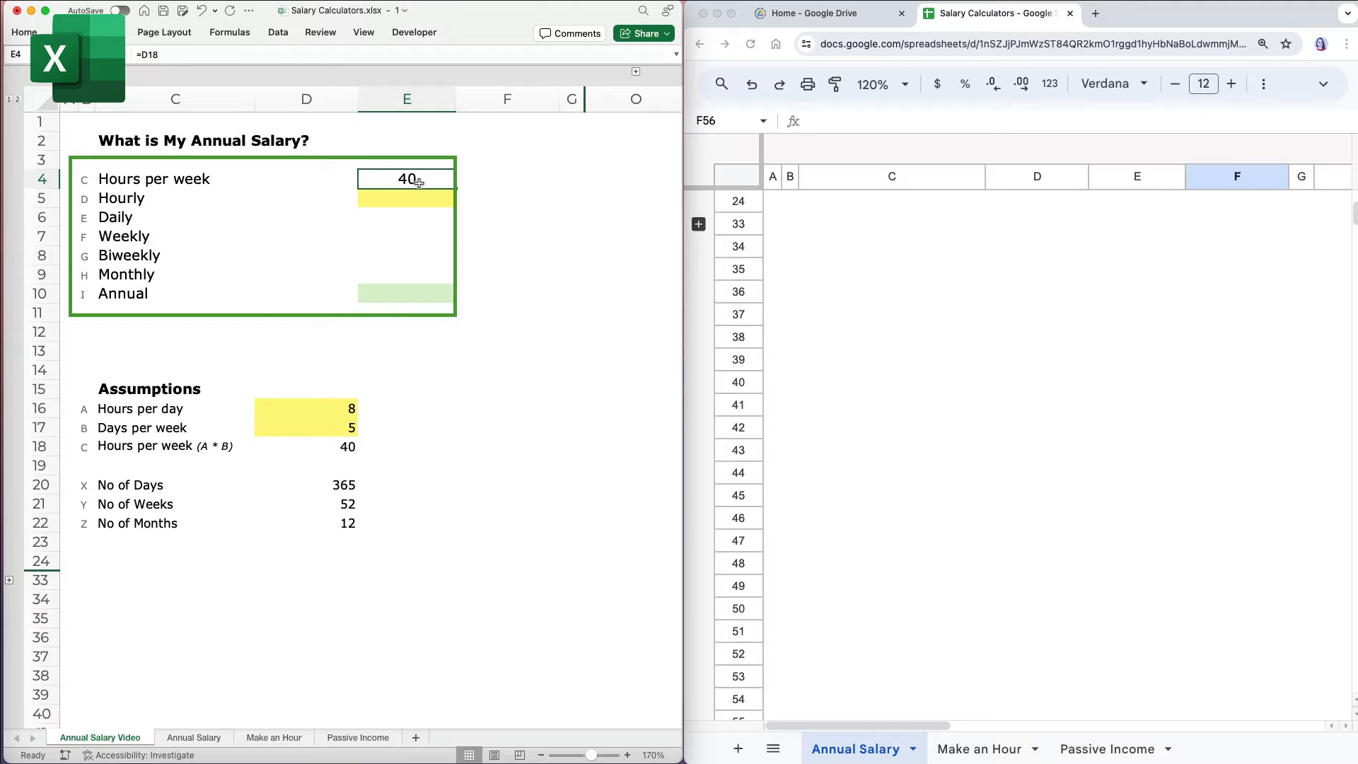
pyautogui.click(810, 257)
pyautogui.click(699, 223)
pyautogui.click(831, 475)
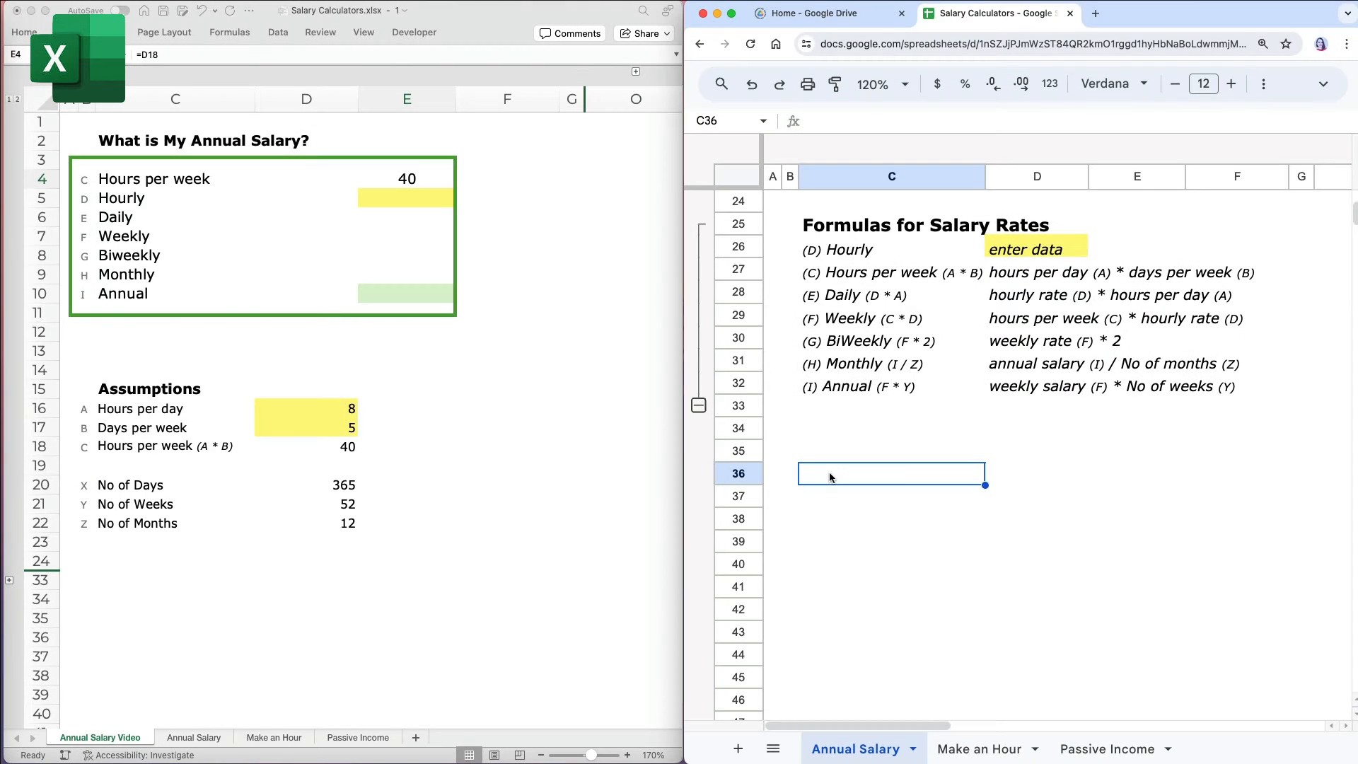
# Switch back to Excel and enter 15 as the Hourly rate in E5
pyautogui.click(439, 196)
pyautogui.click(419, 199)
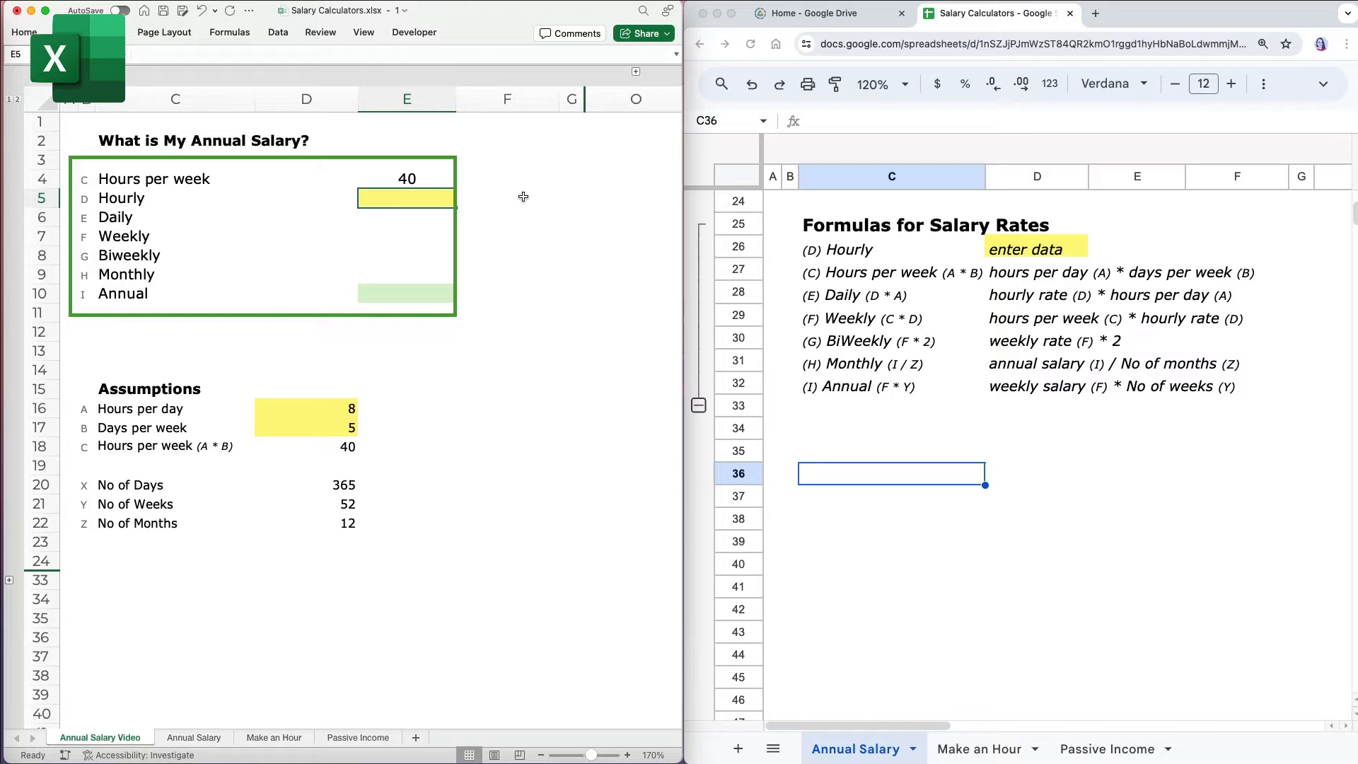
pyautogui.write('15')
pyautogui.press('Return')
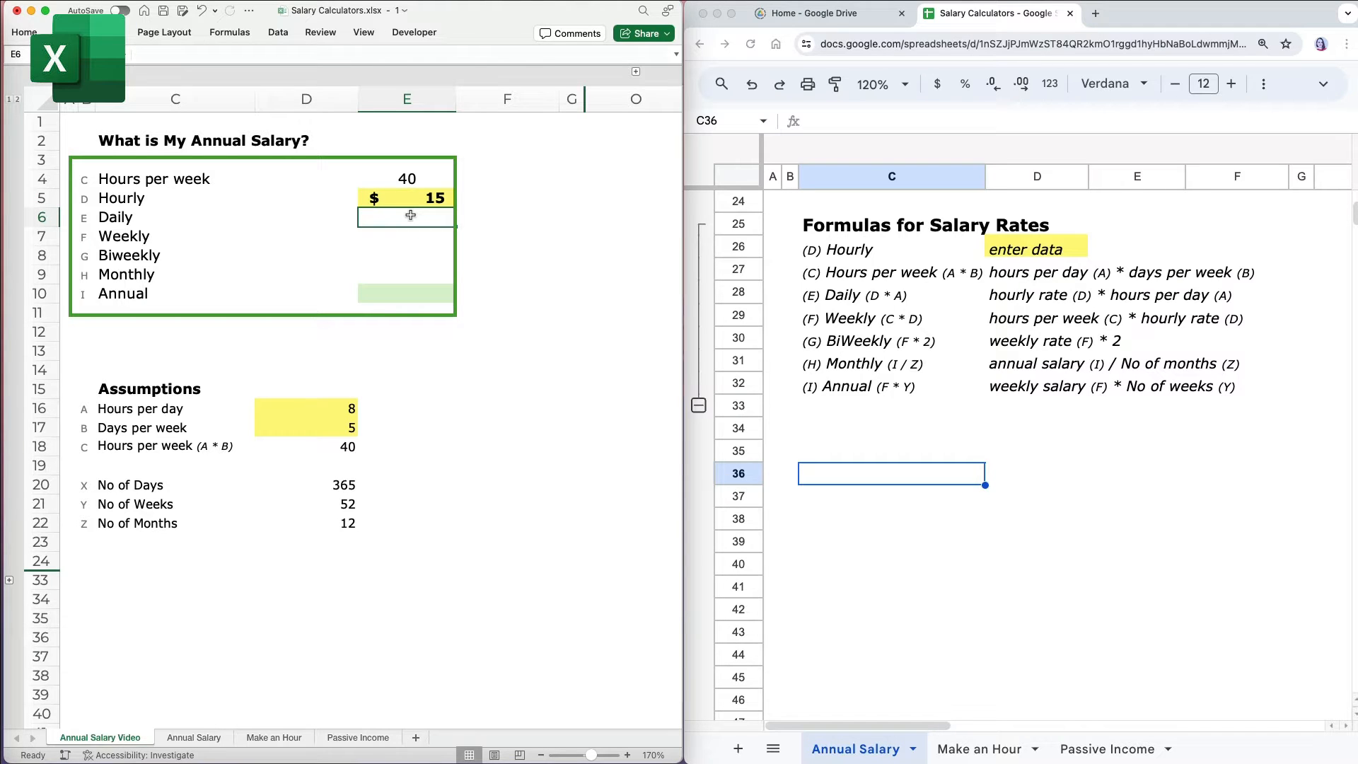
# Calculate the Daily pay in E6 by multiplying the hourly rate by hours per day, =E5*D16
pyautogui.write('=')
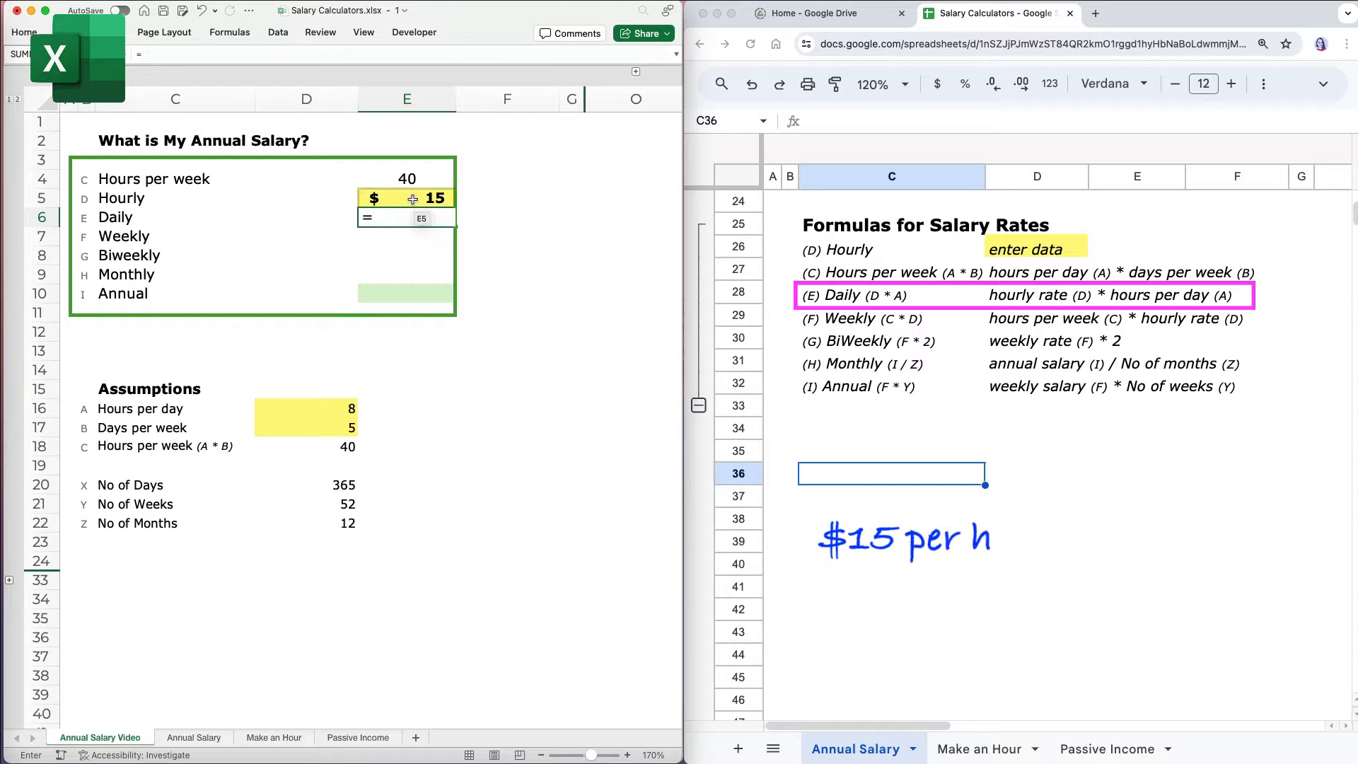
pyautogui.click(413, 200)
pyautogui.write('*')
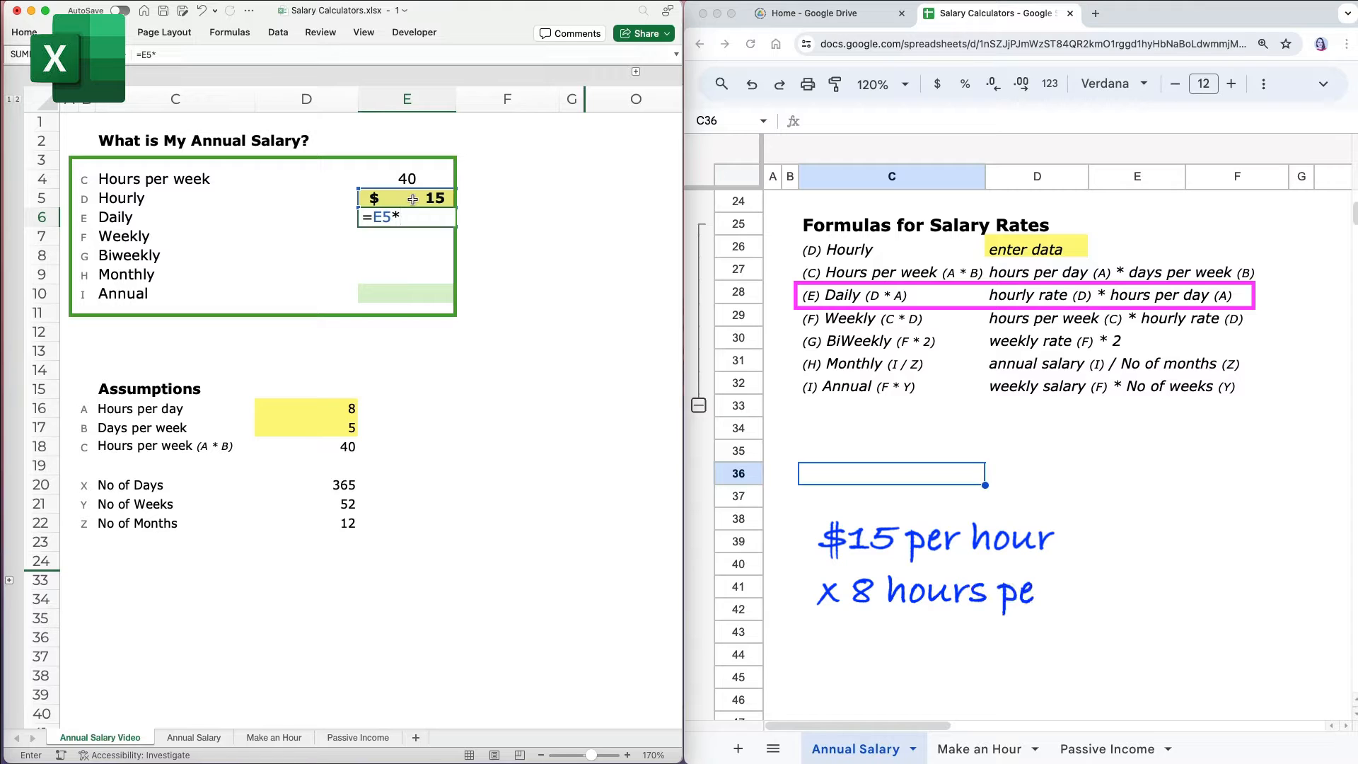
pyautogui.click(335, 410)
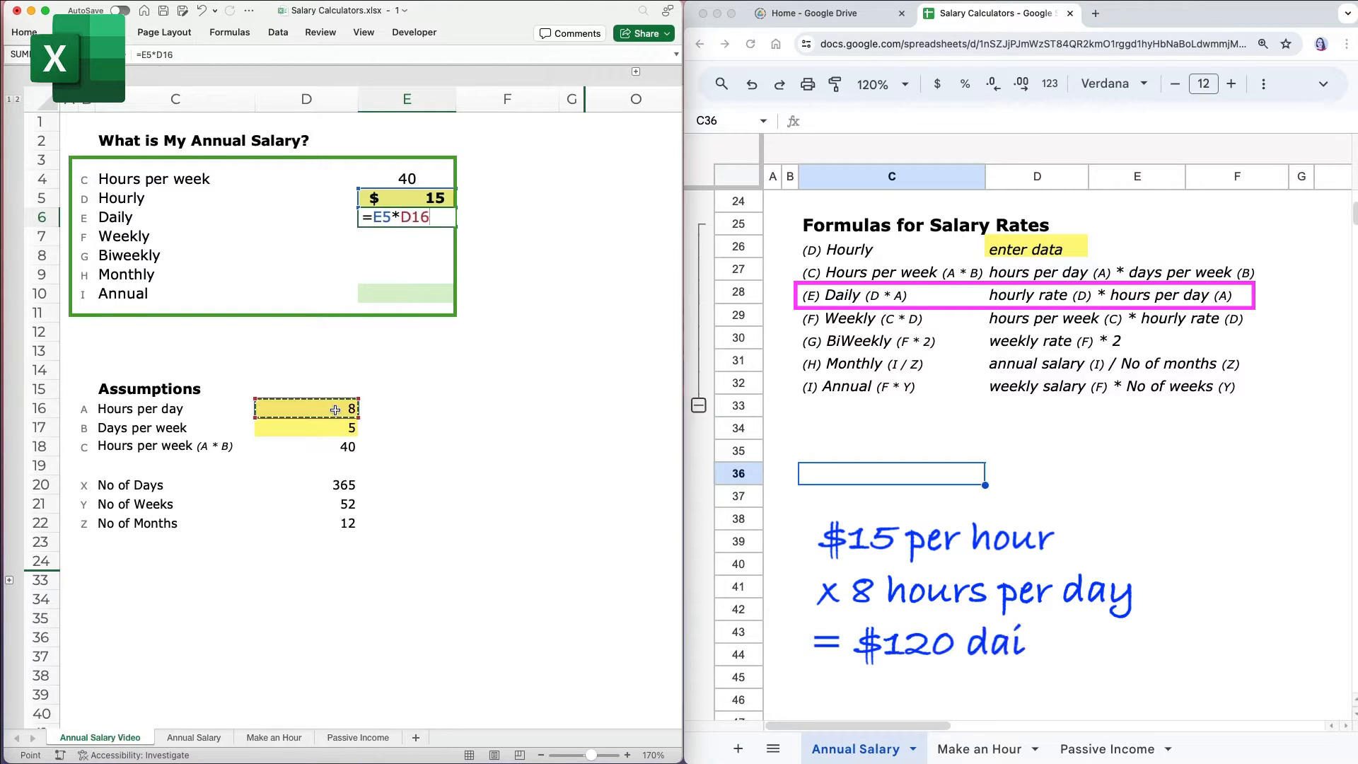
pyautogui.press('Return')
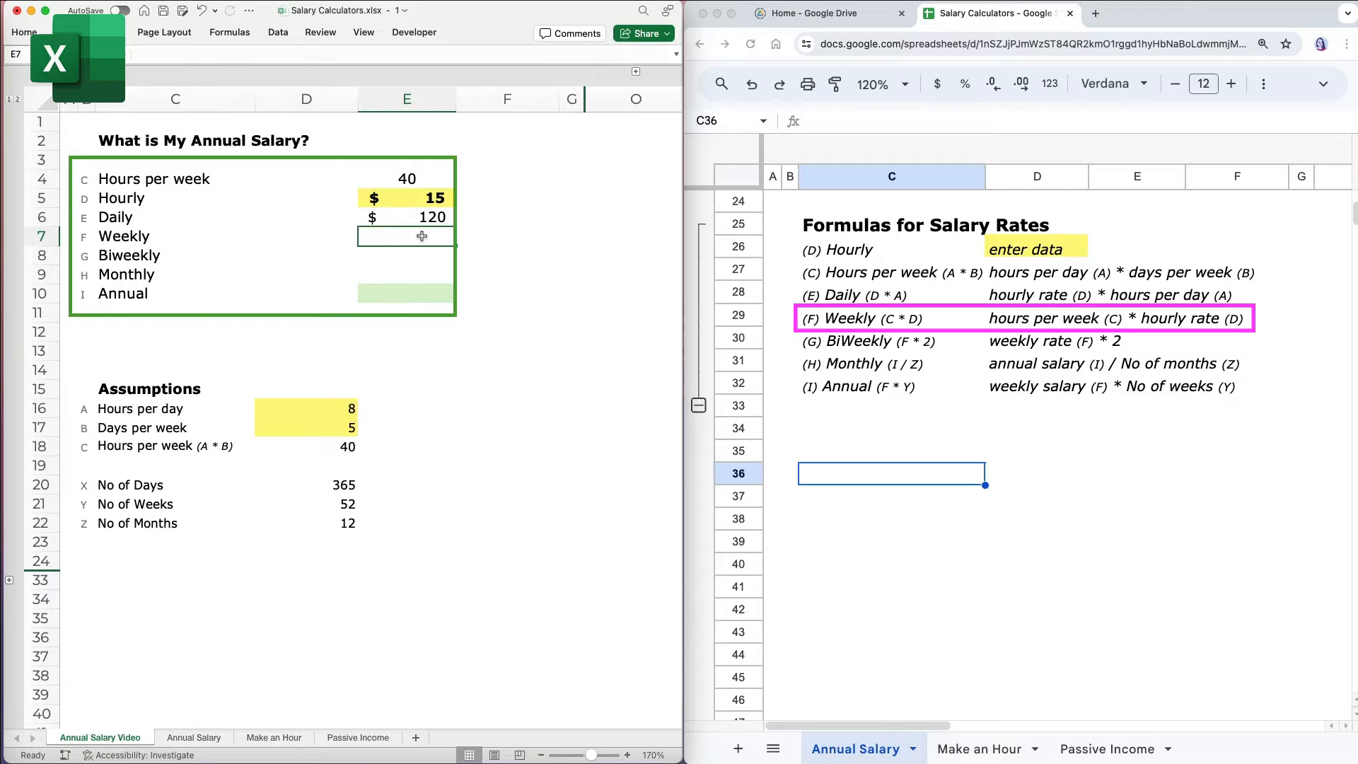
# Calculate the Weekly pay in E7 by multiplying hours per week by the hourly rate, =E4*E5
pyautogui.write('=')
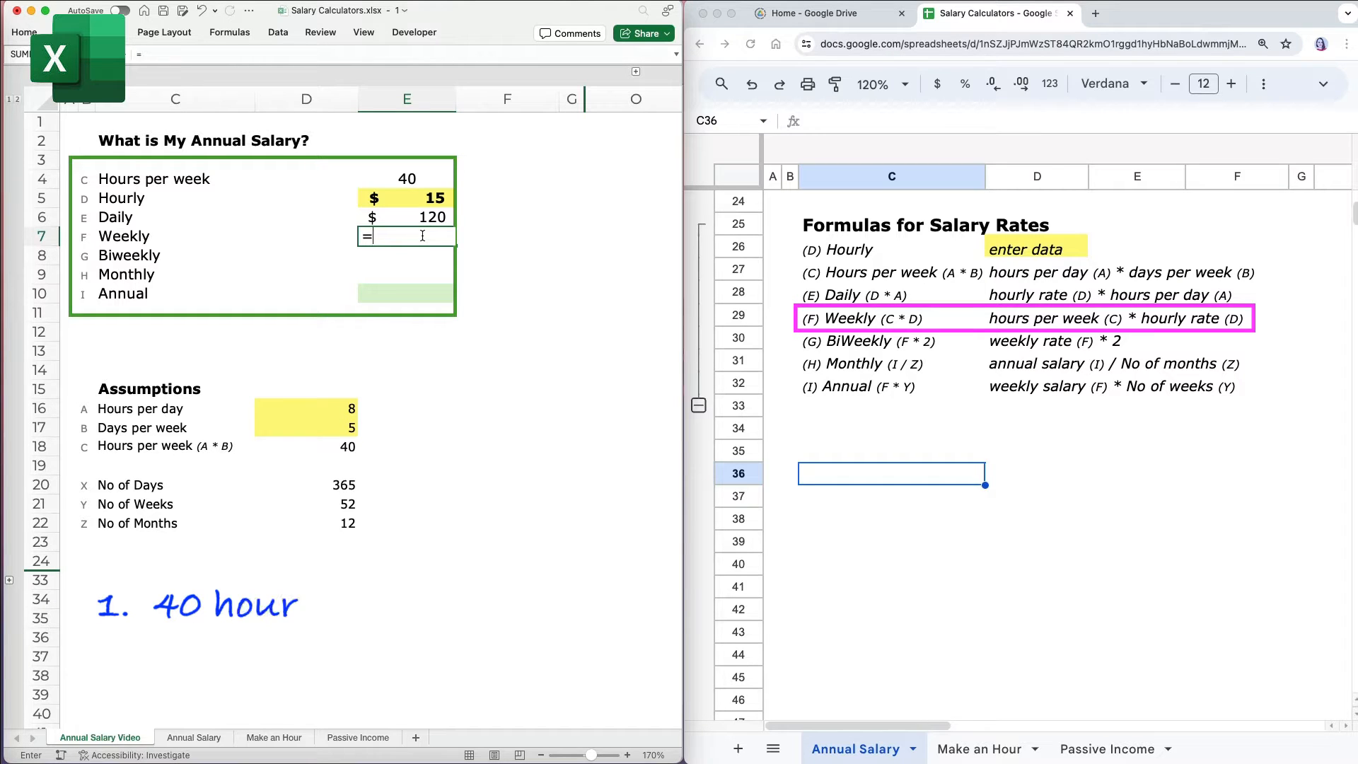
pyautogui.click(431, 185)
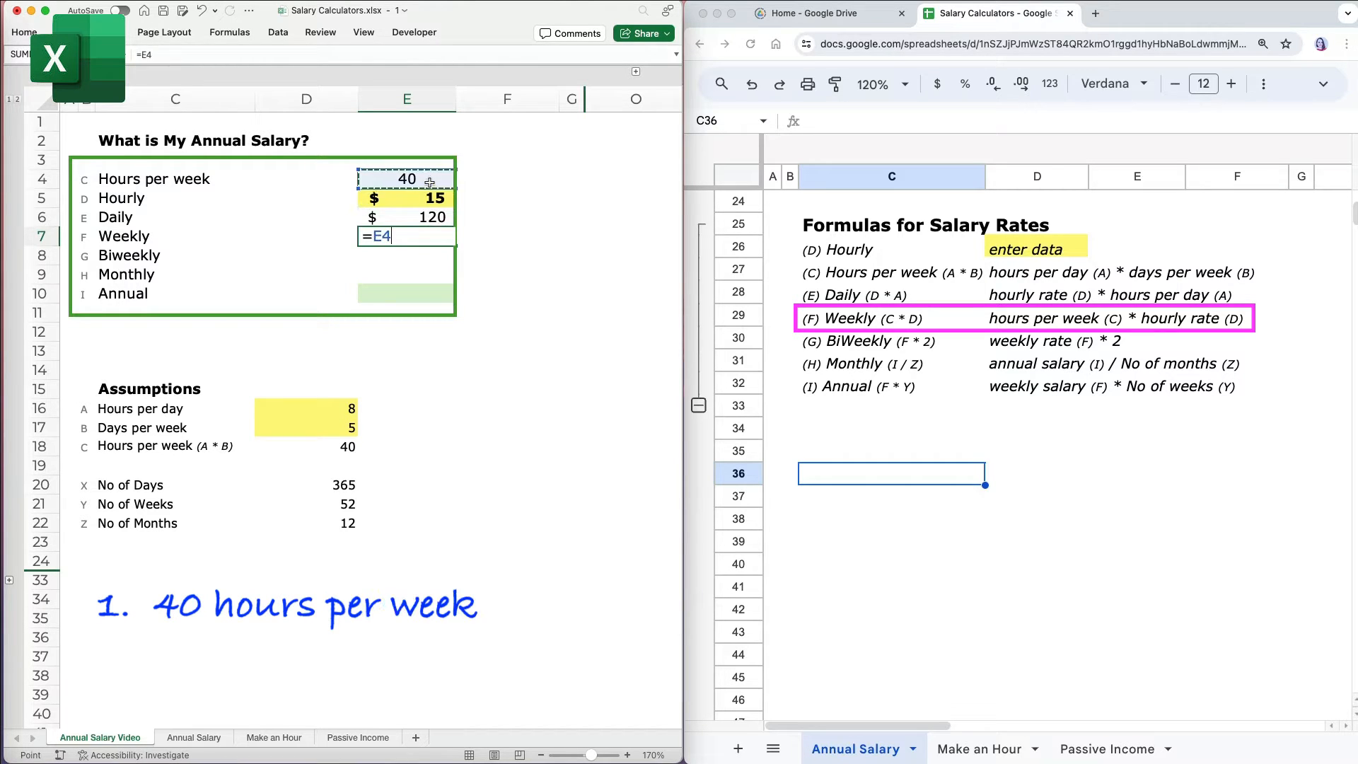
pyautogui.write('*')
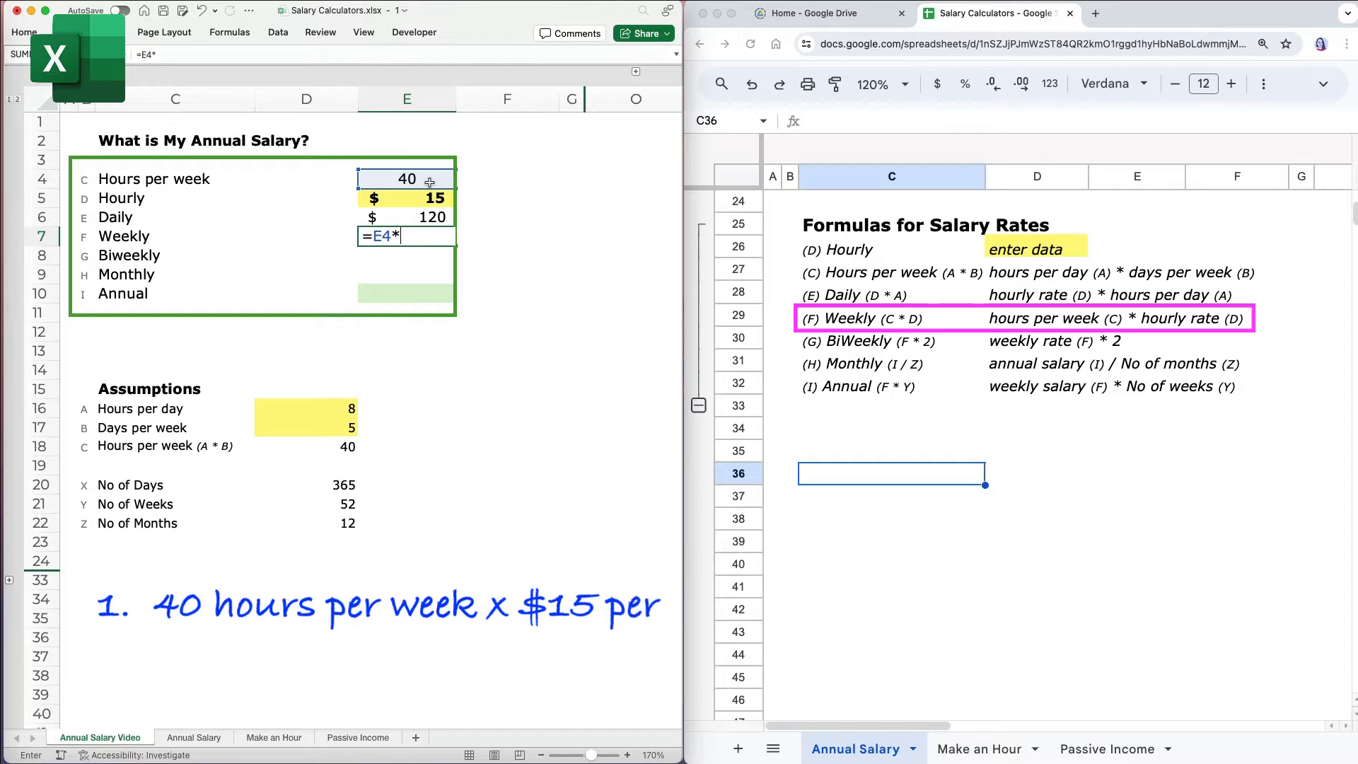
pyautogui.click(430, 204)
pyautogui.press('Return')
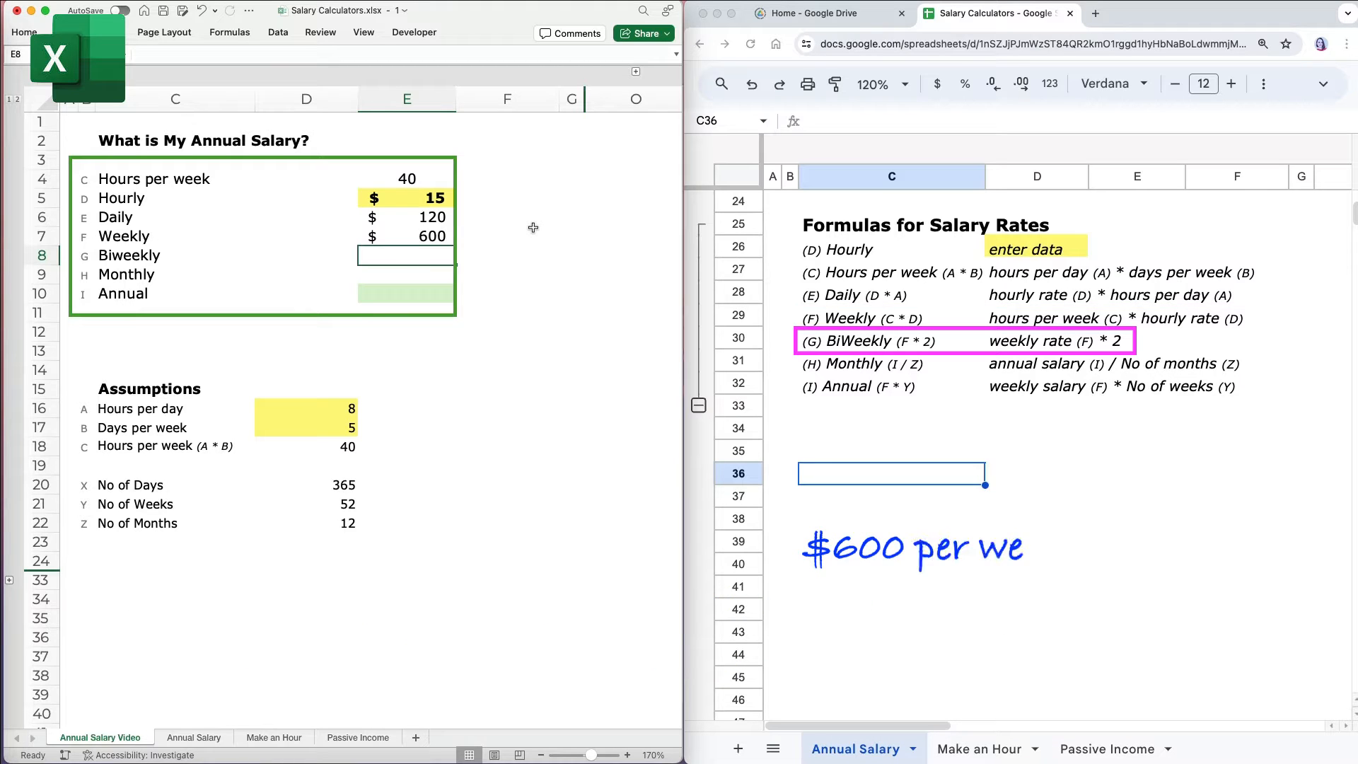
# Calculate the Biweekly pay in E8 by doubling the weekly pay, =E7*2
pyautogui.write('=')
pyautogui.click(449, 232)
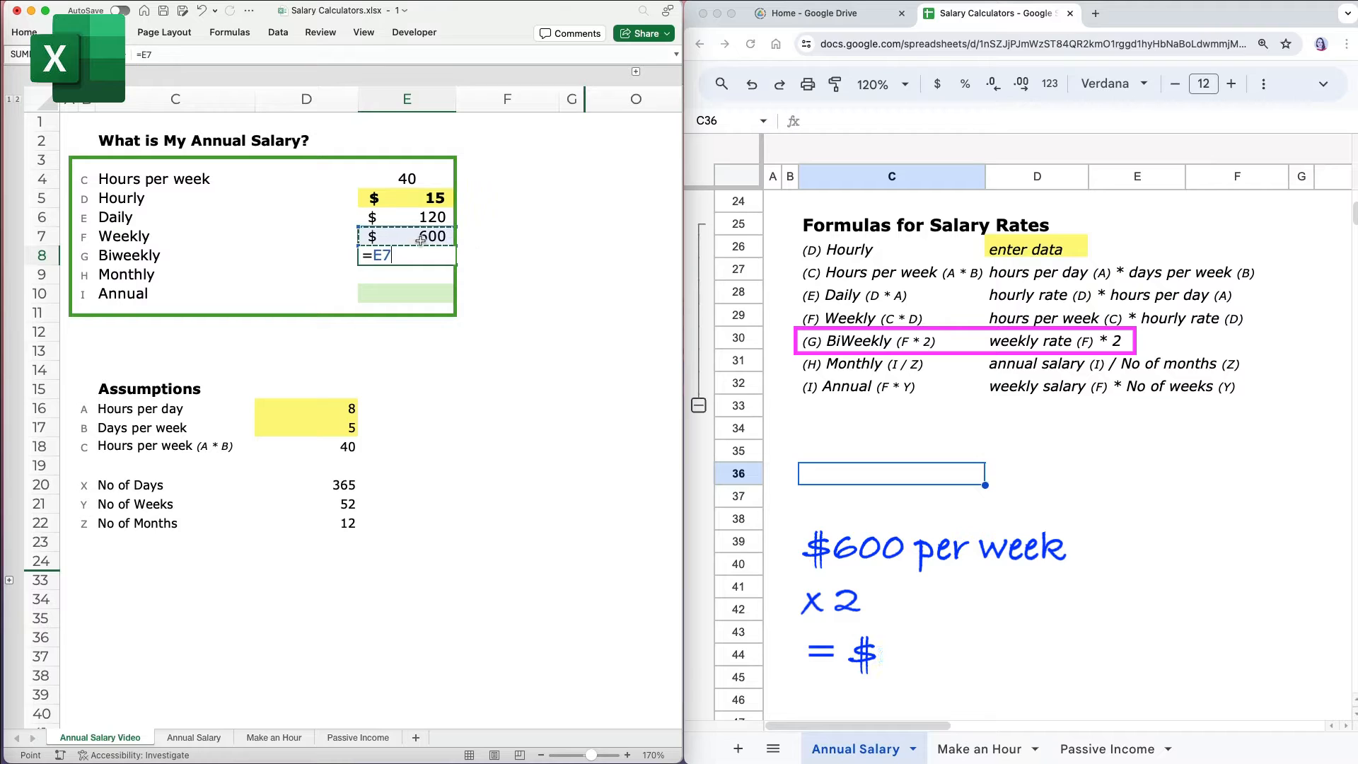
pyautogui.write('*2')
pyautogui.press('Return')
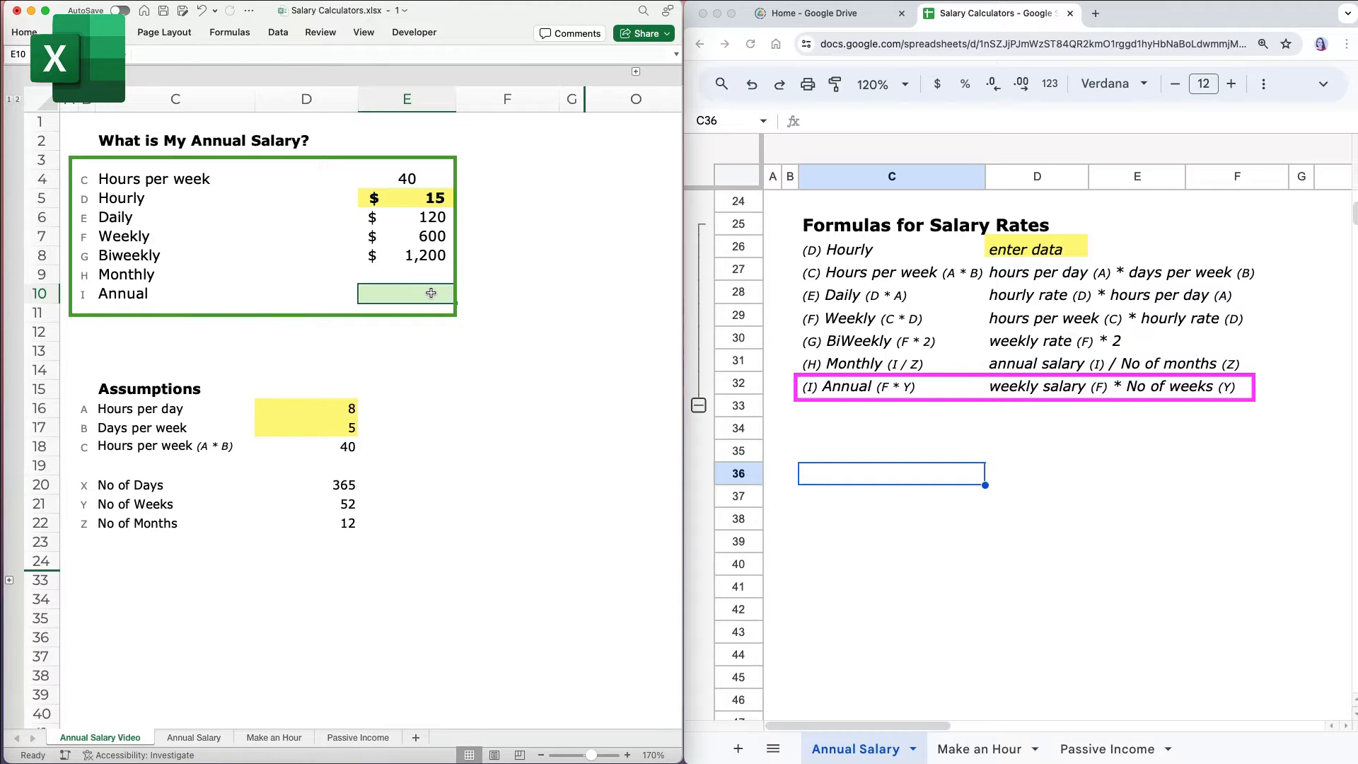
# Calculate the Annual salary in E10 by multiplying the weekly pay by the number of weeks, =E7*D21
pyautogui.write('=')
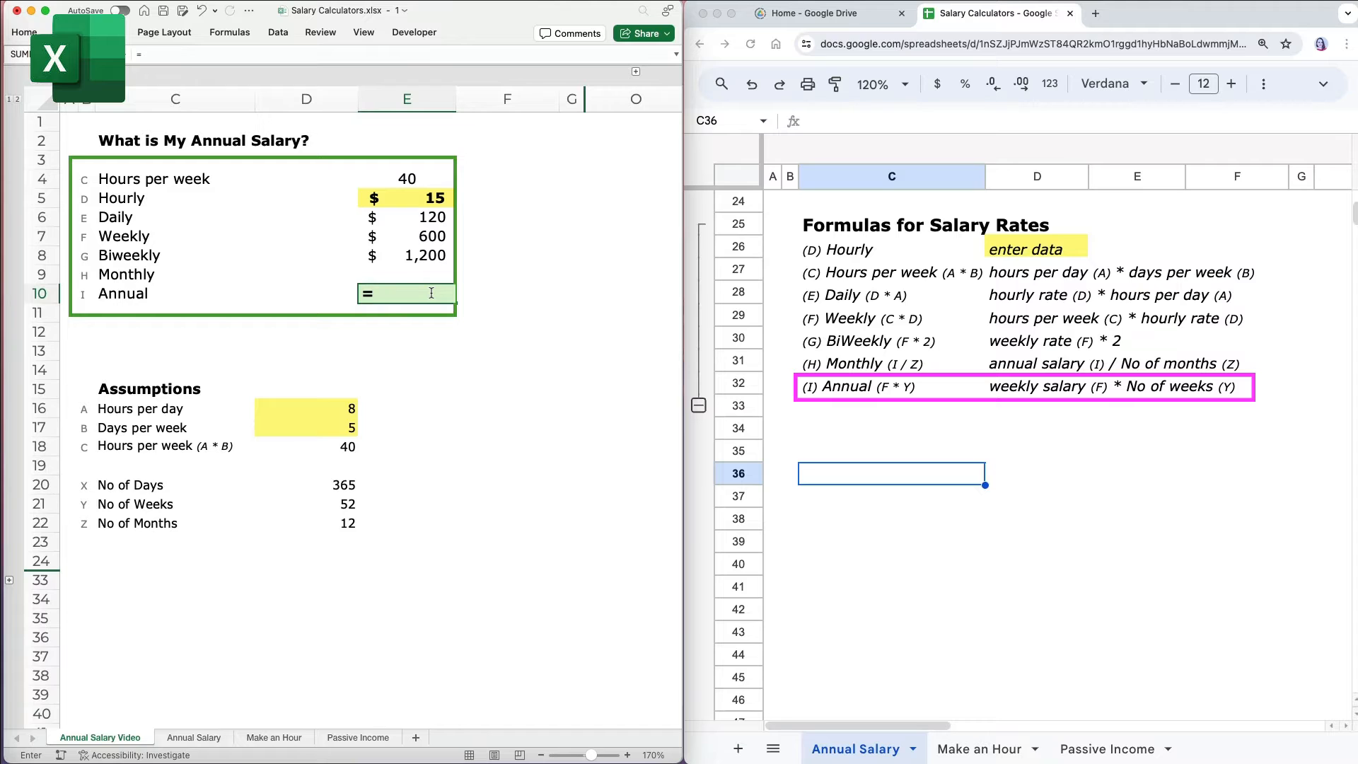
pyautogui.click(429, 236)
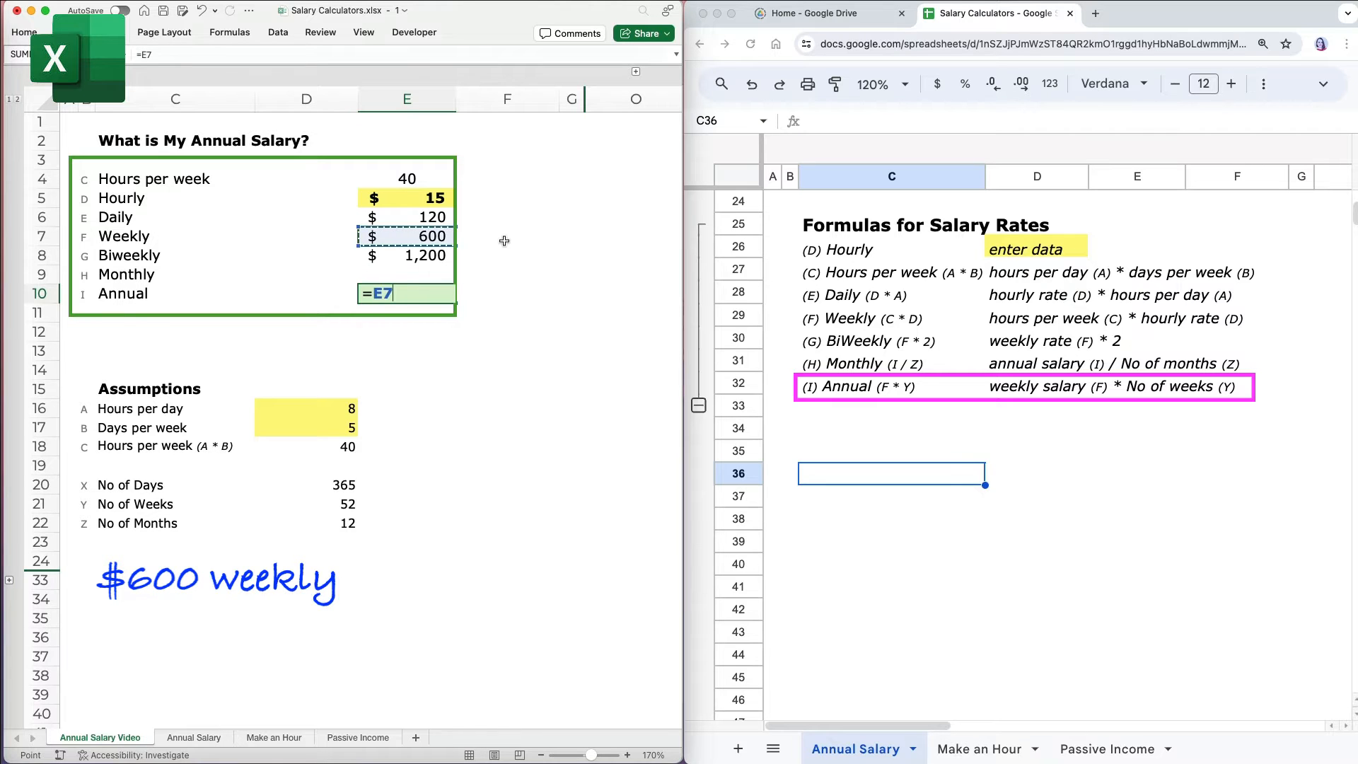
pyautogui.write('*')
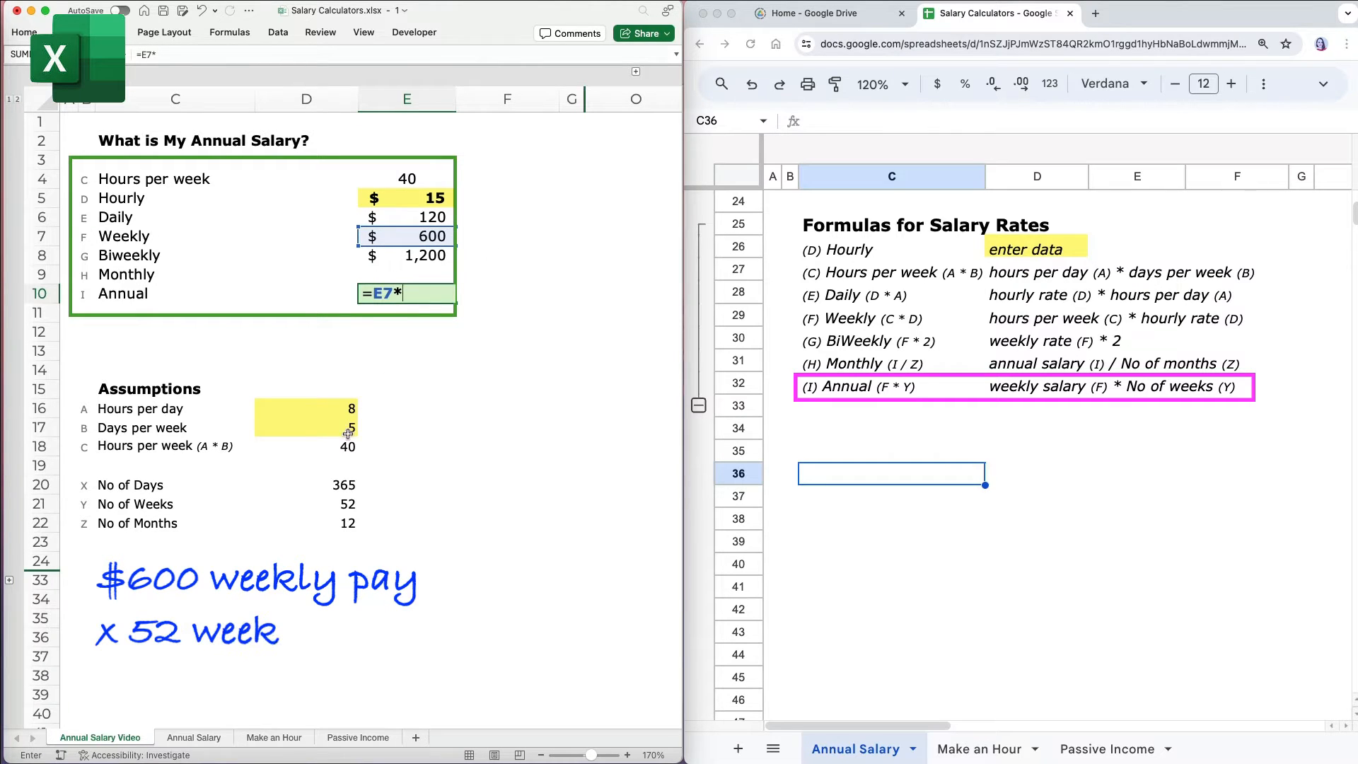
pyautogui.click(343, 504)
pyautogui.press('Return')
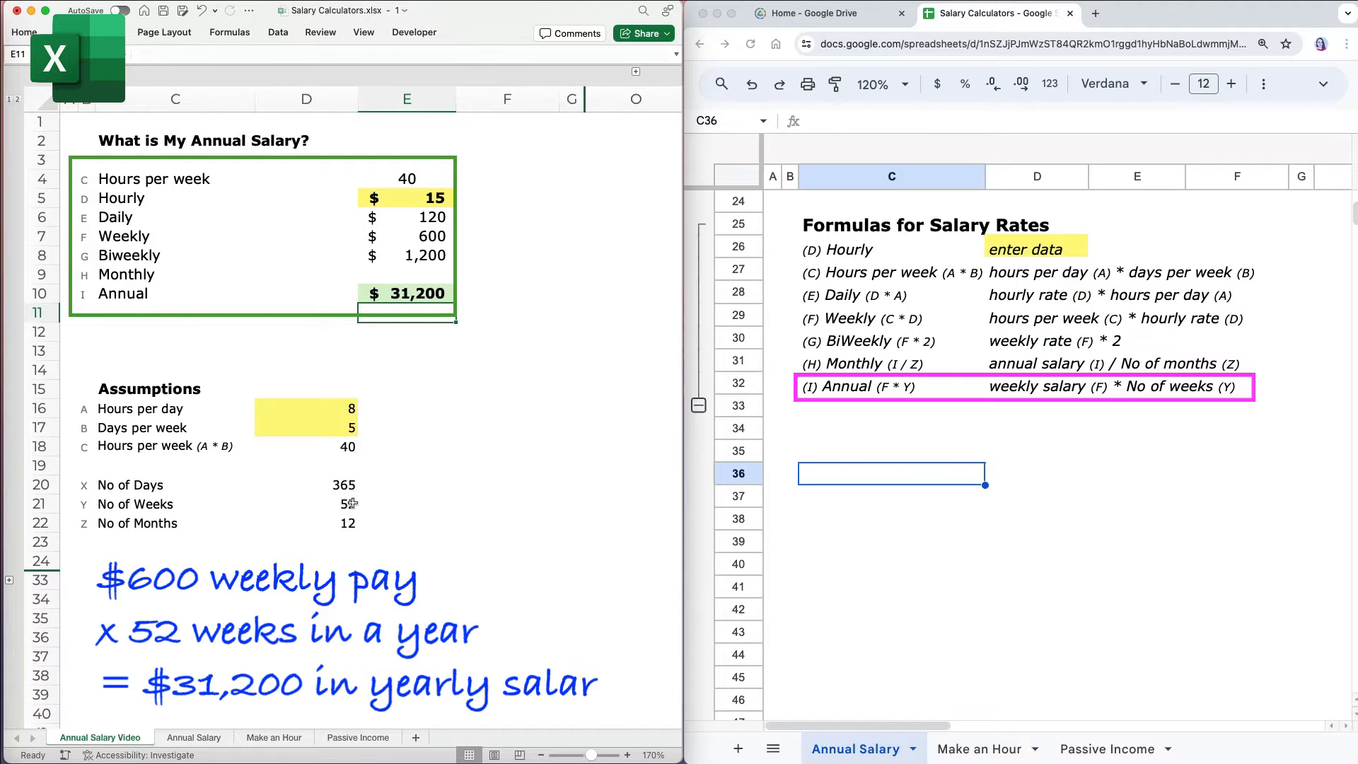
# Calculate the Monthly pay in E9 by dividing the annual salary by the number of months, =E10/D22
pyautogui.click(414, 279)
pyautogui.write('=')
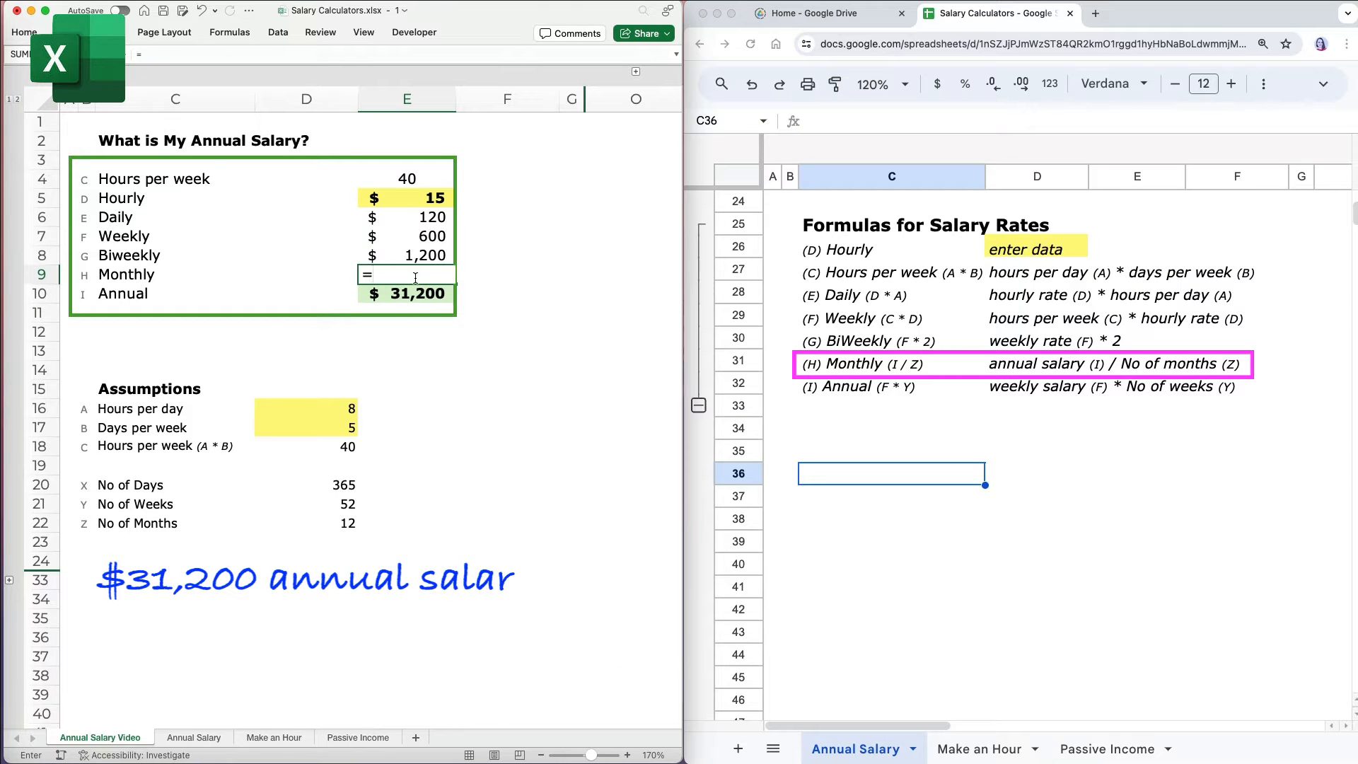
pyautogui.click(413, 297)
pyautogui.write('/')
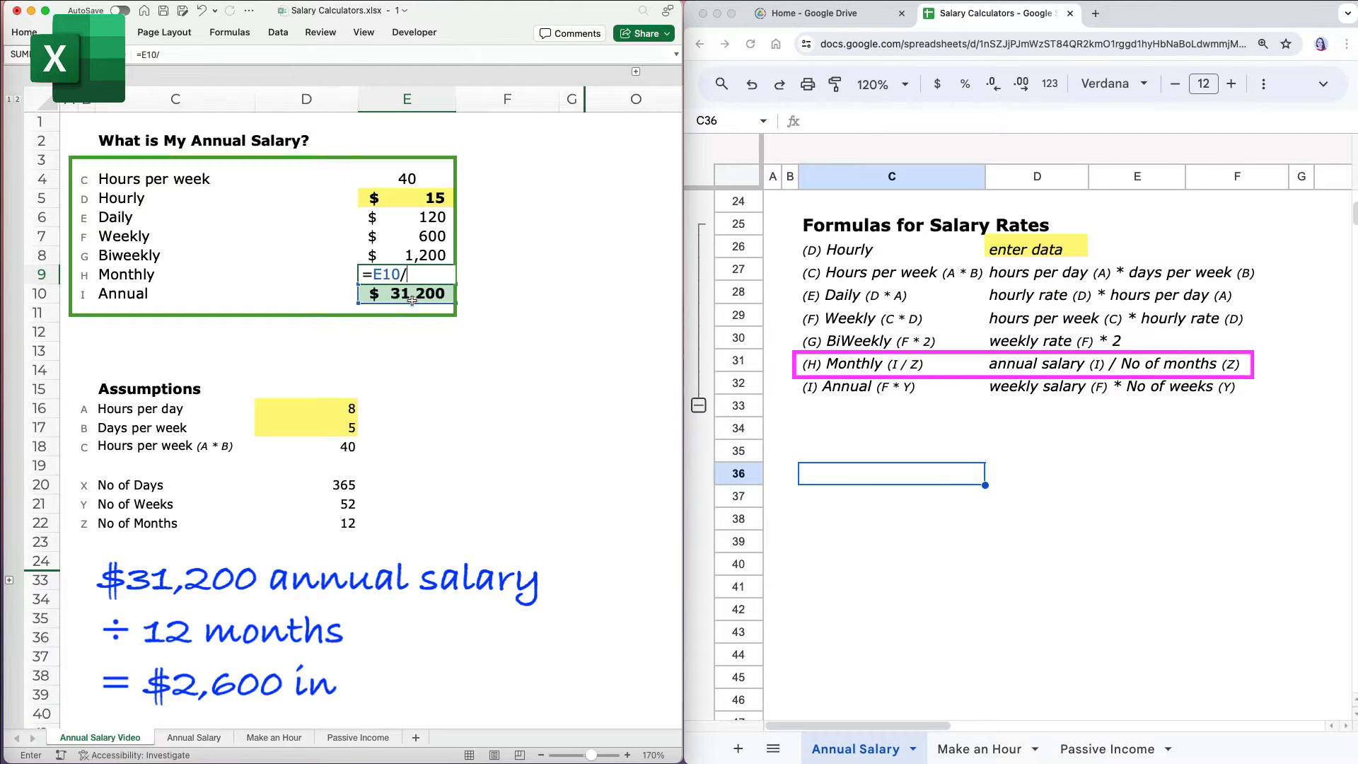
pyautogui.click(341, 523)
pyautogui.press('Return')
pyautogui.click(491, 508)
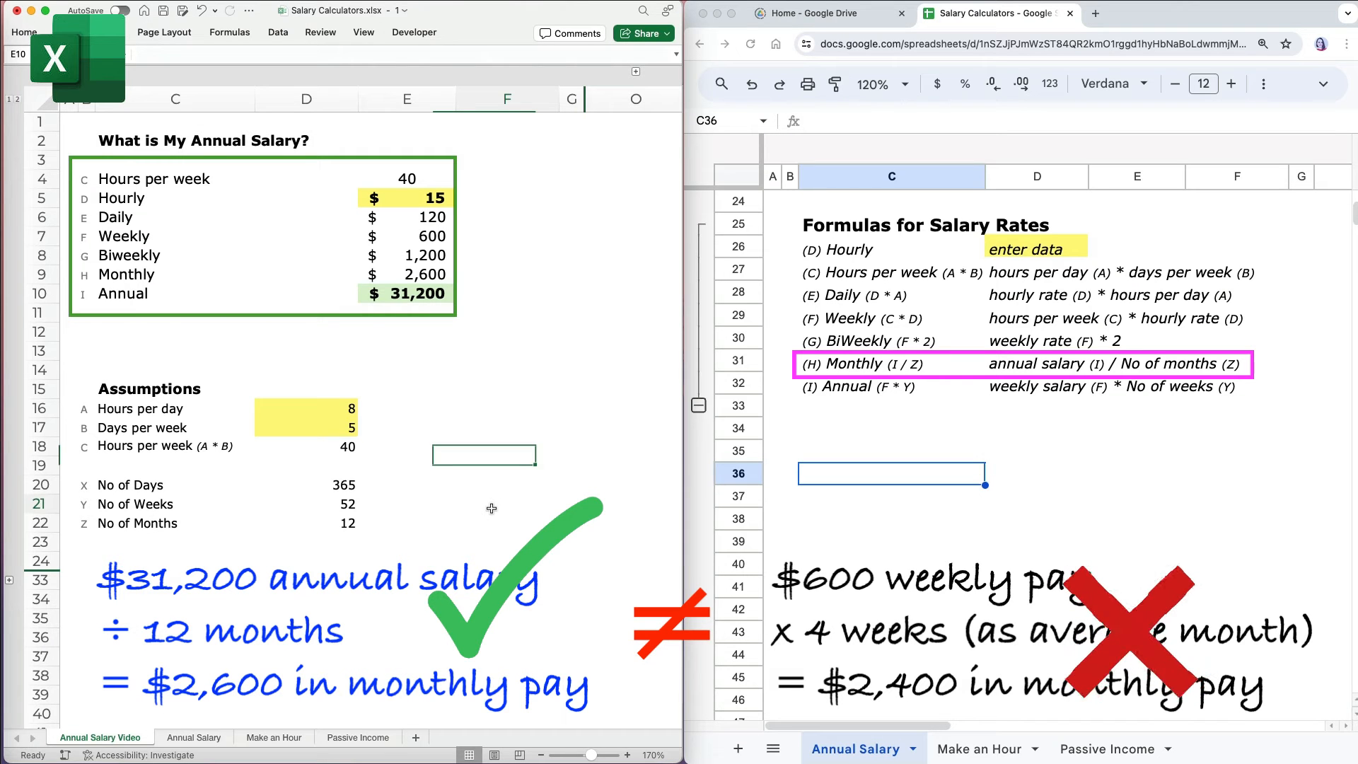
pyautogui.click(492, 508)
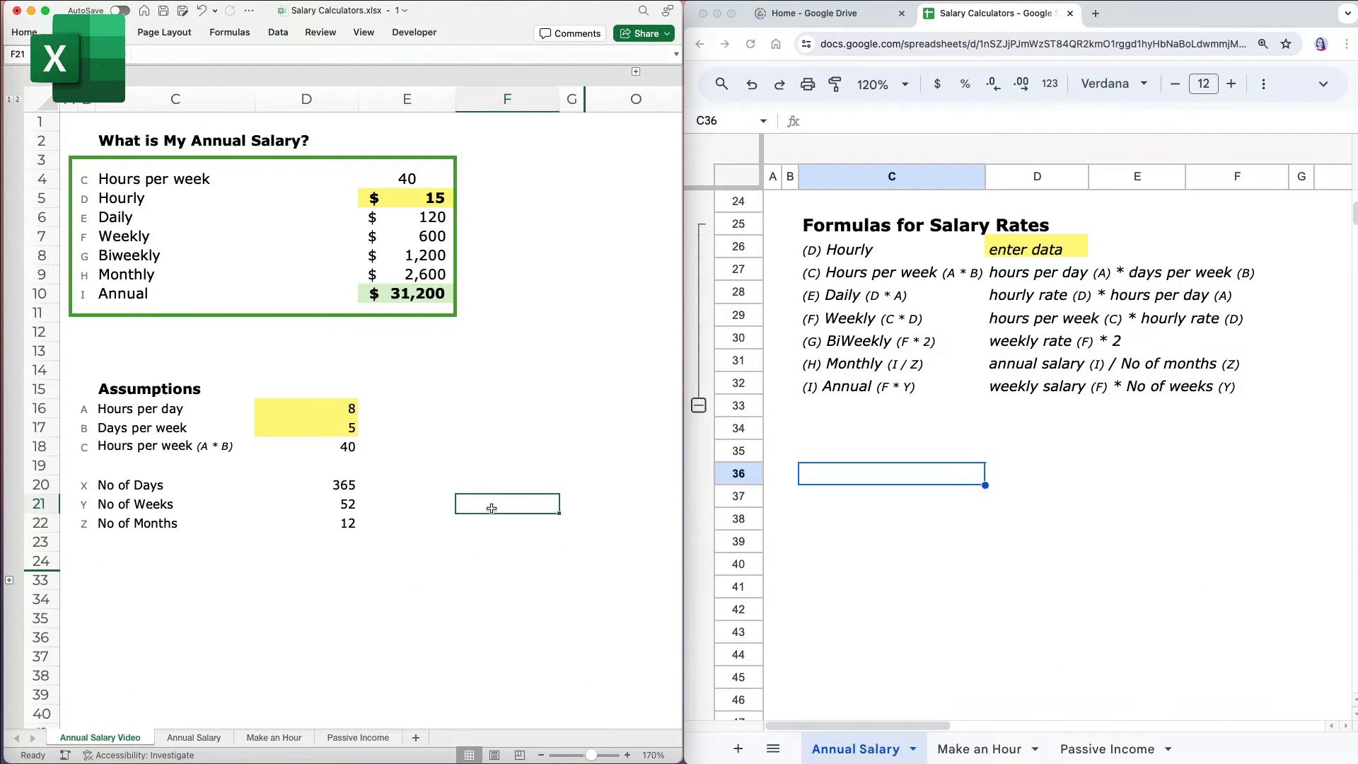
# Change Hours per day to 10 and Days per week to 6 in the Assumptions
pyautogui.click(348, 409)
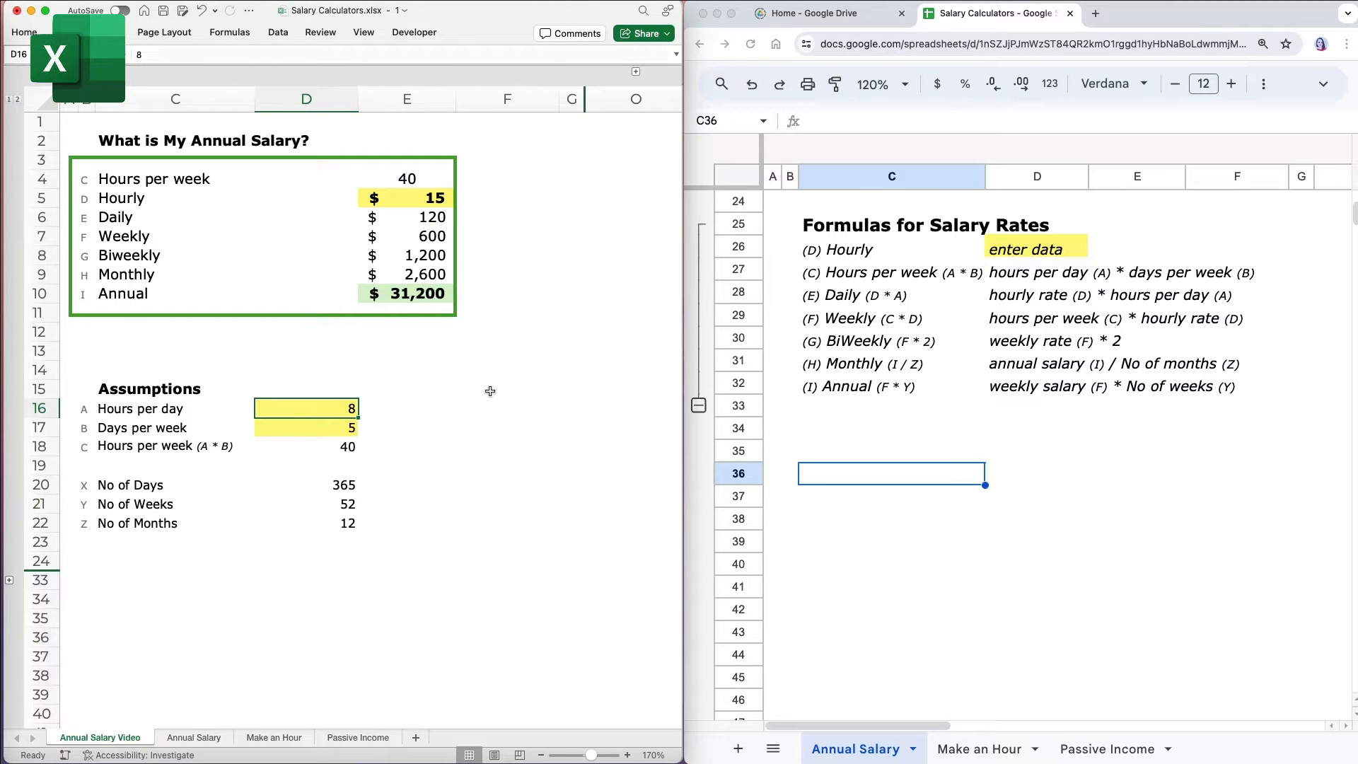
pyautogui.write('10')
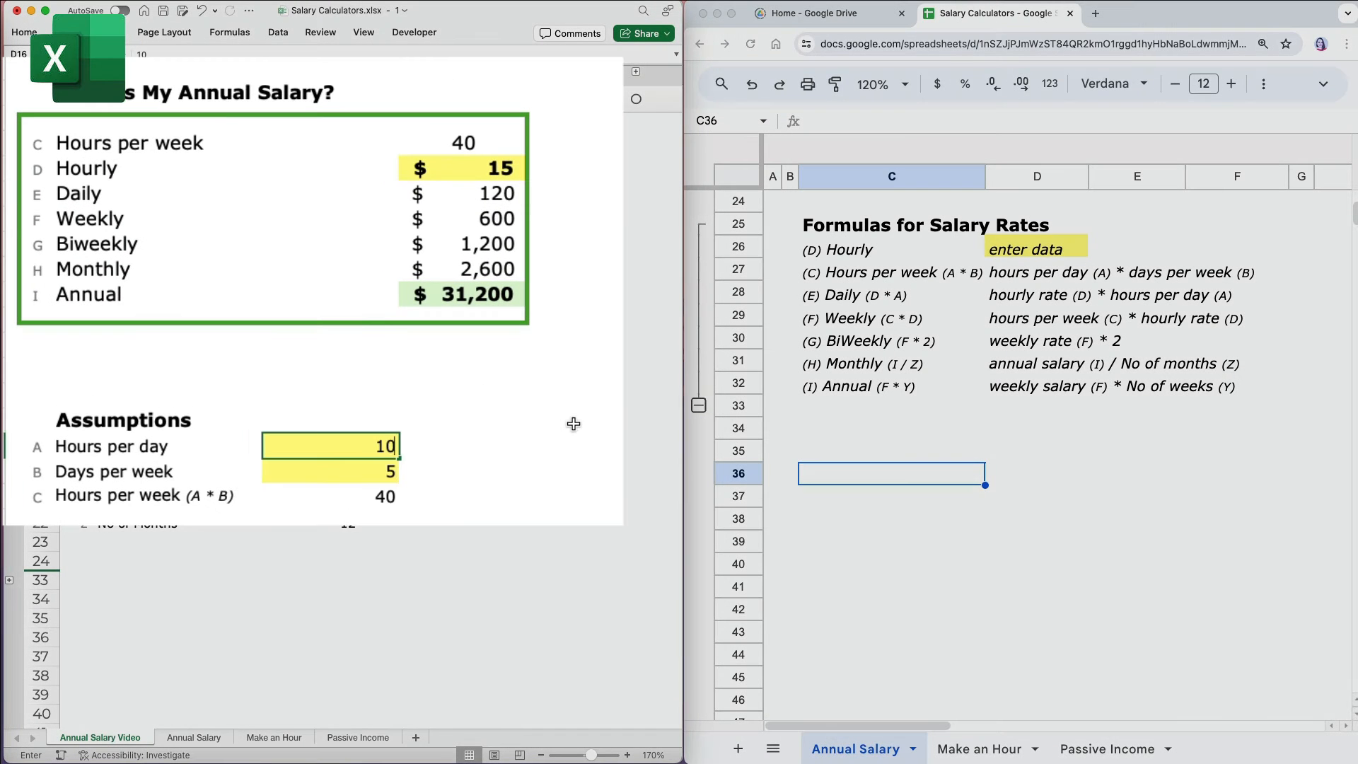
pyautogui.press('Return')
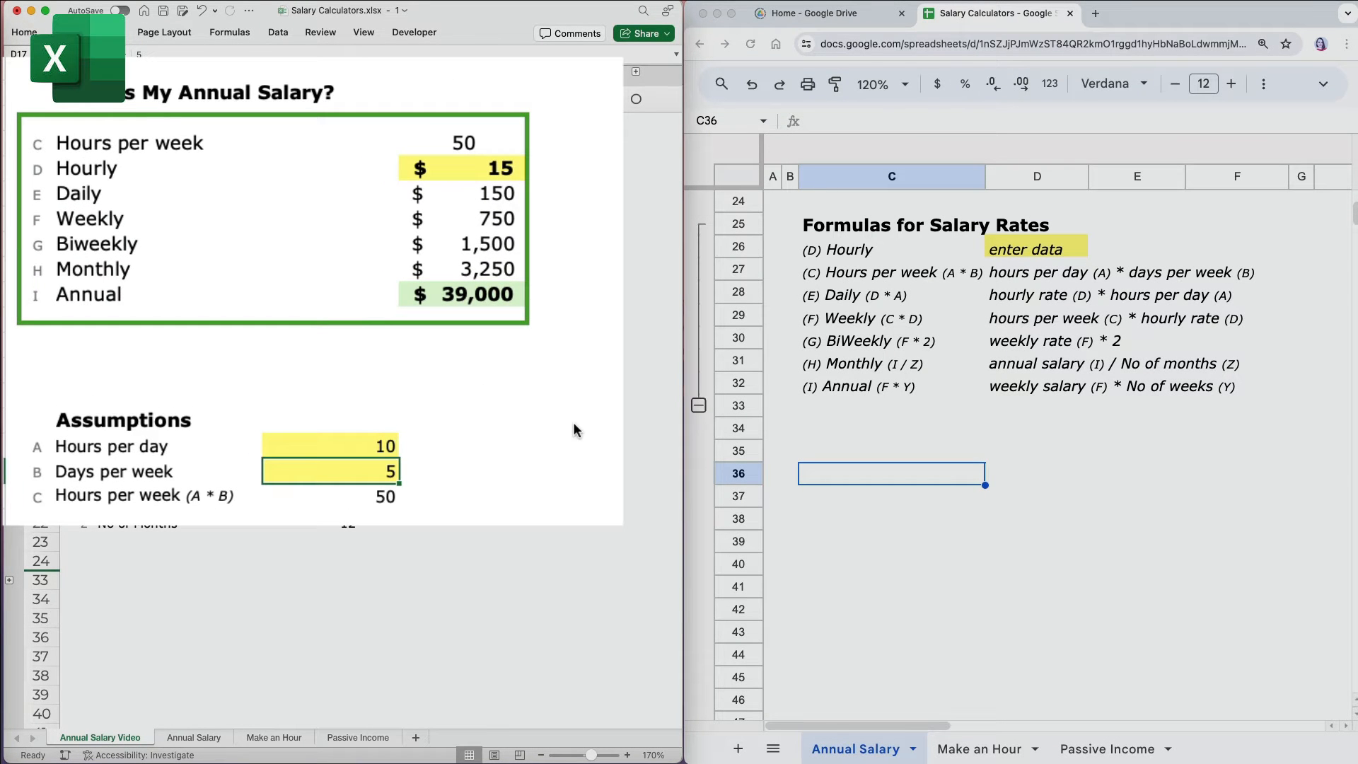
pyautogui.write('6')
pyautogui.press('Return')
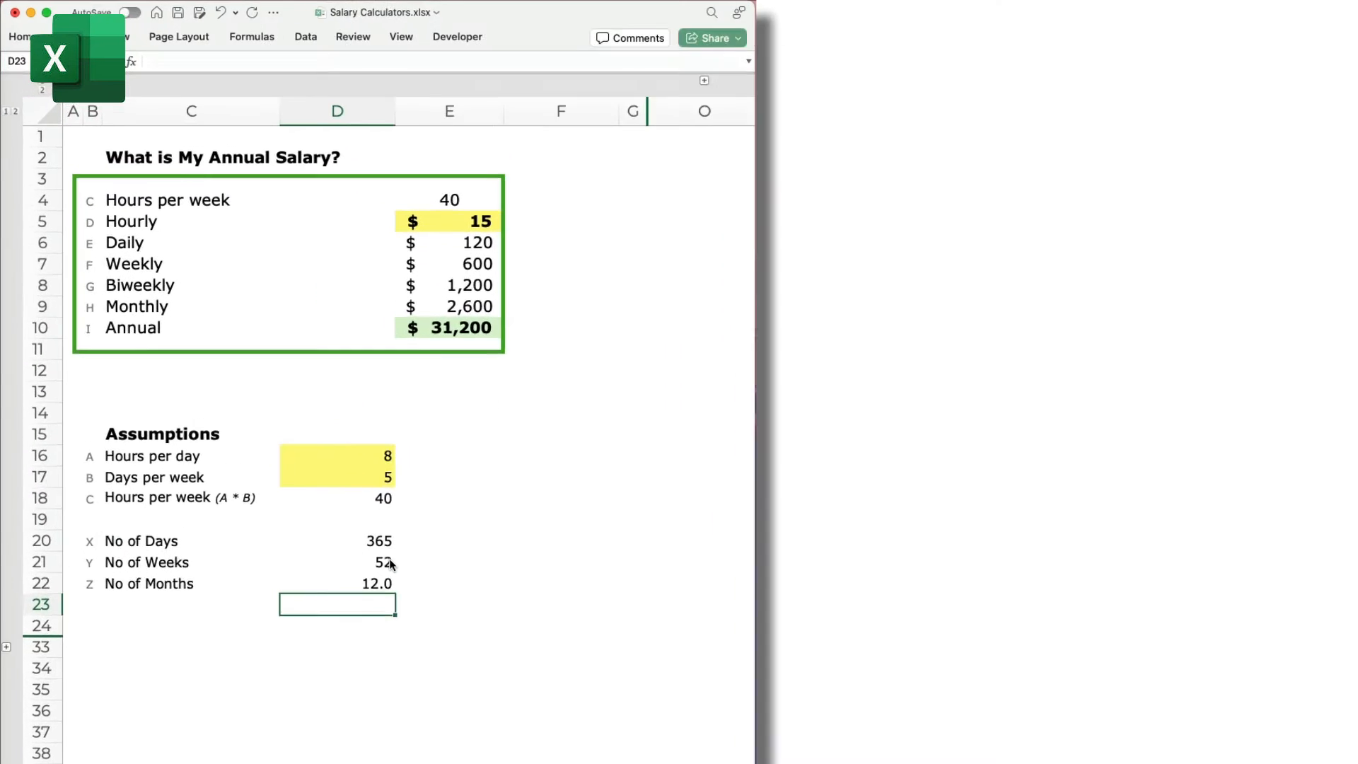
# Try 50 for No of Weeks in D21 and 11.5 for No of Months in D22, and undo both changes
pyautogui.click(388, 563)
pyautogui.write('50')
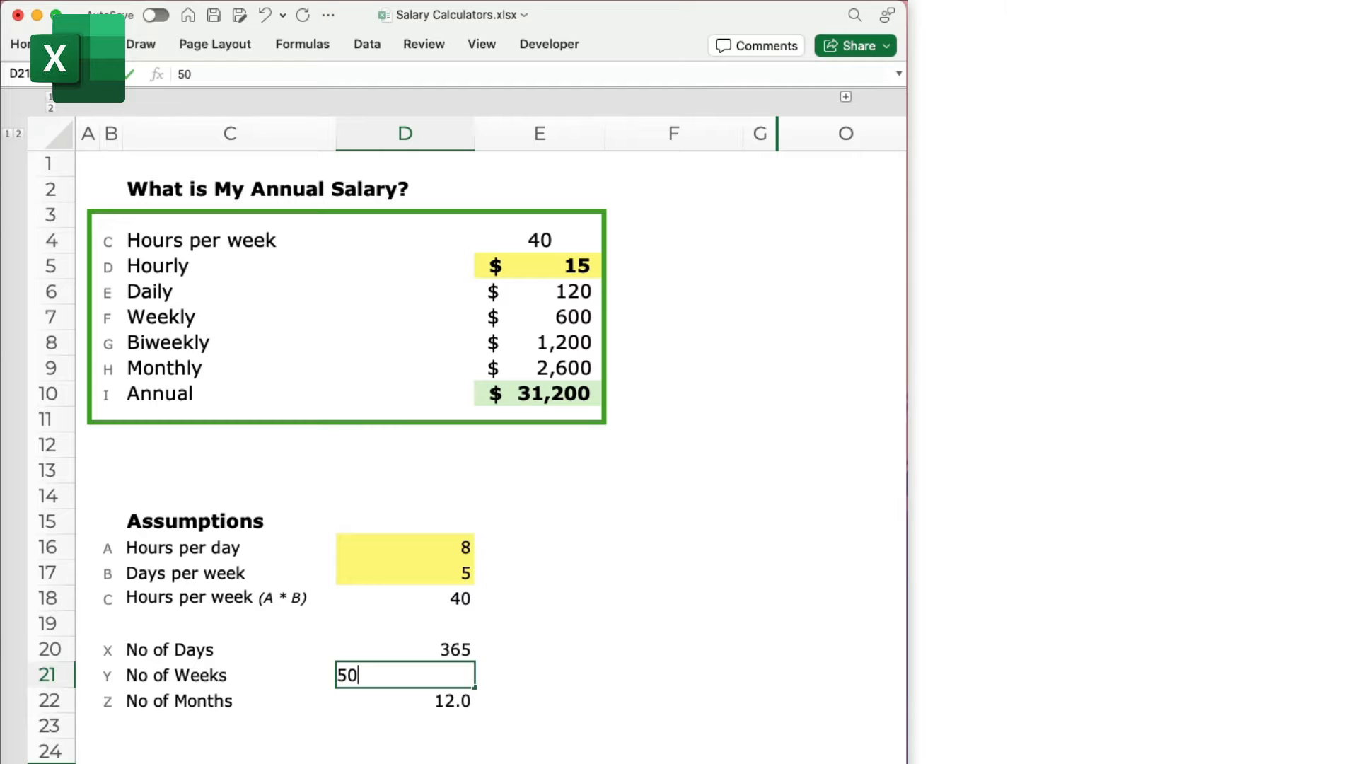
pyautogui.press('Return')
pyautogui.write('11.5')
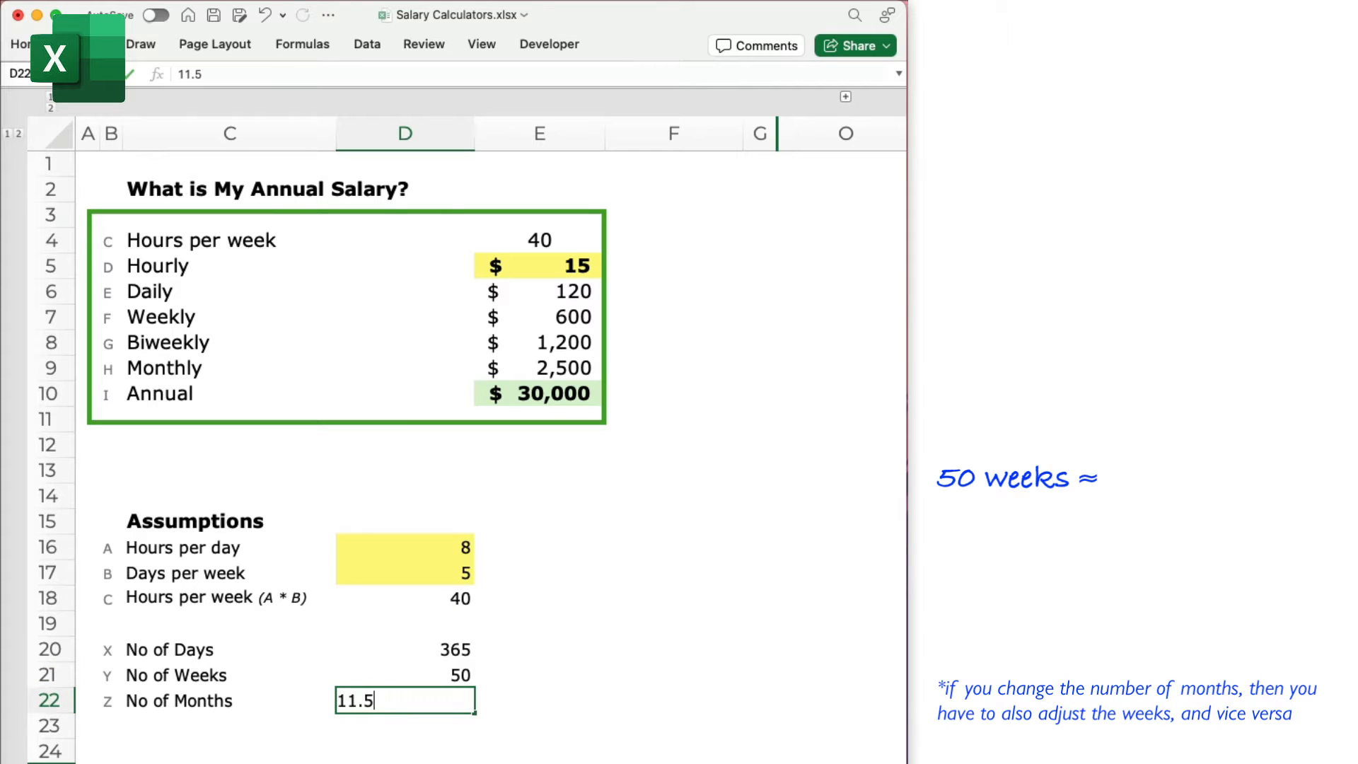
pyautogui.press('Return')
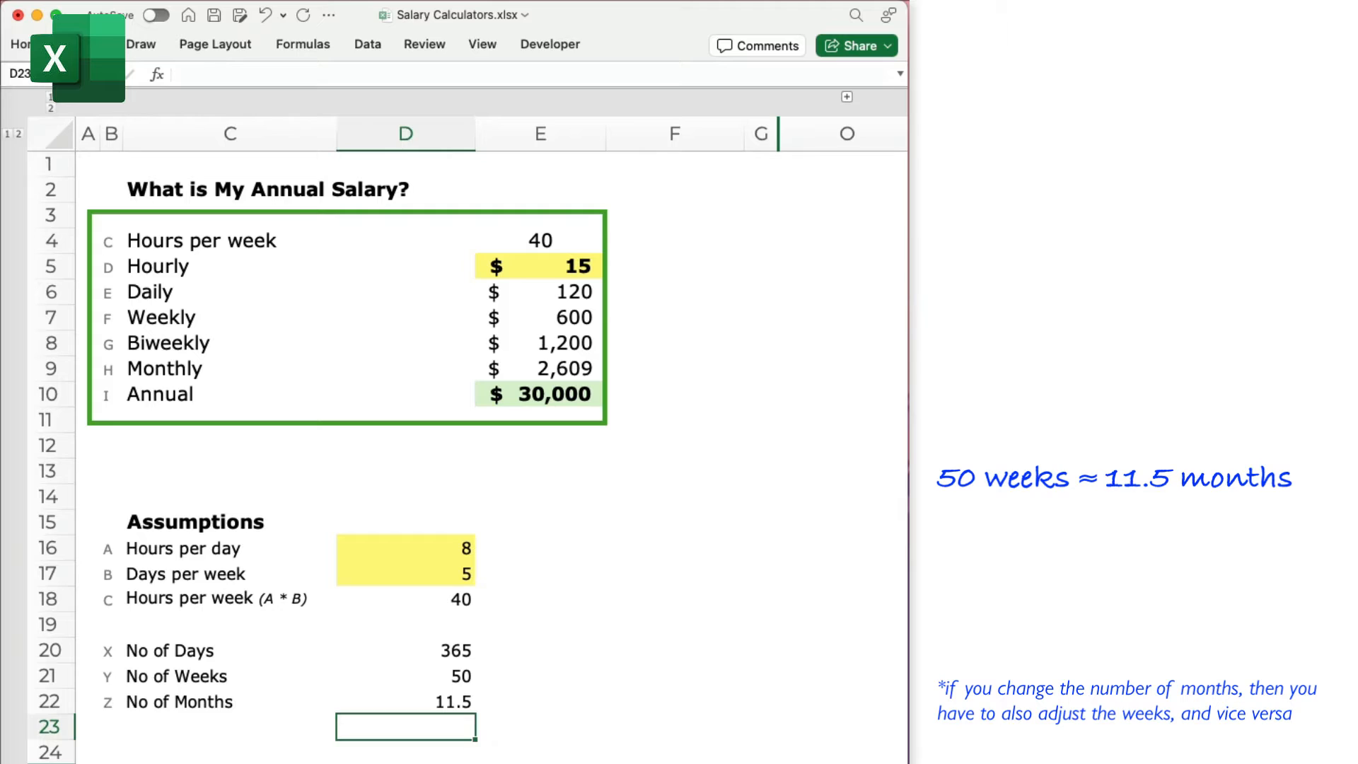
pyautogui.press('super+z')
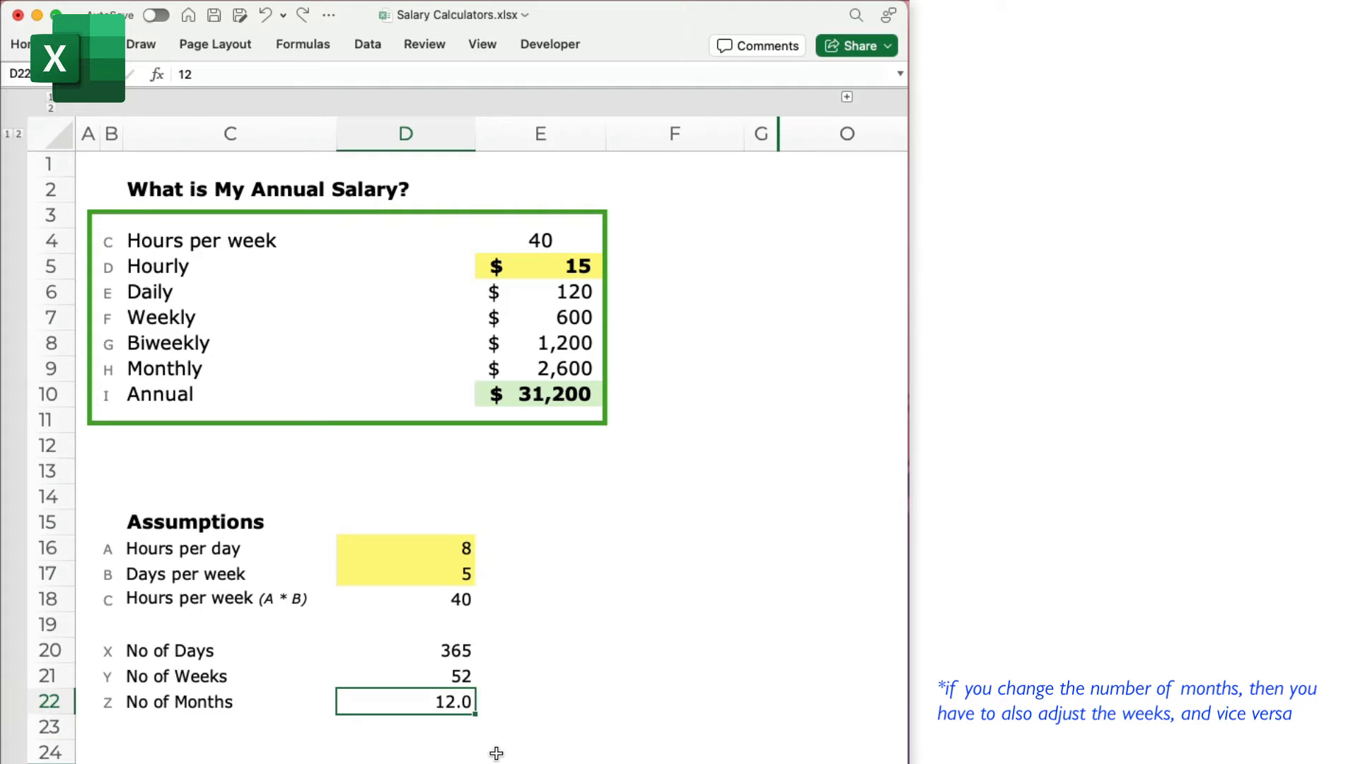
# Try 10 for No of Months in D22 and 43 for No of Weeks in D21
pyautogui.write('10')
pyautogui.press('Up')
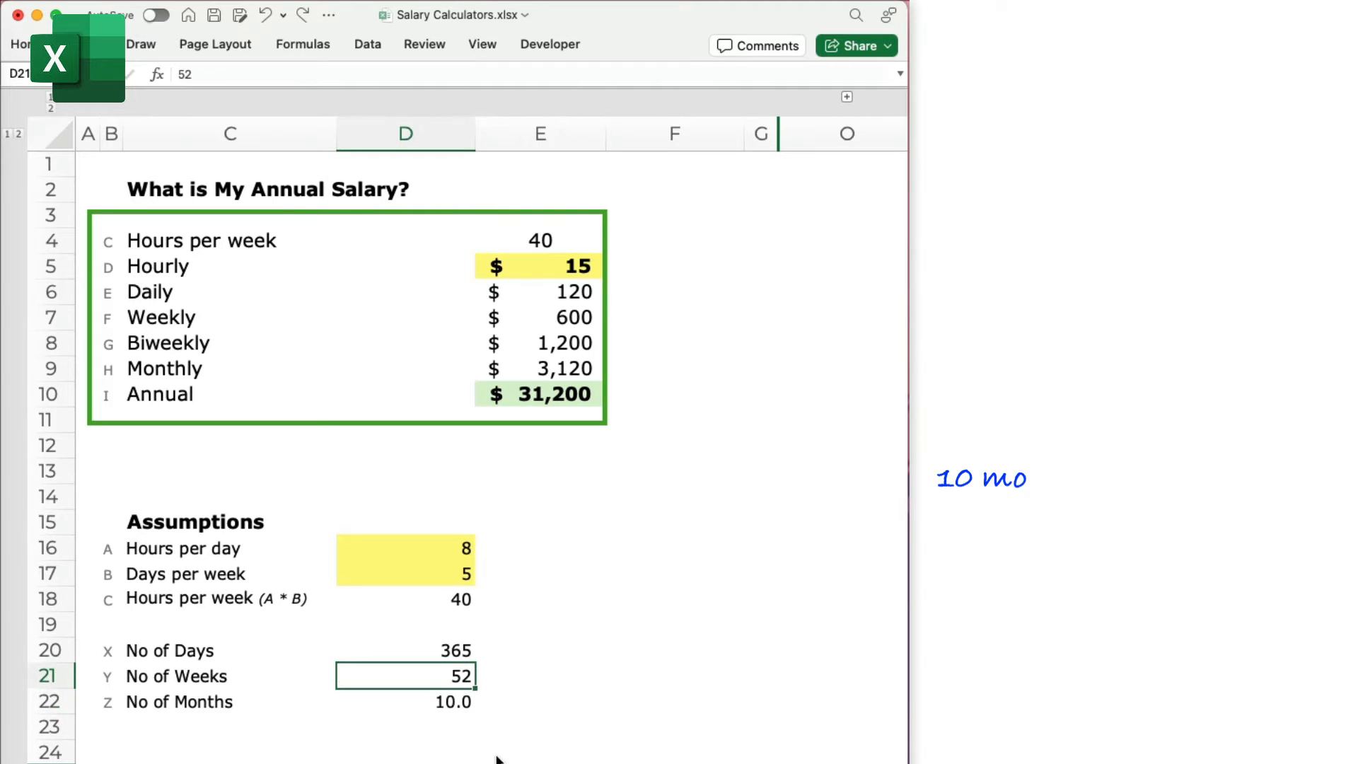
pyautogui.write('43')
pyautogui.press('Return')
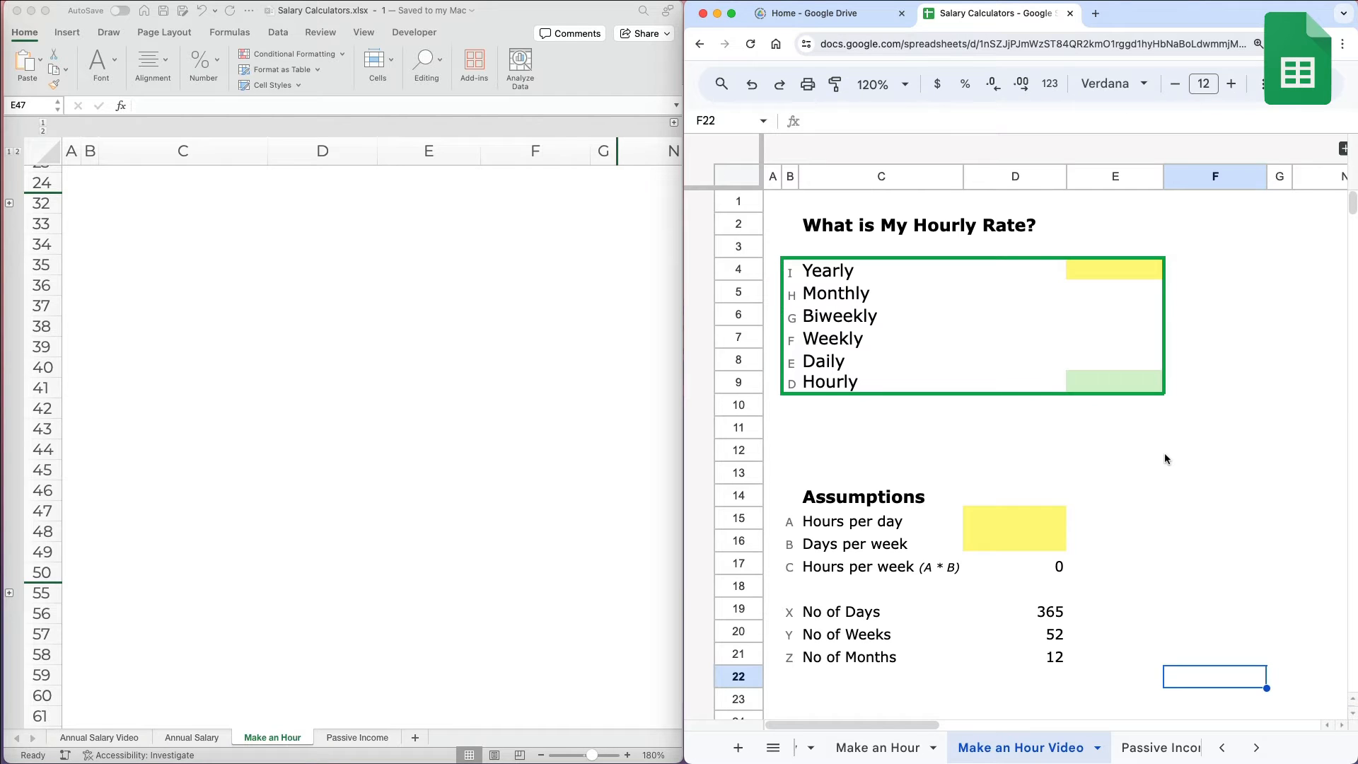
# In the Google Sheets hourly rate calculator, set Hours per day in D15 to 8 and Days per week in D16 to 5
pyautogui.click(1123, 279)
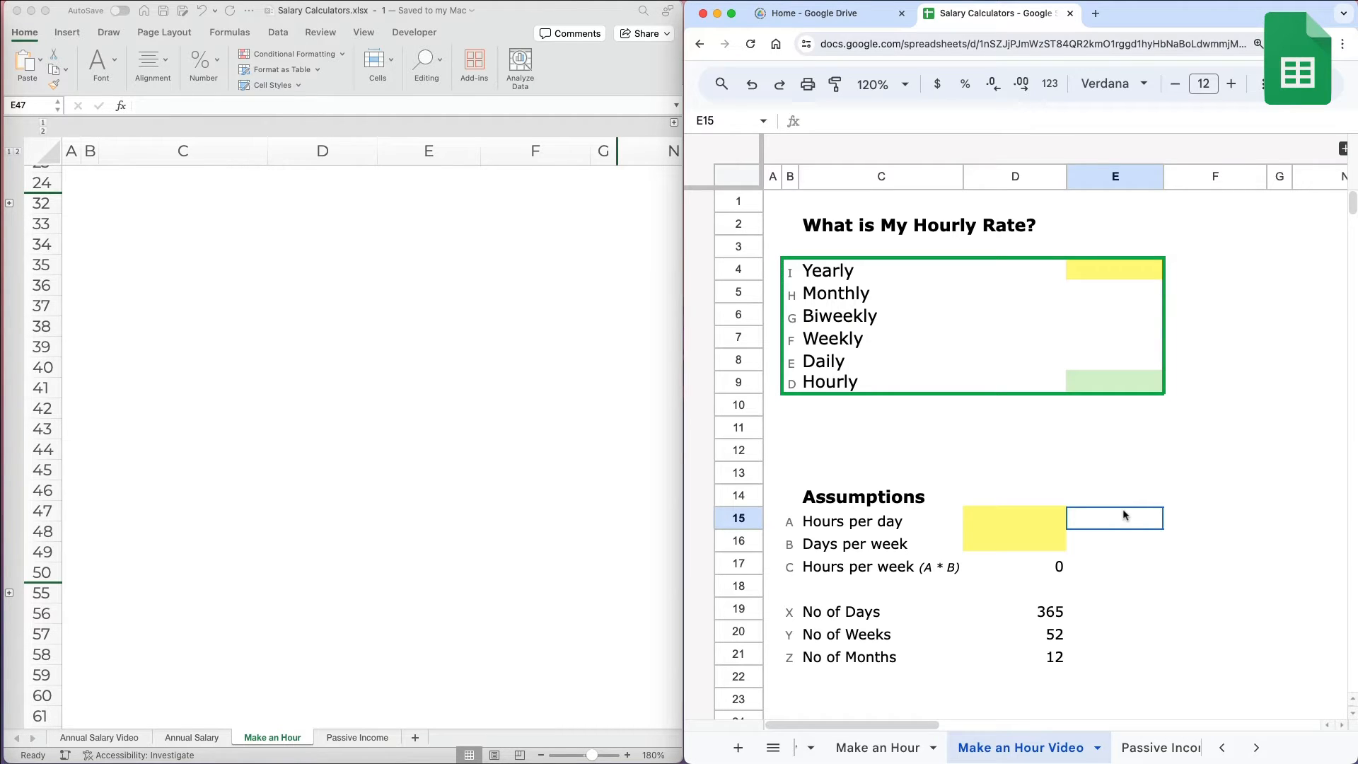
pyautogui.press('Down')
pyautogui.click(1040, 517)
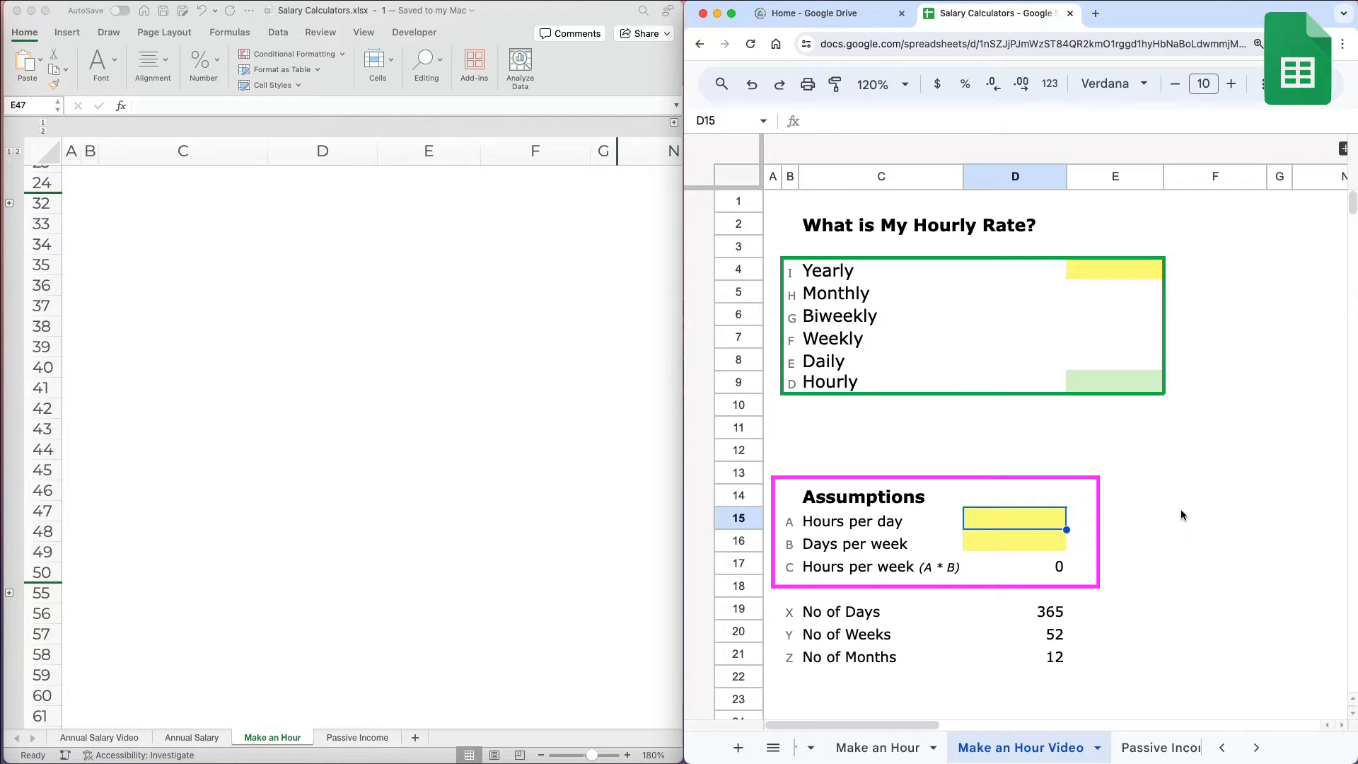
pyautogui.write('8')
pyautogui.press('Return')
pyautogui.write('5')
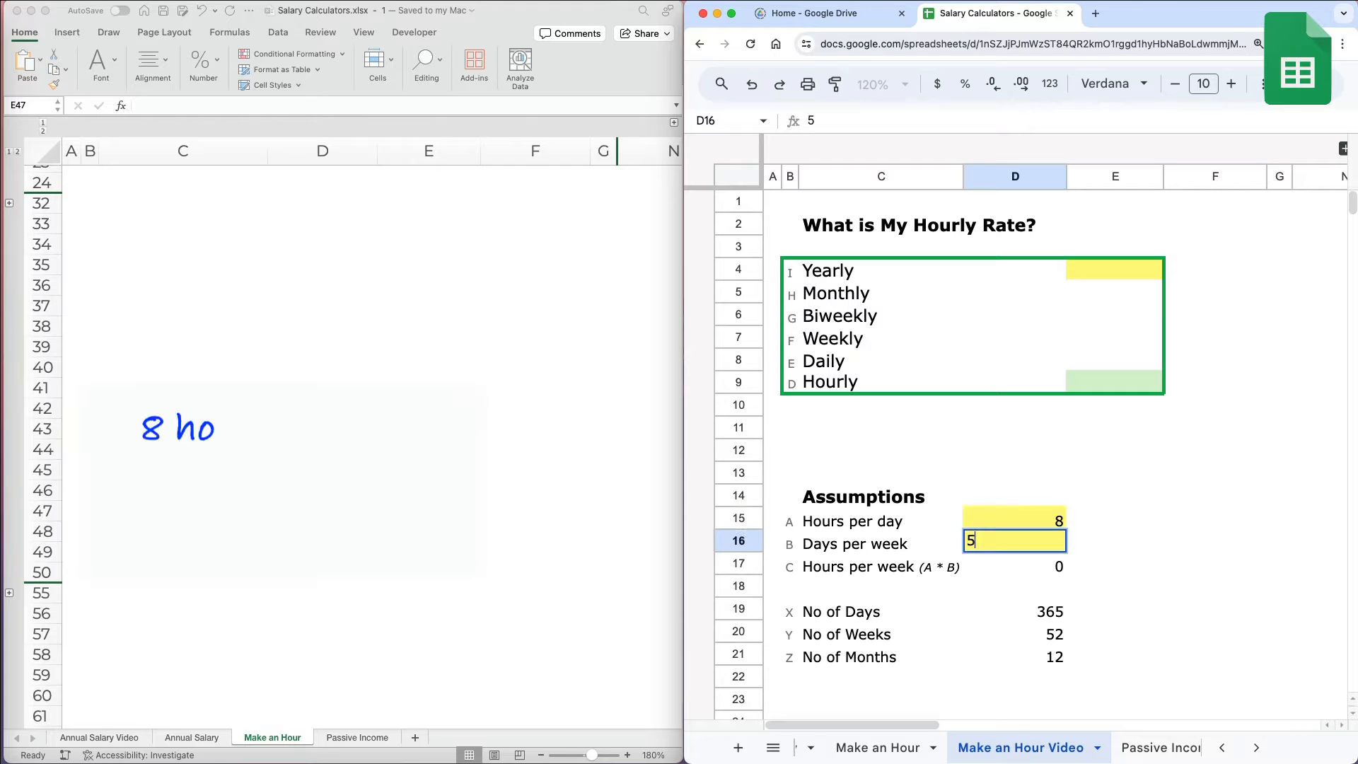
pyautogui.press('Return')
# Enter a Yearly salary of 50000 in E4 of the Google Sheets calculator
pyautogui.click(1124, 270)
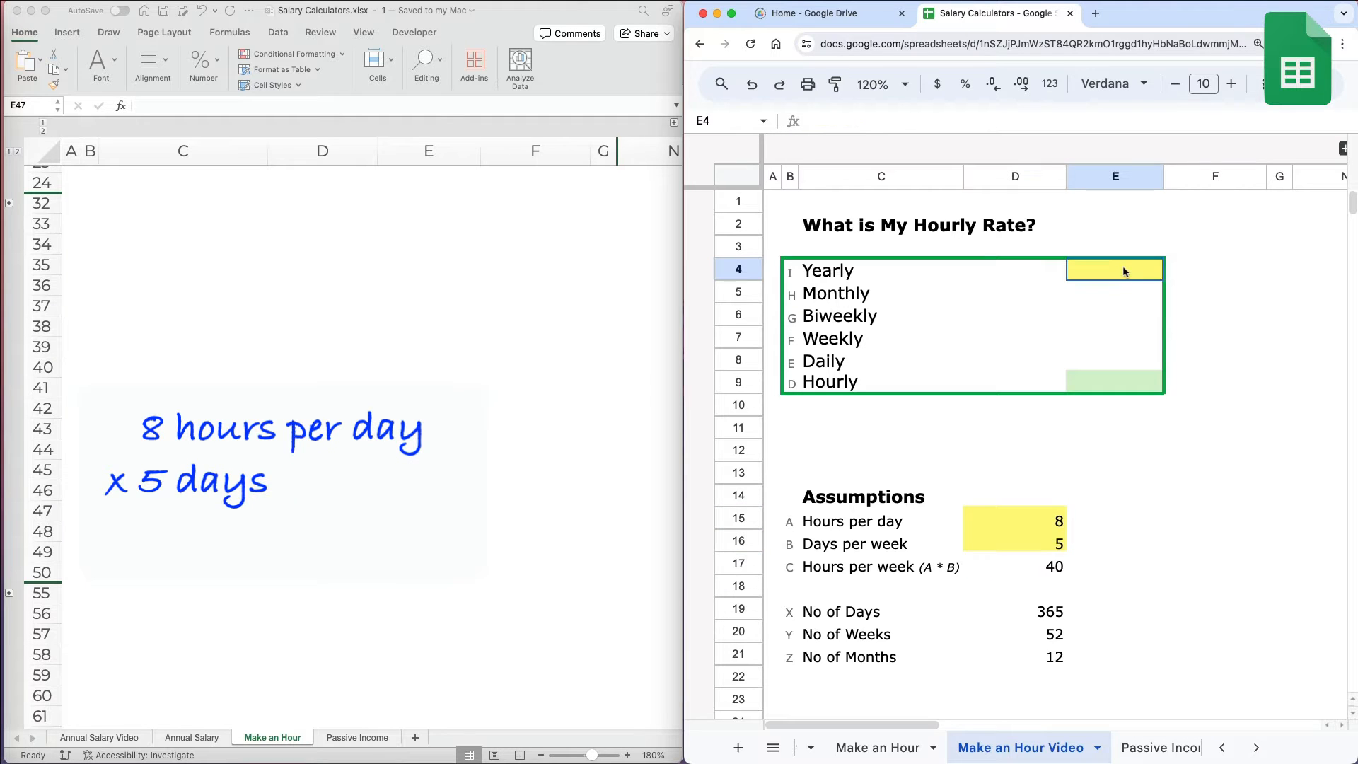
pyautogui.click(135, 469)
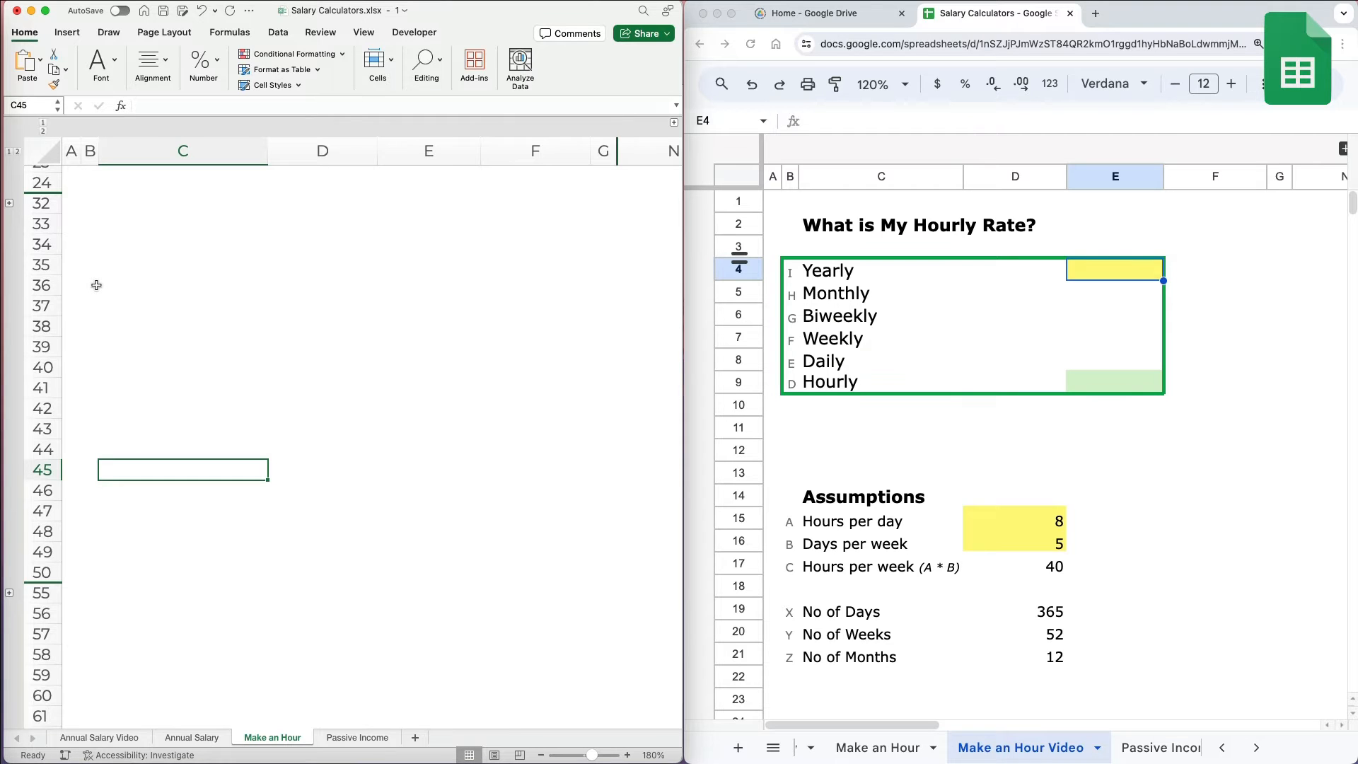
pyautogui.click(1138, 272)
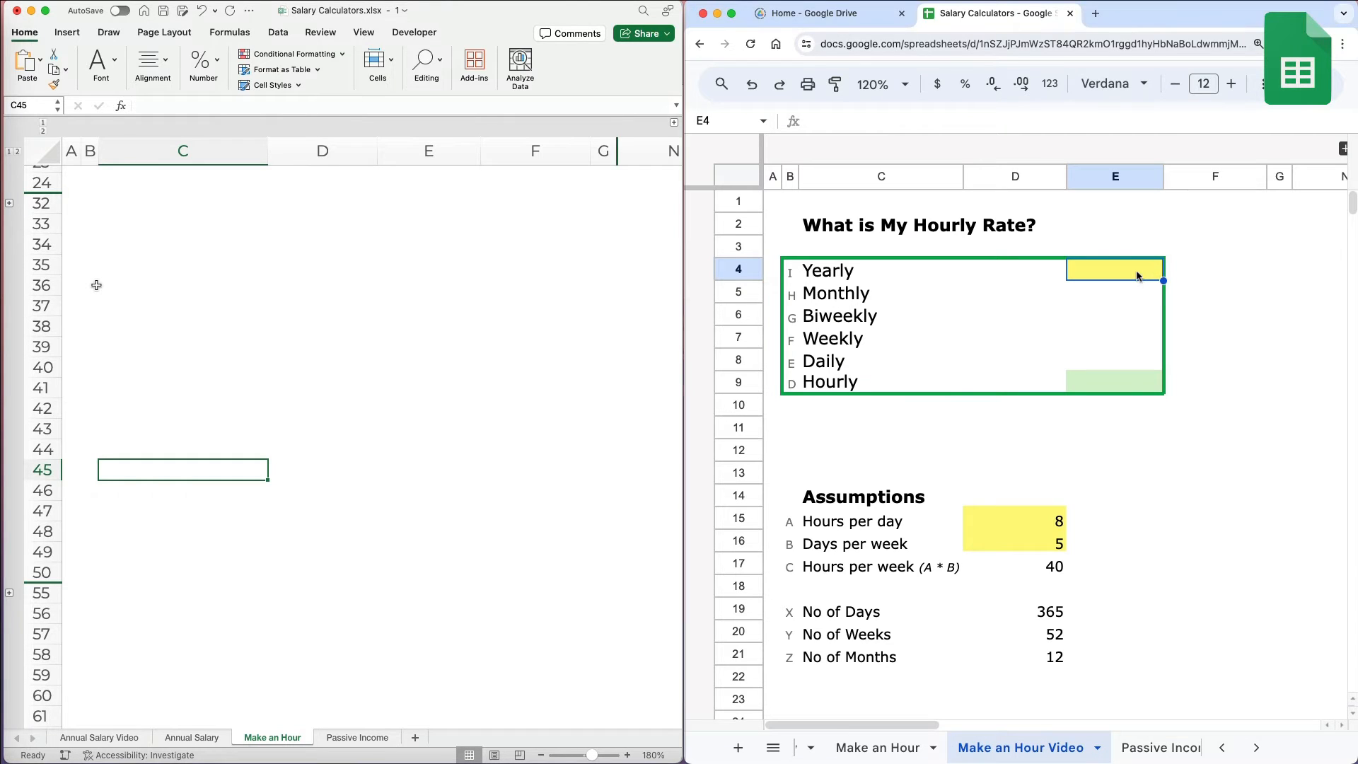
pyautogui.write('50000')
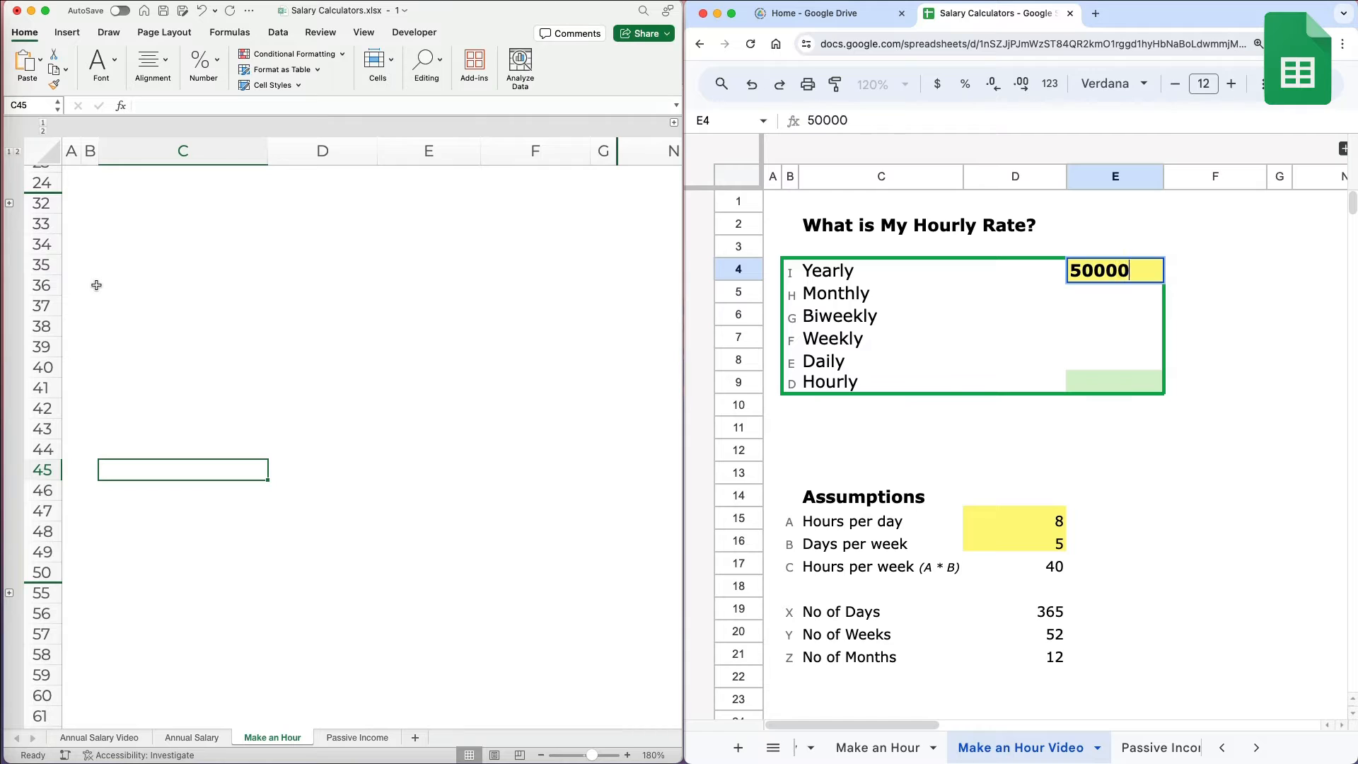
pyautogui.press('Return')
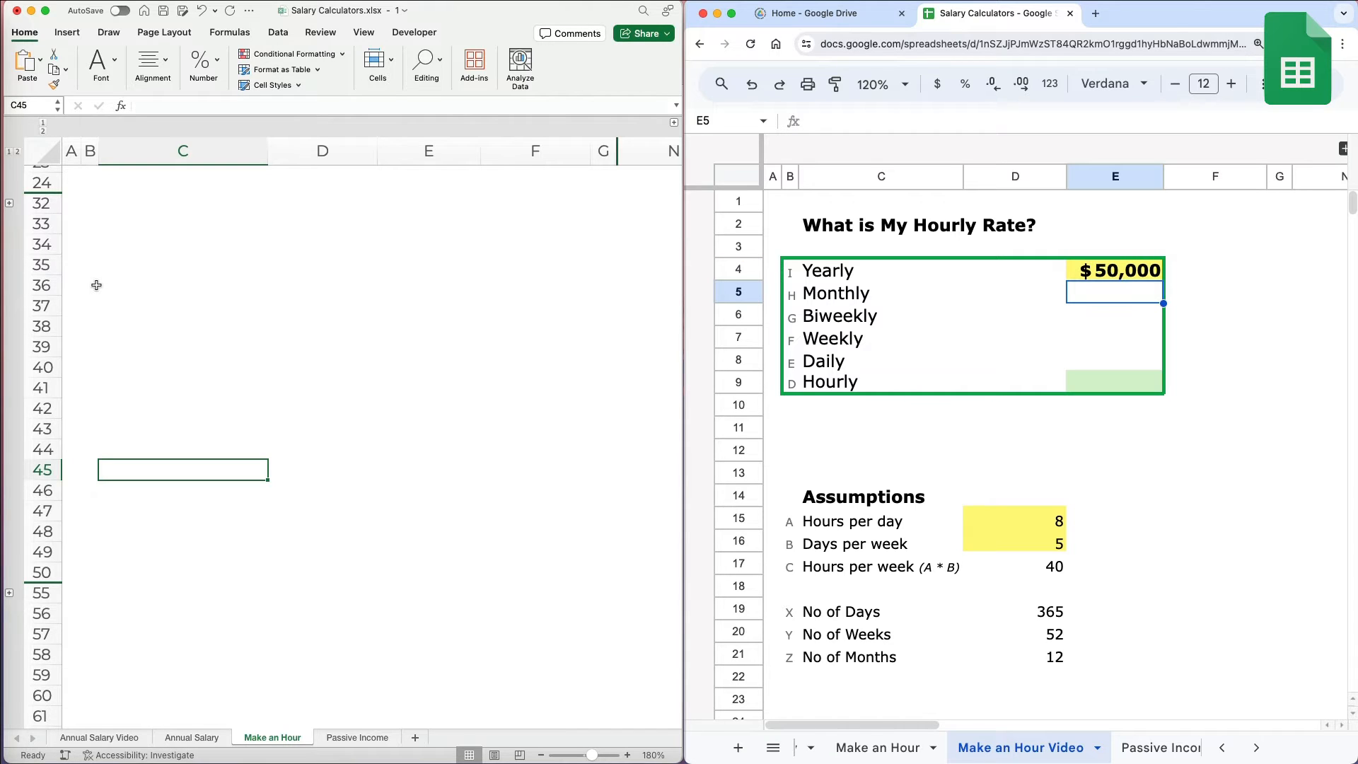
# Expand the grouped salary formula rows in Excel and calculate Monthly pay in E5 in Google Sheets by dividing yearly salary by months, =E4/D21
pyautogui.click(10, 204)
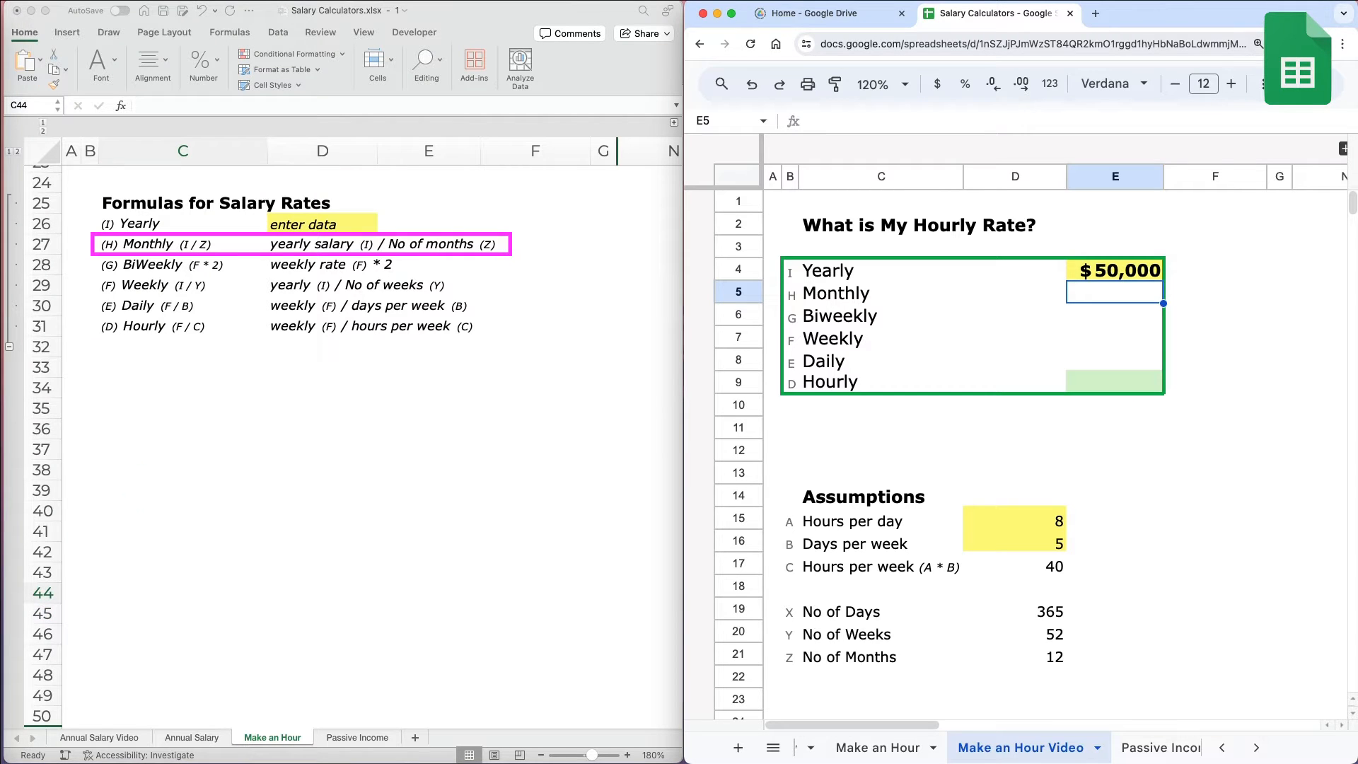
pyautogui.write('=')
pyautogui.click(1147, 270)
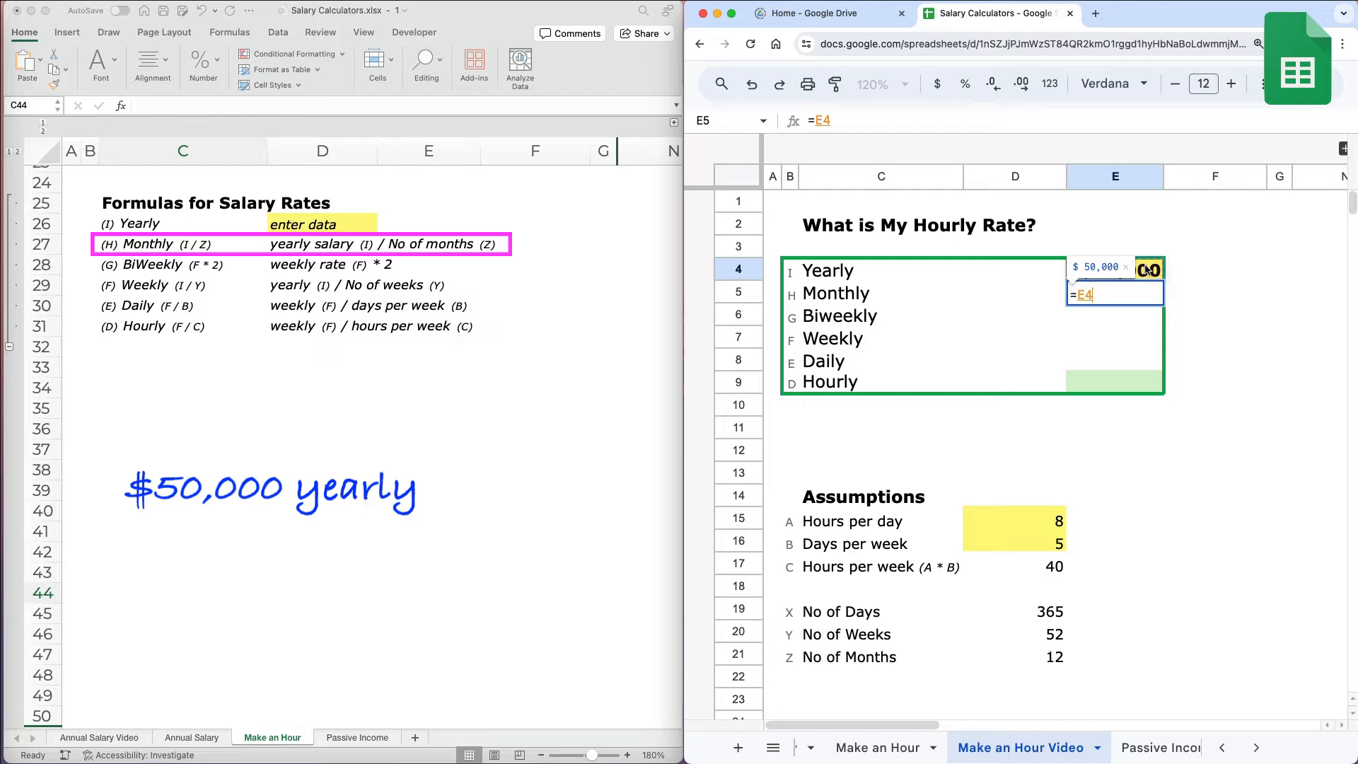
pyautogui.write('/')
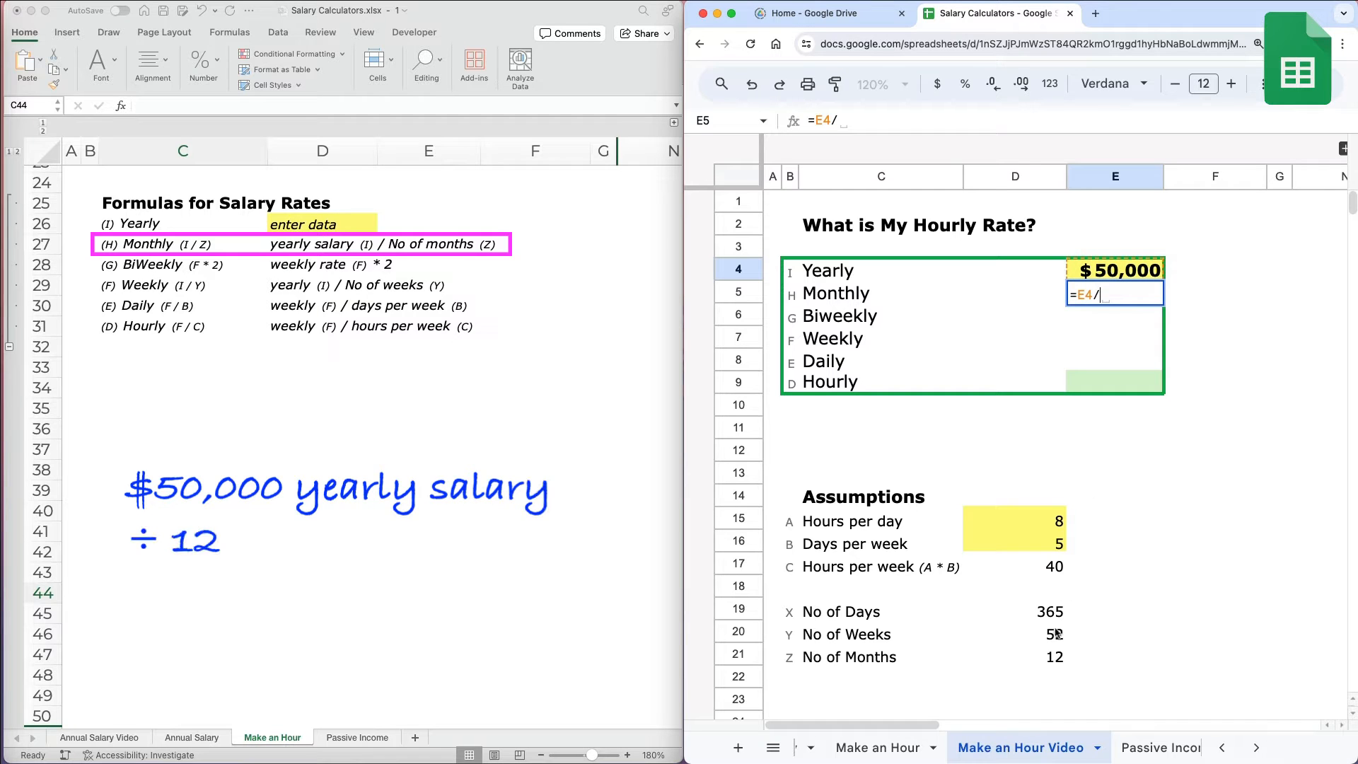
pyautogui.click(1054, 656)
pyautogui.press('Return')
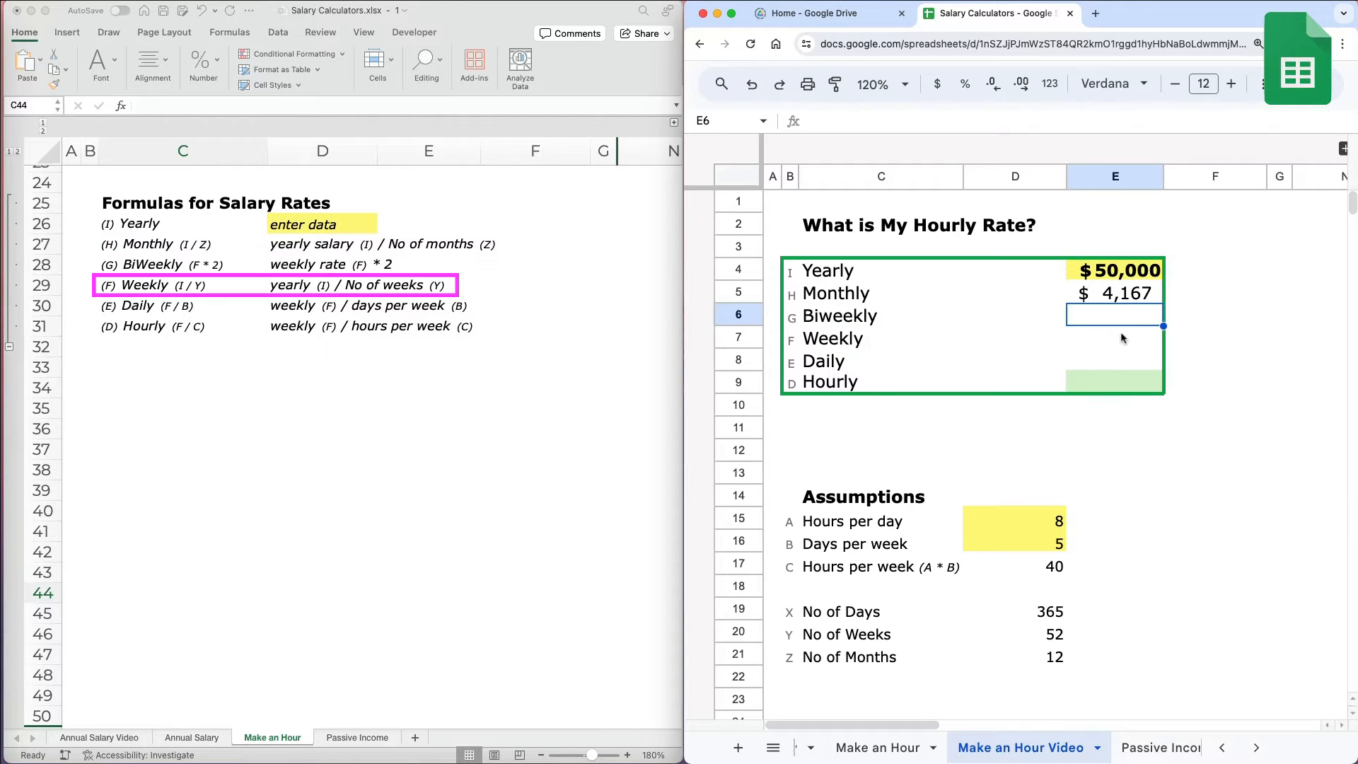
# Calculate the Weekly pay in E7 by dividing the yearly salary by the number of weeks, =E4/D20
pyautogui.click(1079, 340)
pyautogui.write('=')
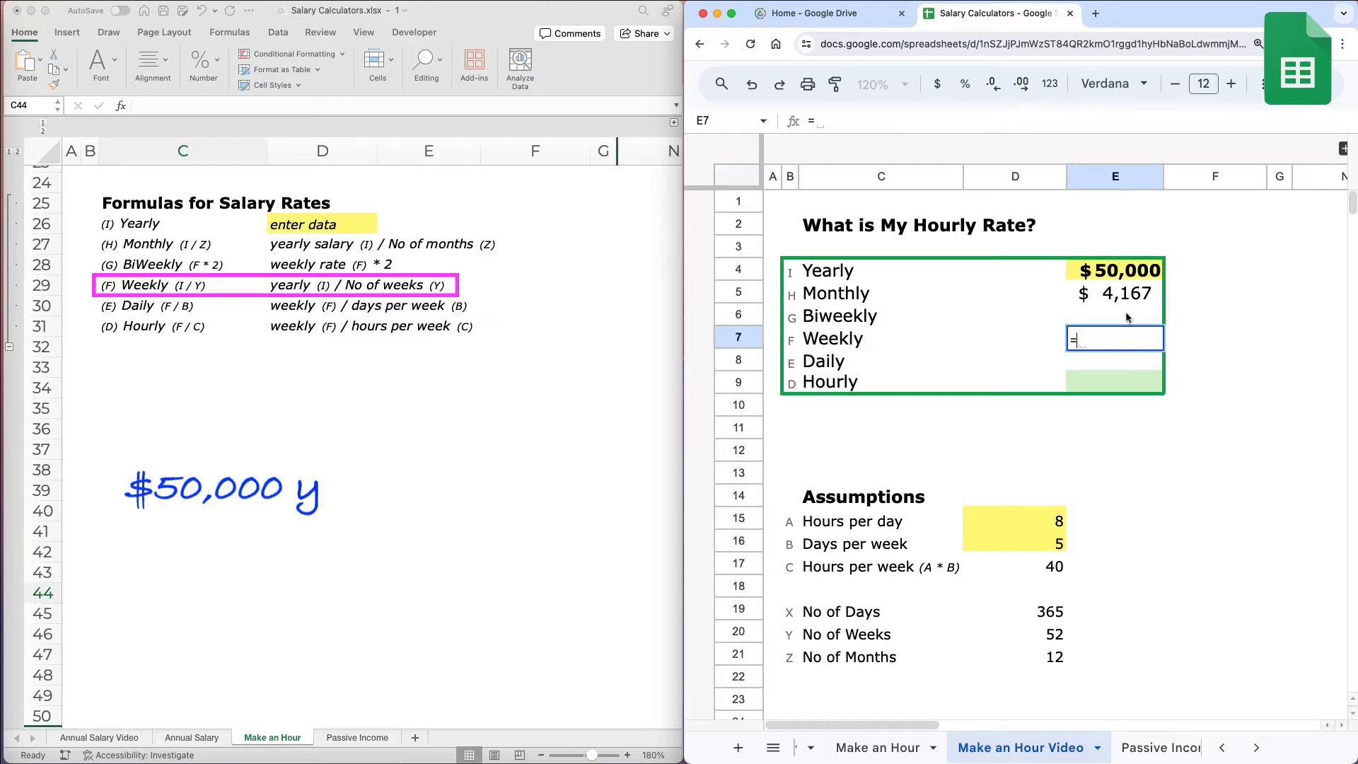
pyautogui.click(1128, 276)
pyautogui.write('/')
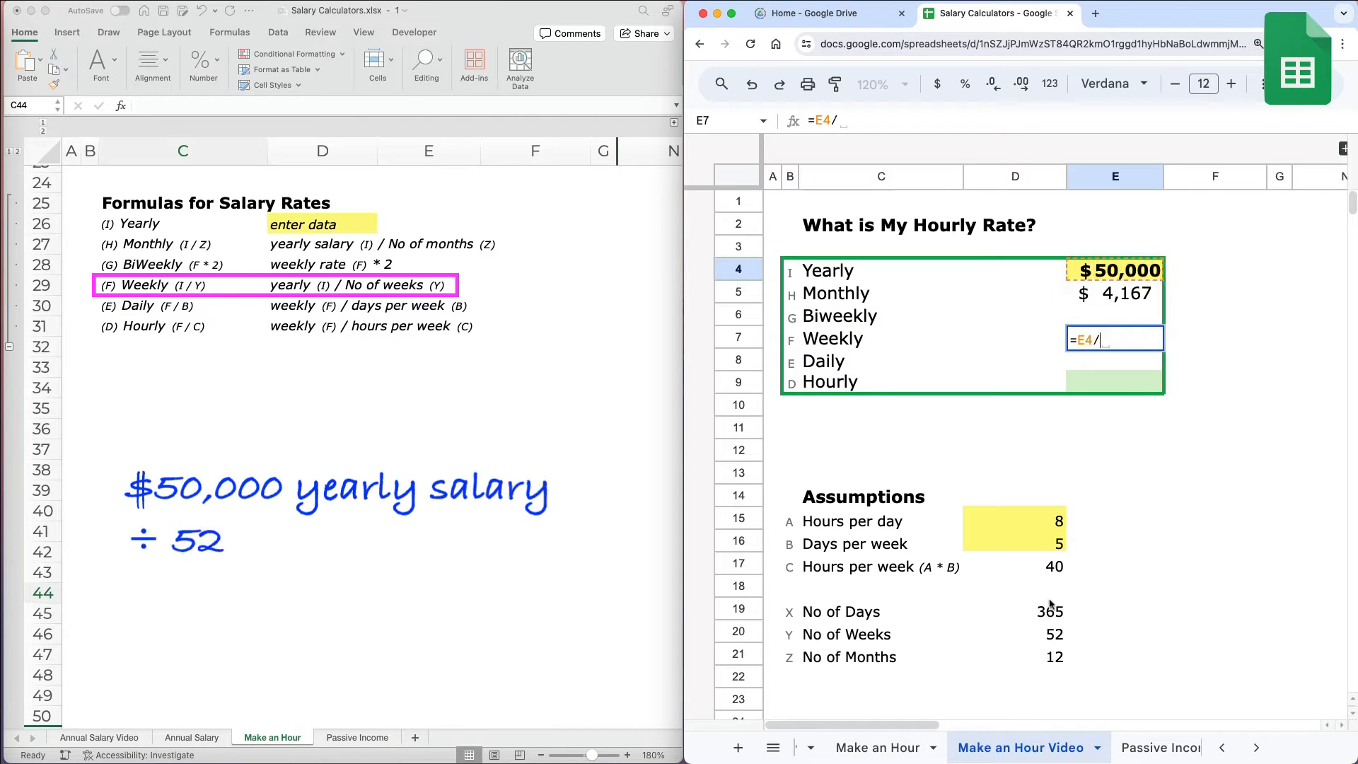
pyautogui.click(1050, 633)
pyautogui.press('Return')
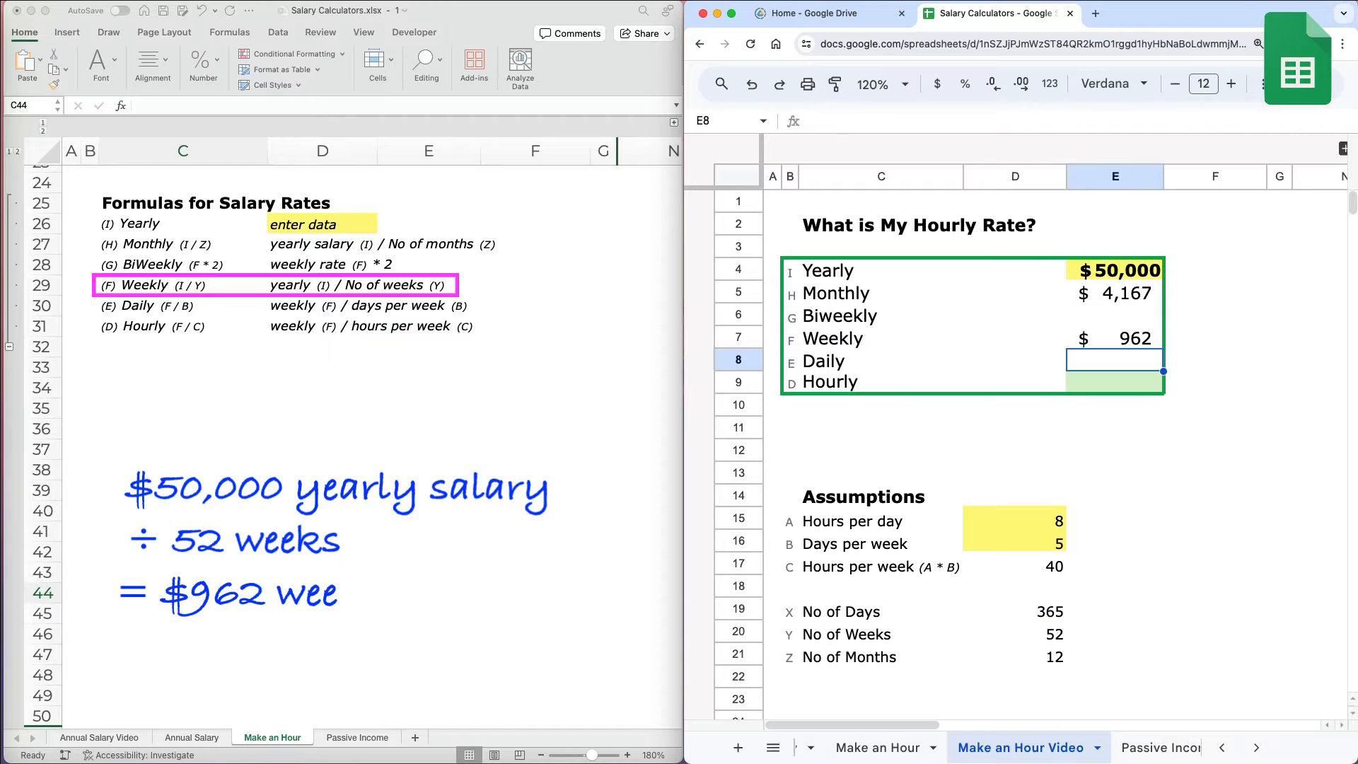
# Calculate the Biweekly pay in E6 by doubling the weekly pay, =E7*2
pyautogui.click(1115, 315)
pyautogui.write('=')
pyautogui.click(1115, 338)
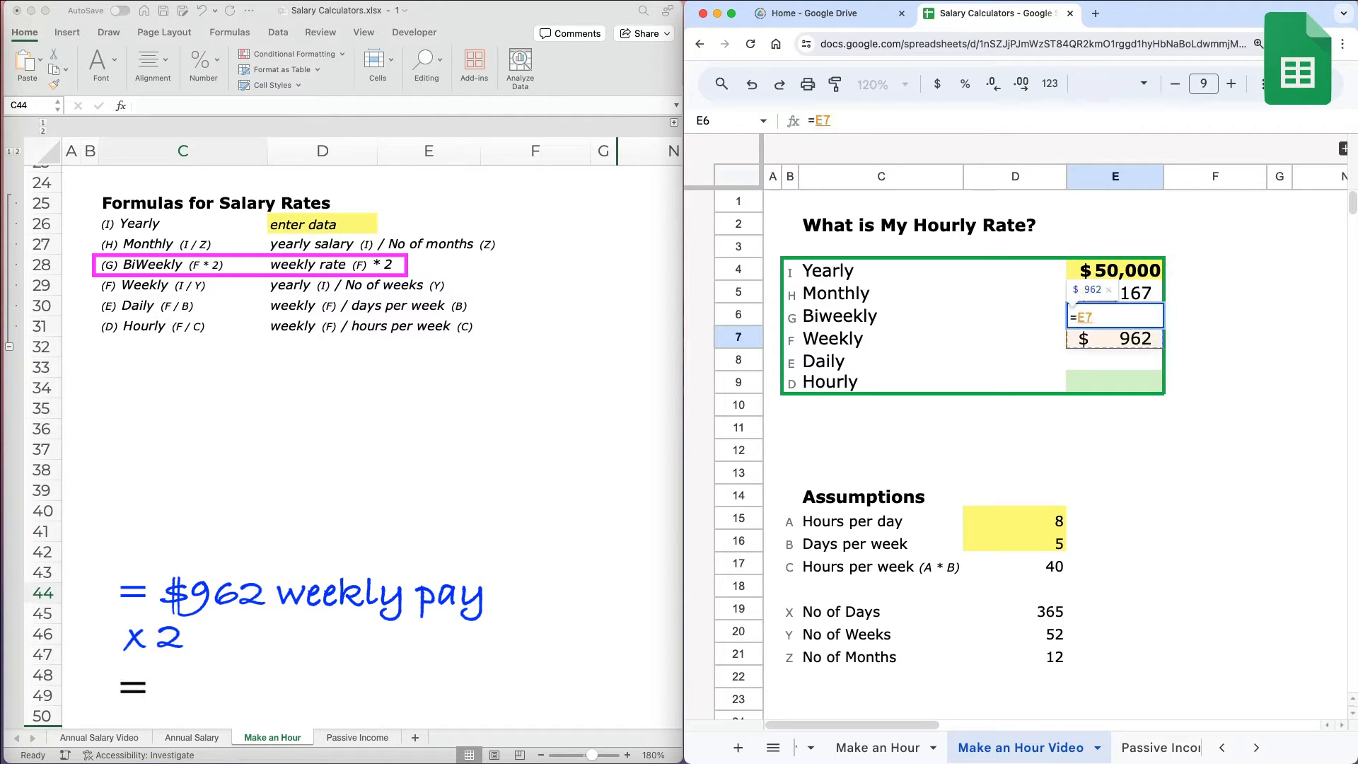
pyautogui.write('*2')
pyautogui.press('Return')
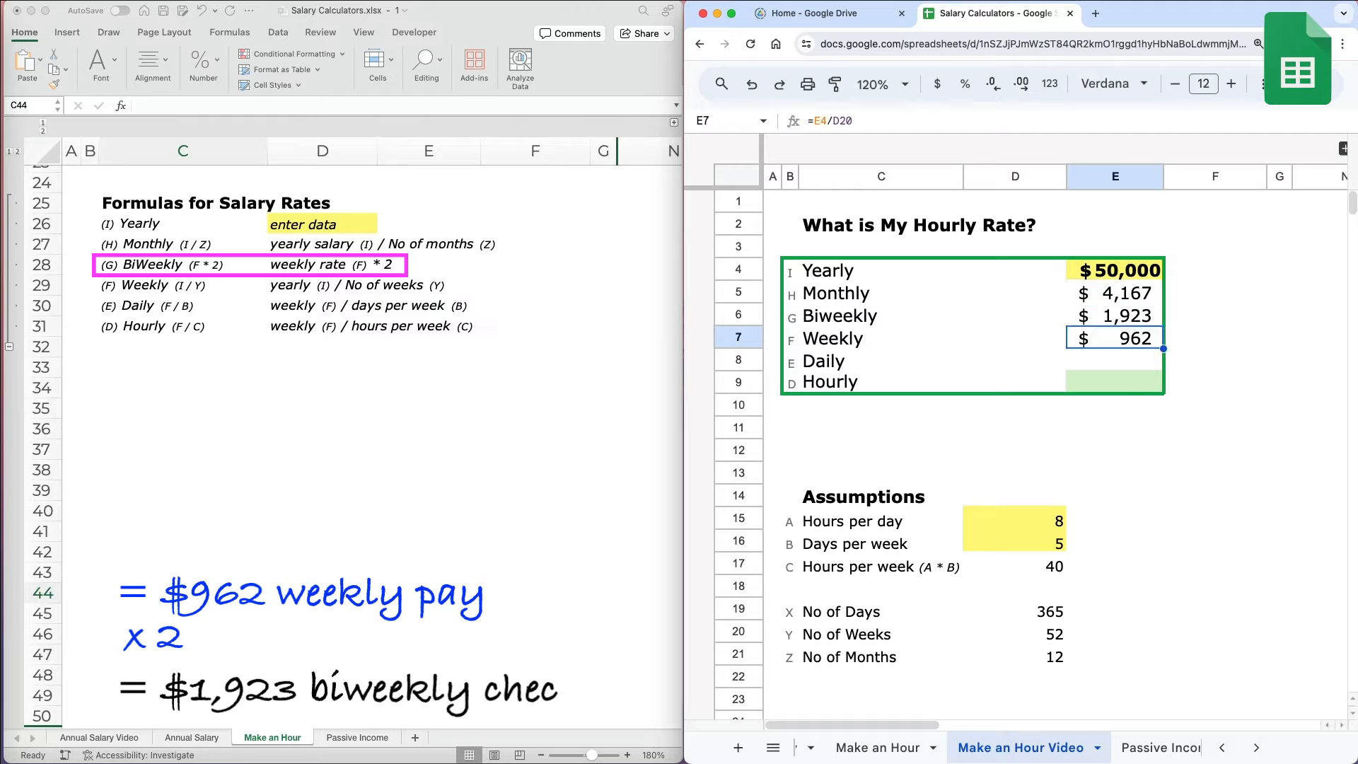
# Calculate the Daily pay in E8 by dividing the weekly pay by the days per week, =E7/D16
pyautogui.click(1130, 361)
pyautogui.write('=')
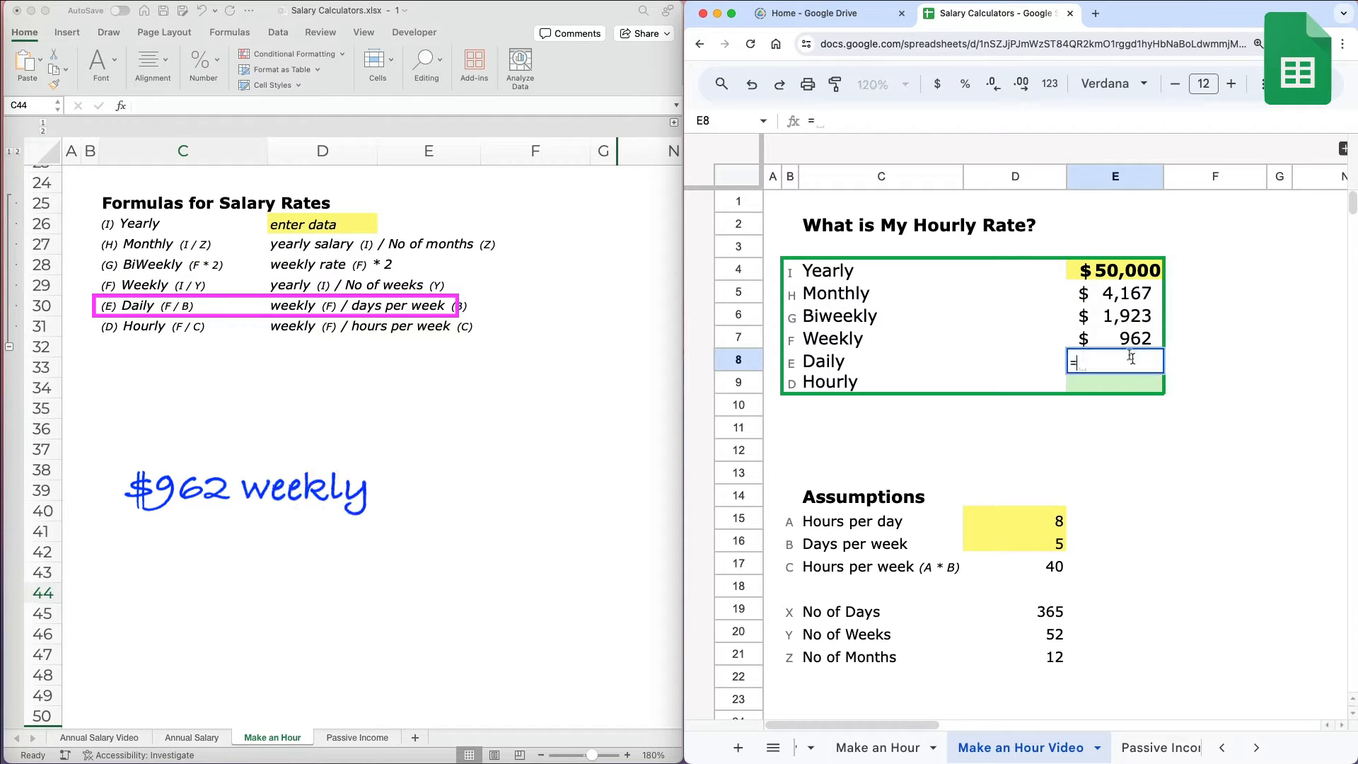
pyautogui.click(1130, 343)
pyautogui.write('/')
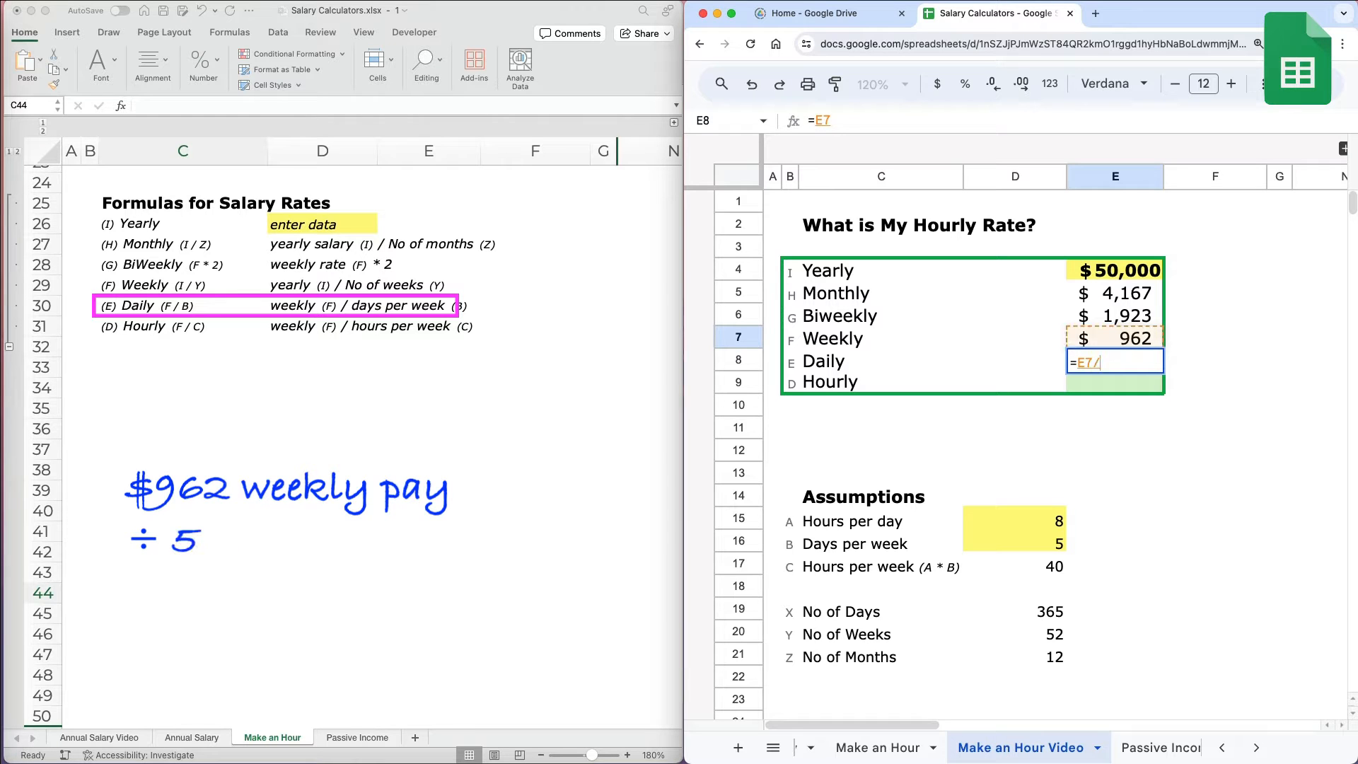
pyautogui.click(1057, 543)
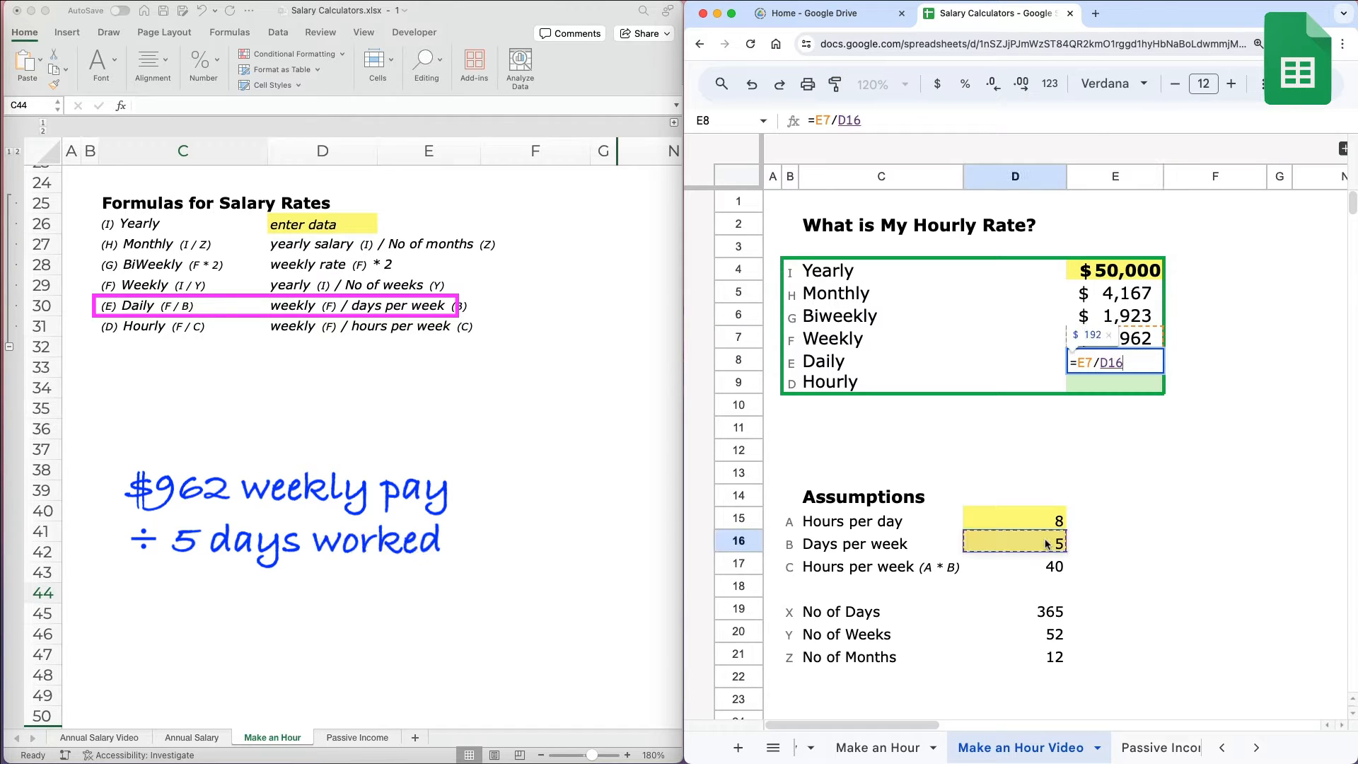
pyautogui.press('Return')
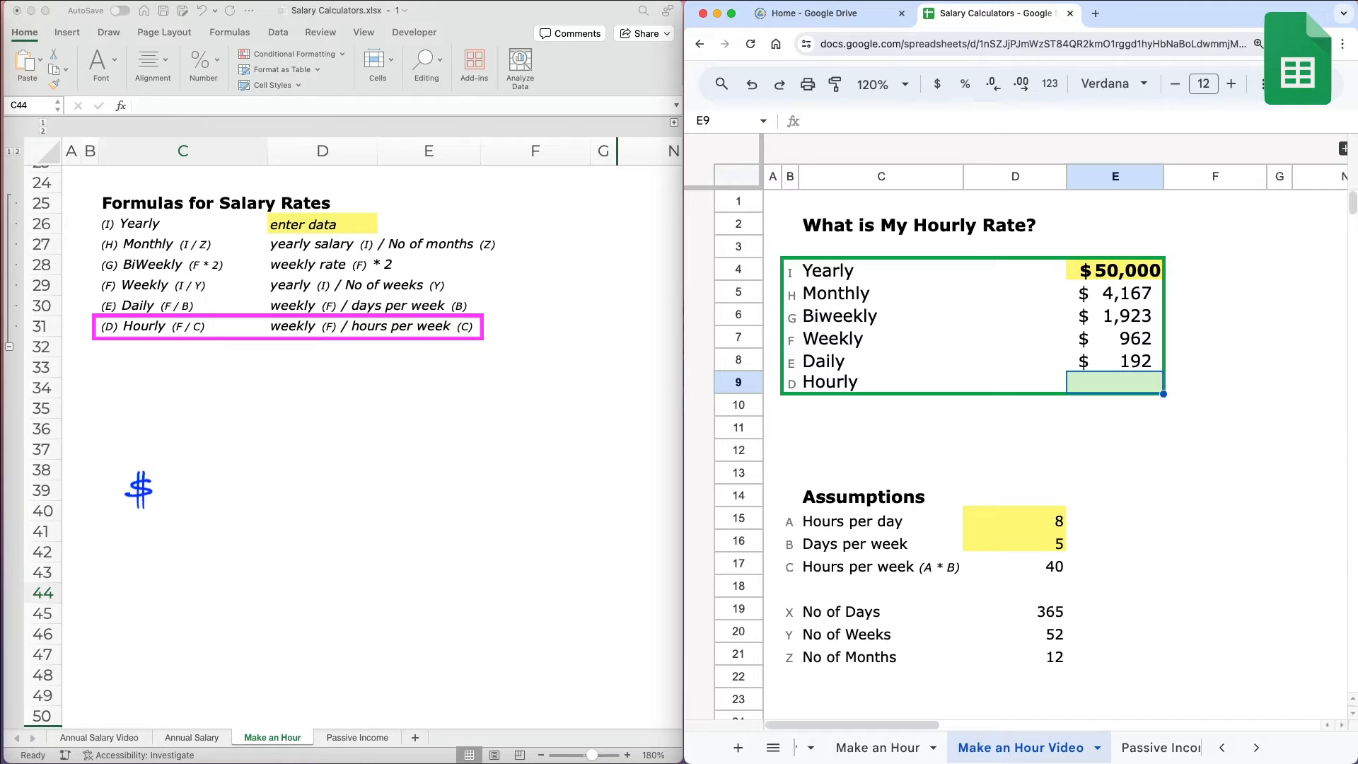
# Calculate the Hourly rate in E9 by dividing the weekly pay by the hours per week, =E7/D17
pyautogui.write('=')
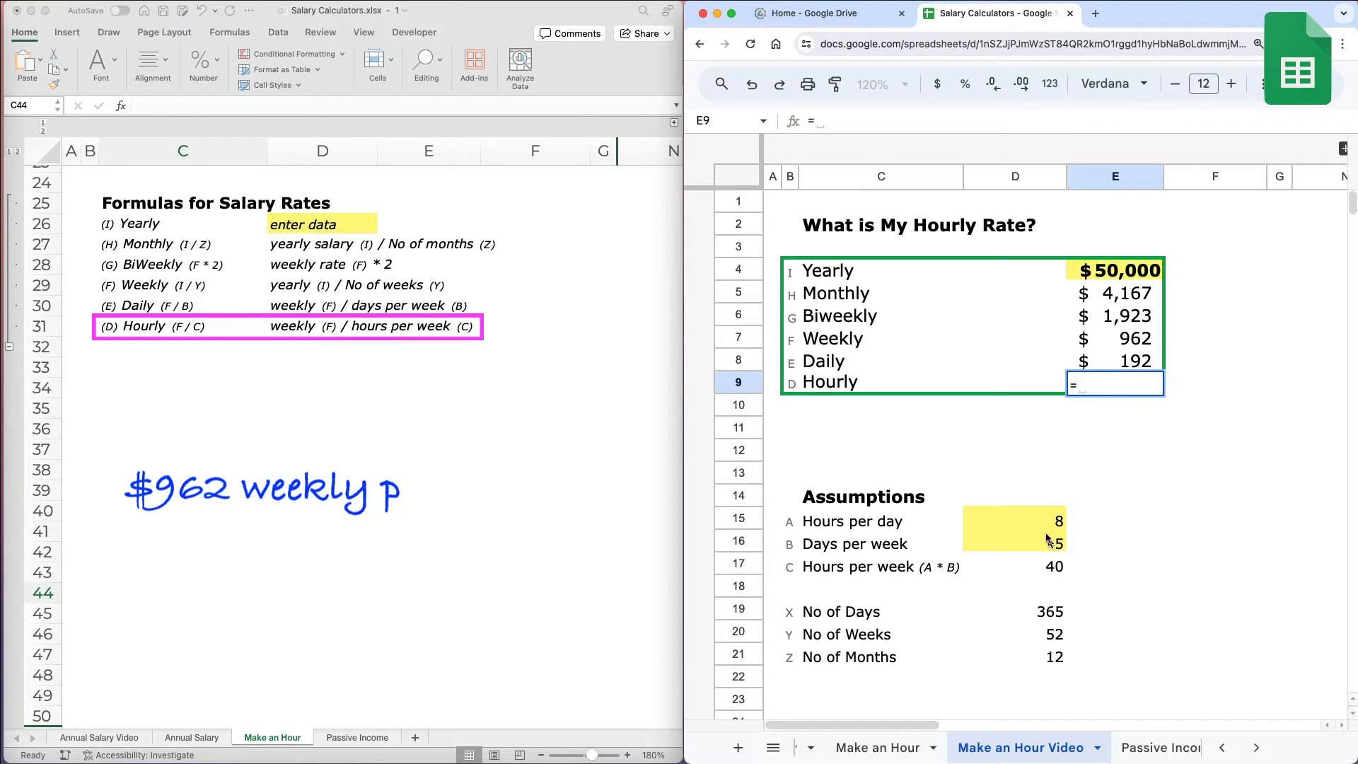
pyautogui.click(1132, 342)
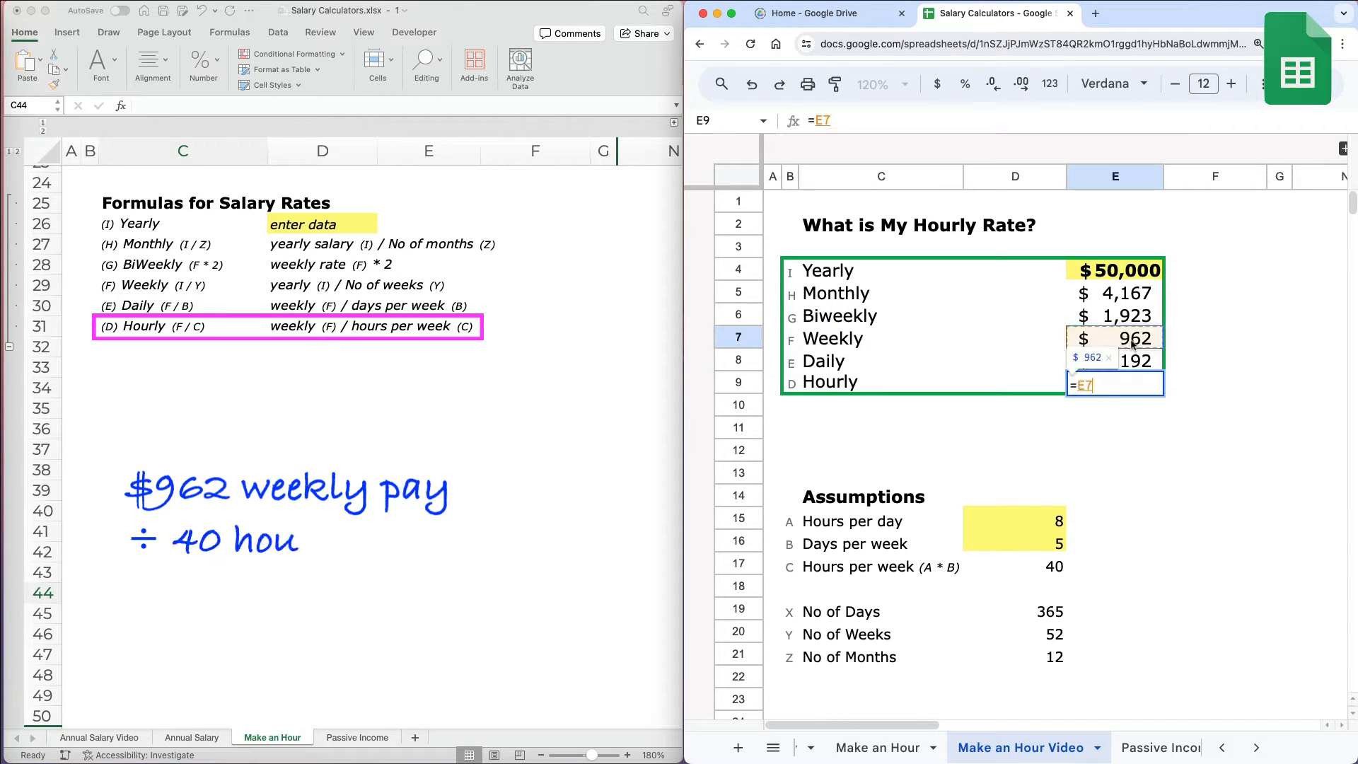
pyautogui.write('/')
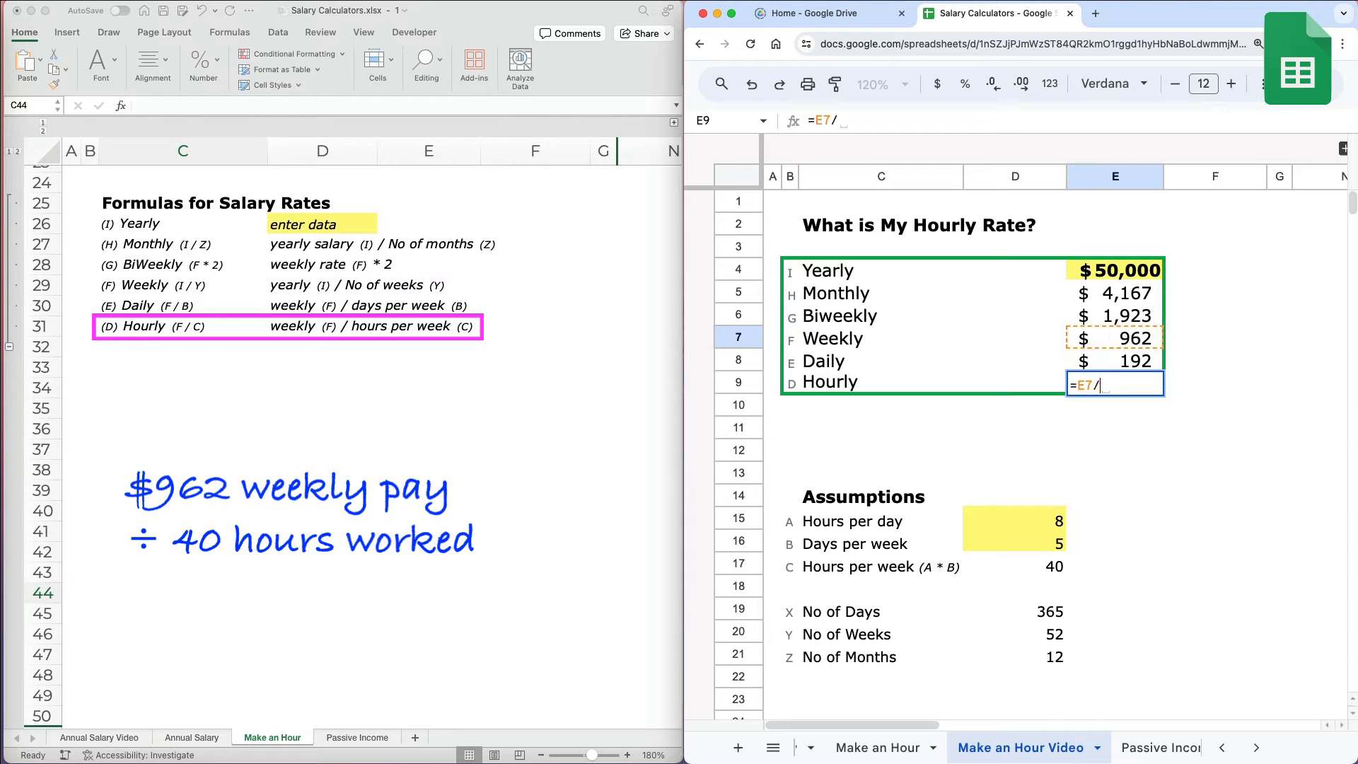
pyautogui.click(1048, 566)
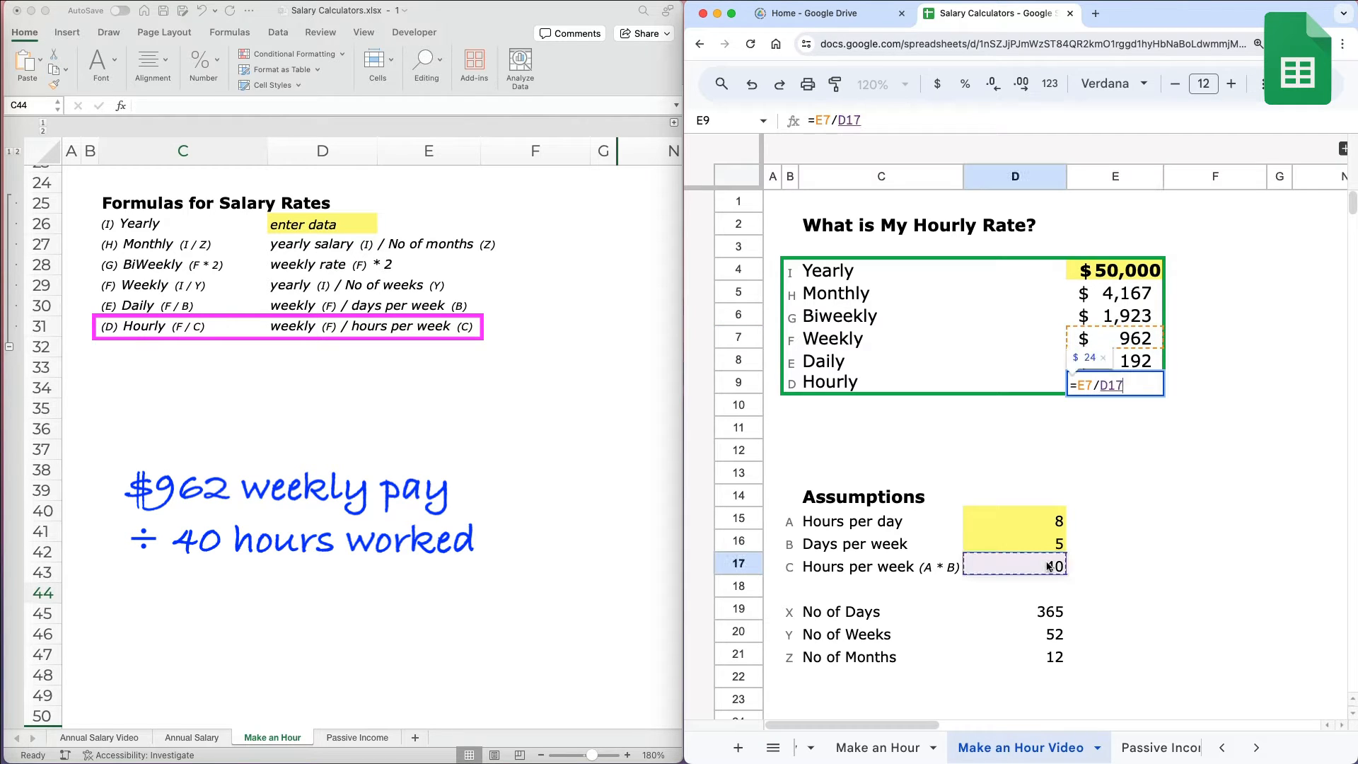
pyautogui.press('Return')
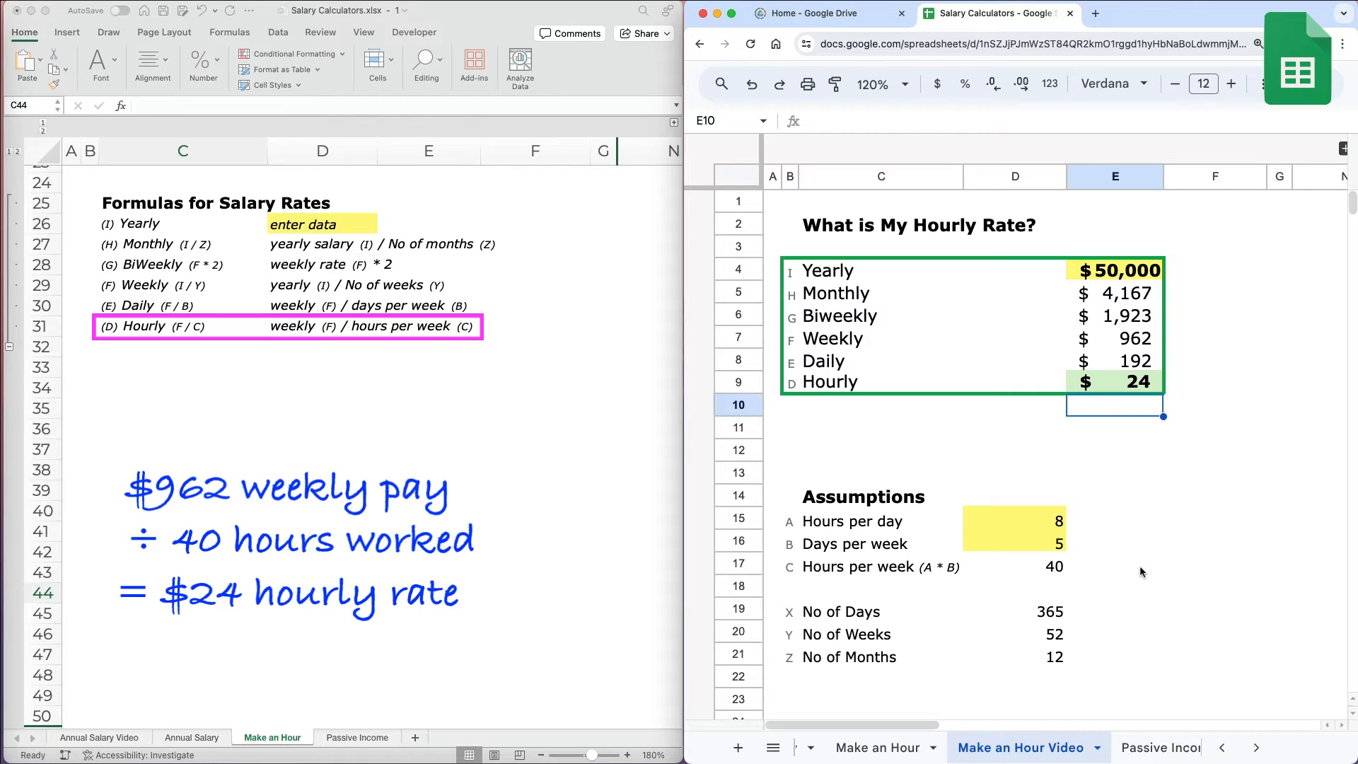
# Change Hours per day in D15 to 10 and Days per week in D16 to 6 in the hourly rate calculator's Assumptions
pyautogui.click(1050, 520)
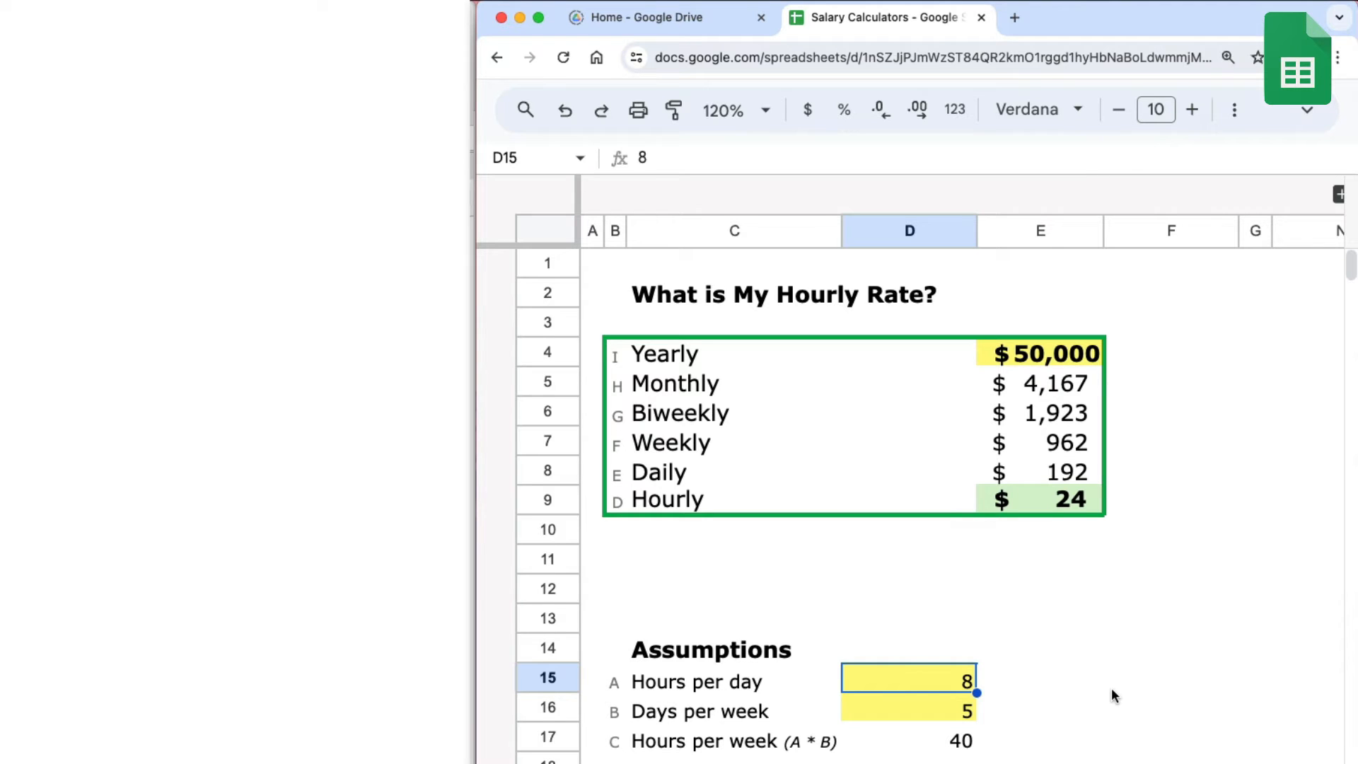
pyautogui.write('10')
pyautogui.press('Return')
pyautogui.write('6')
pyautogui.press('Return')
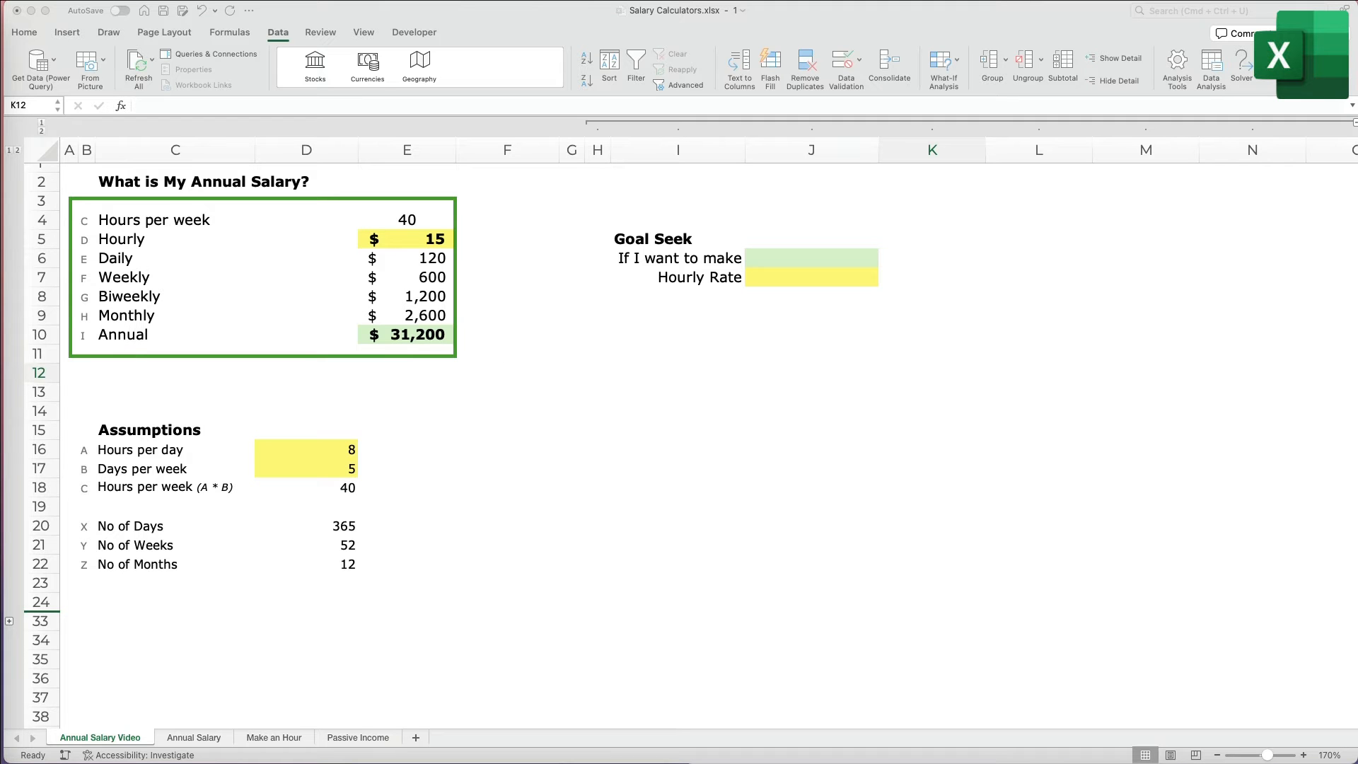
# Switch to the annual salary calculator in Excel and enter 60000 as the desired salary in J6 of the Goal Seek section
pyautogui.click(719, 342)
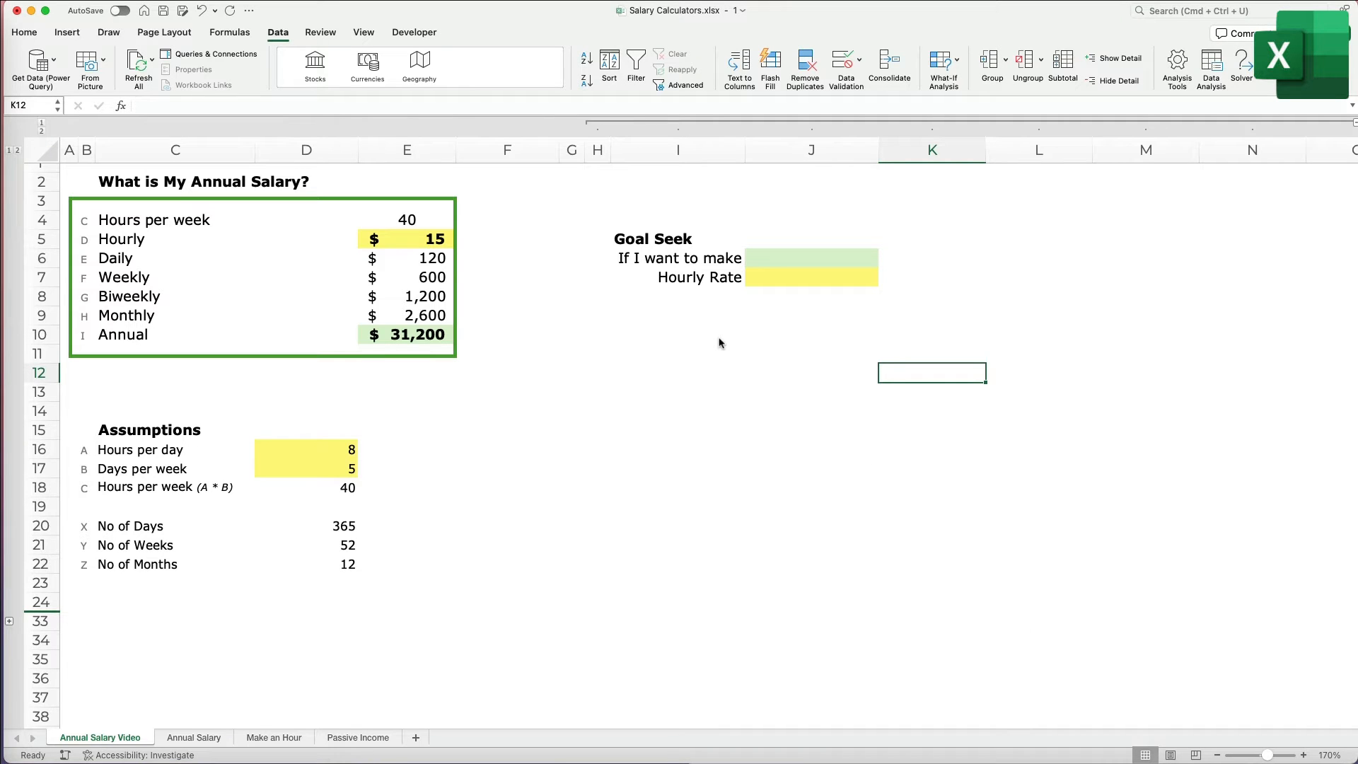
pyautogui.click(788, 255)
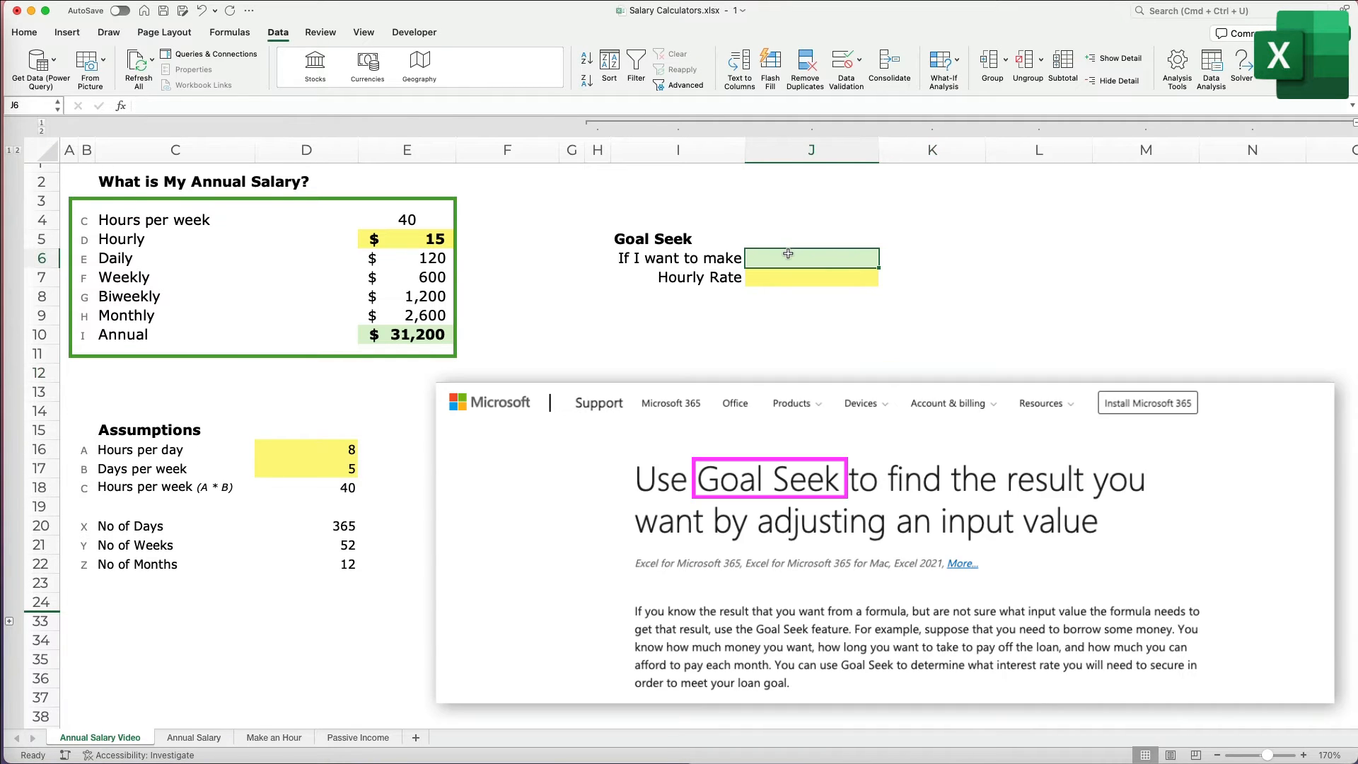
pyautogui.write('60000')
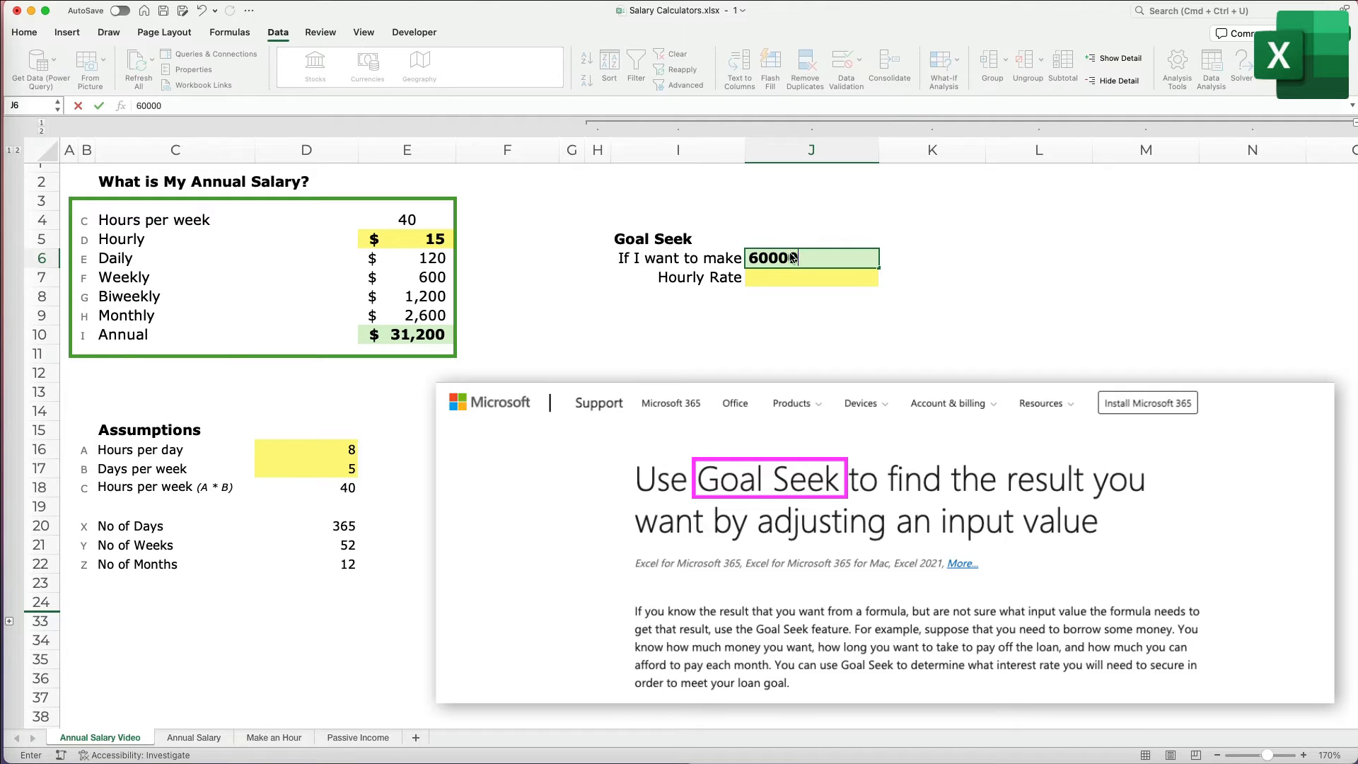
pyautogui.press('Return')
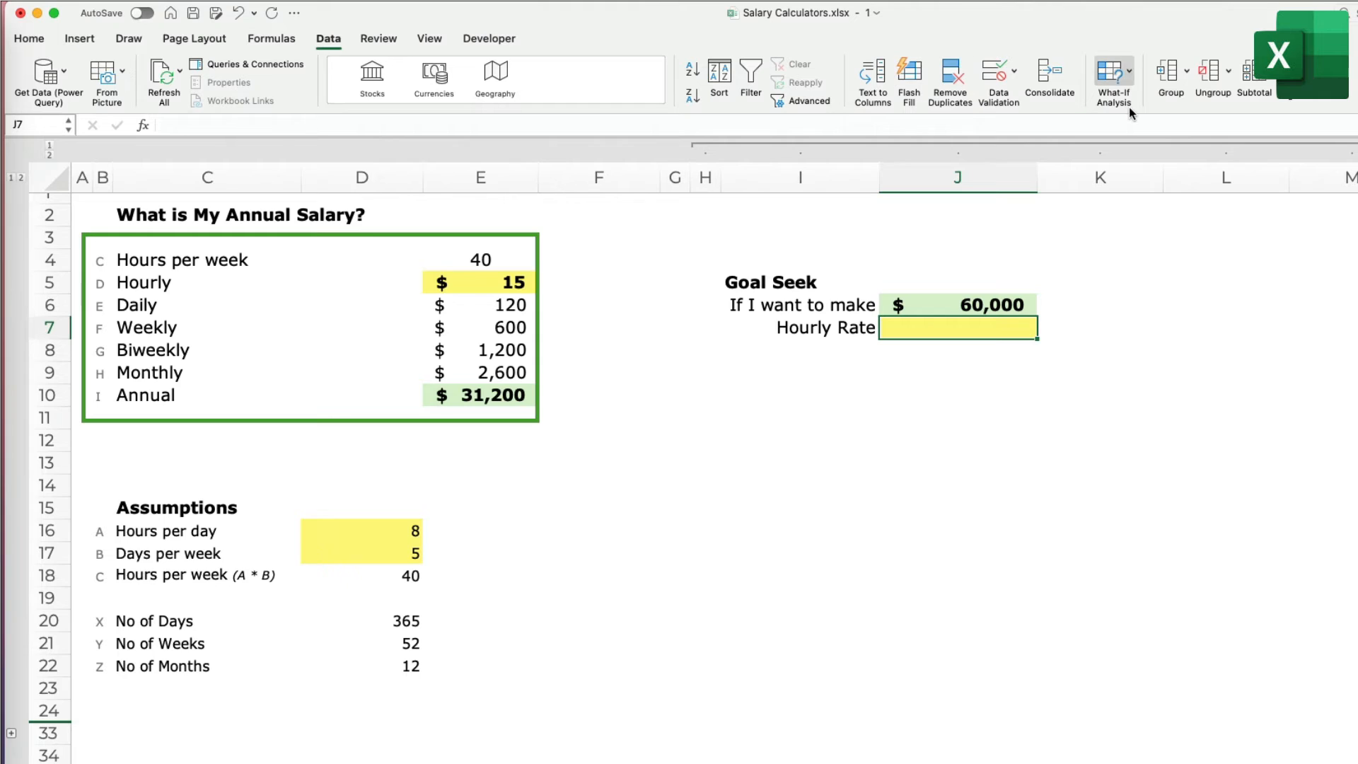
# Run Goal Seek to set the Annual pay in E10 to 60000 by changing the Hourly rate in E5
pyautogui.click(1128, 79)
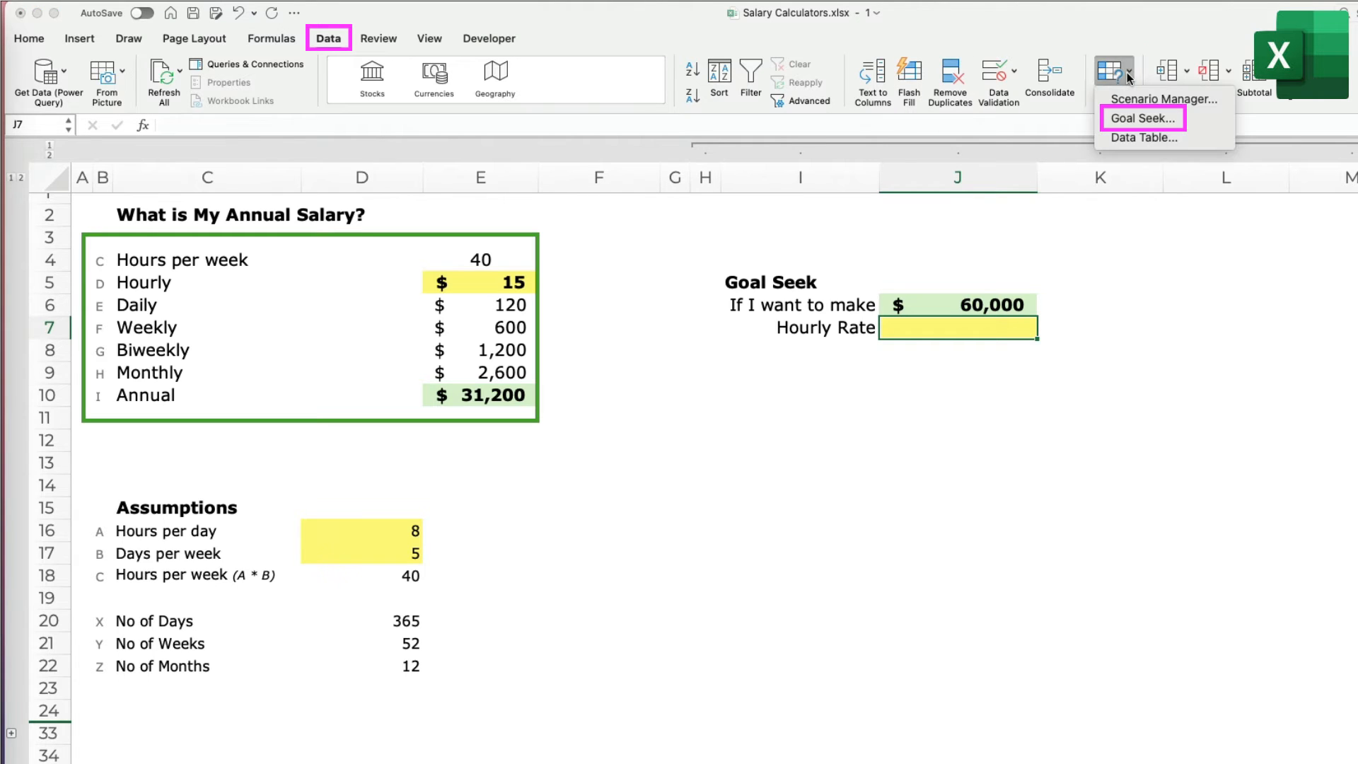
pyautogui.click(1141, 120)
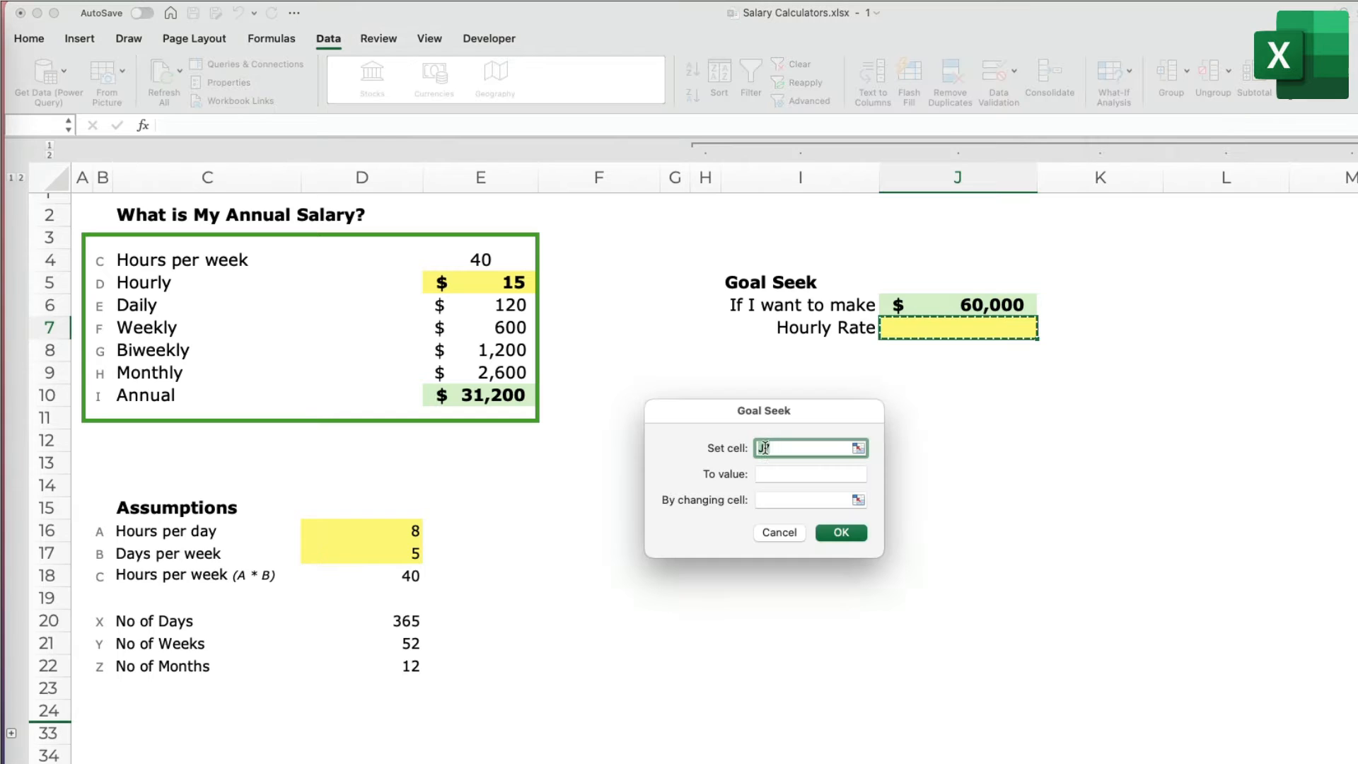
pyautogui.click(781, 447)
pyautogui.doubleClick(782, 447)
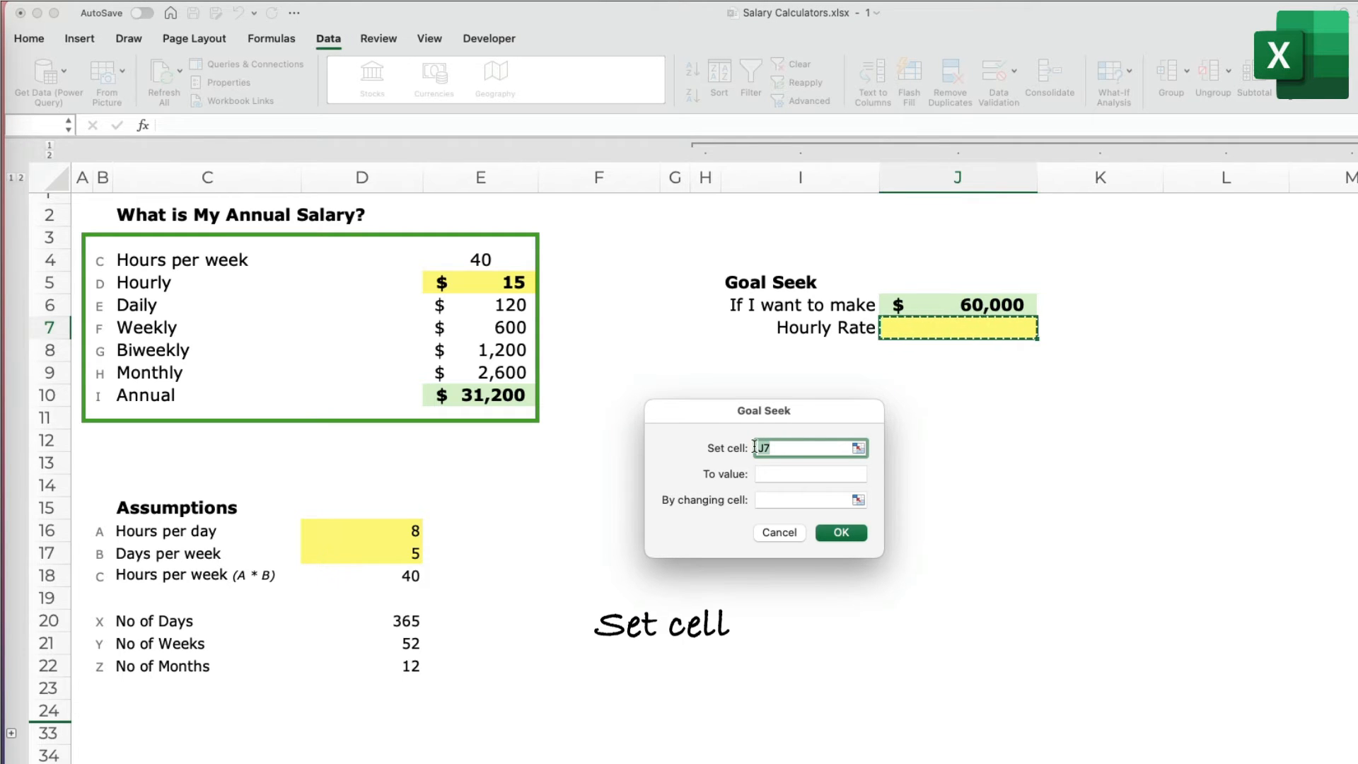
pyautogui.click(481, 392)
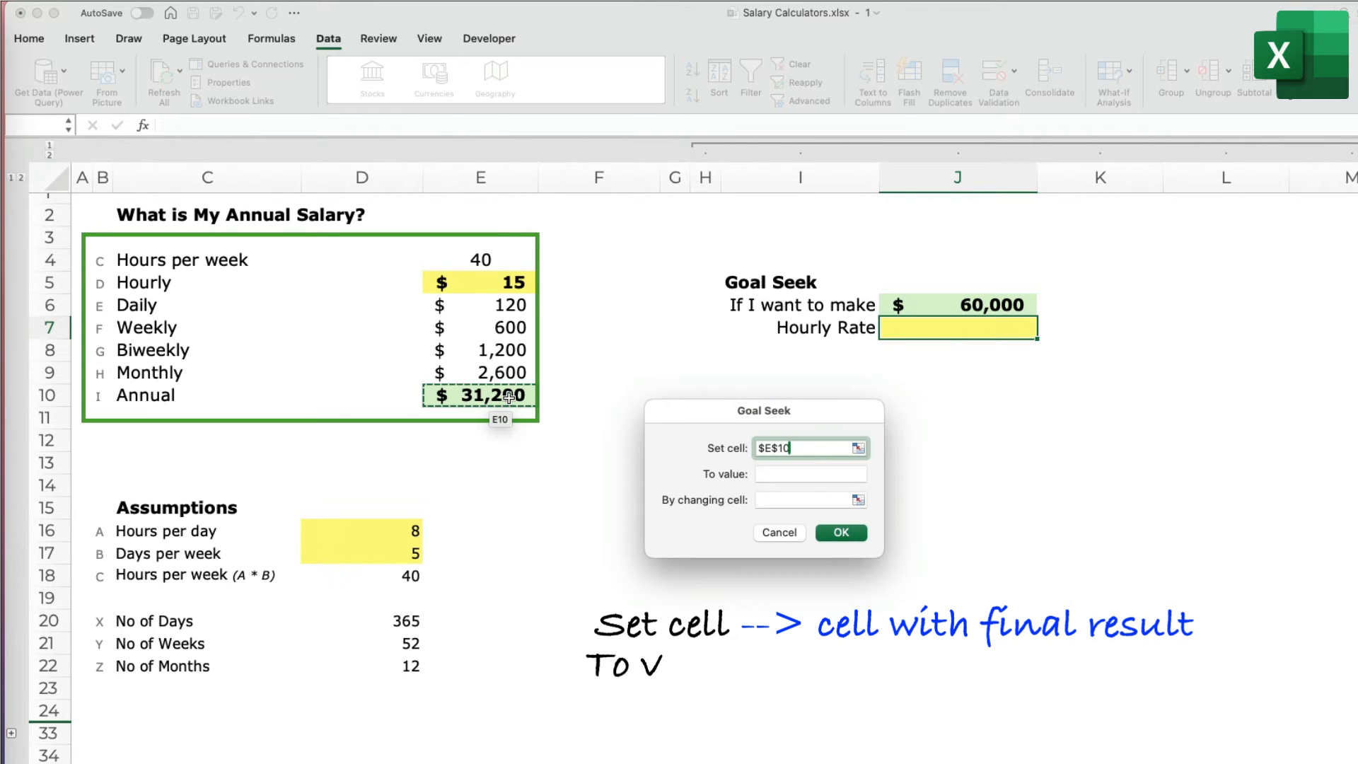
pyautogui.click(779, 472)
pyautogui.write('60000')
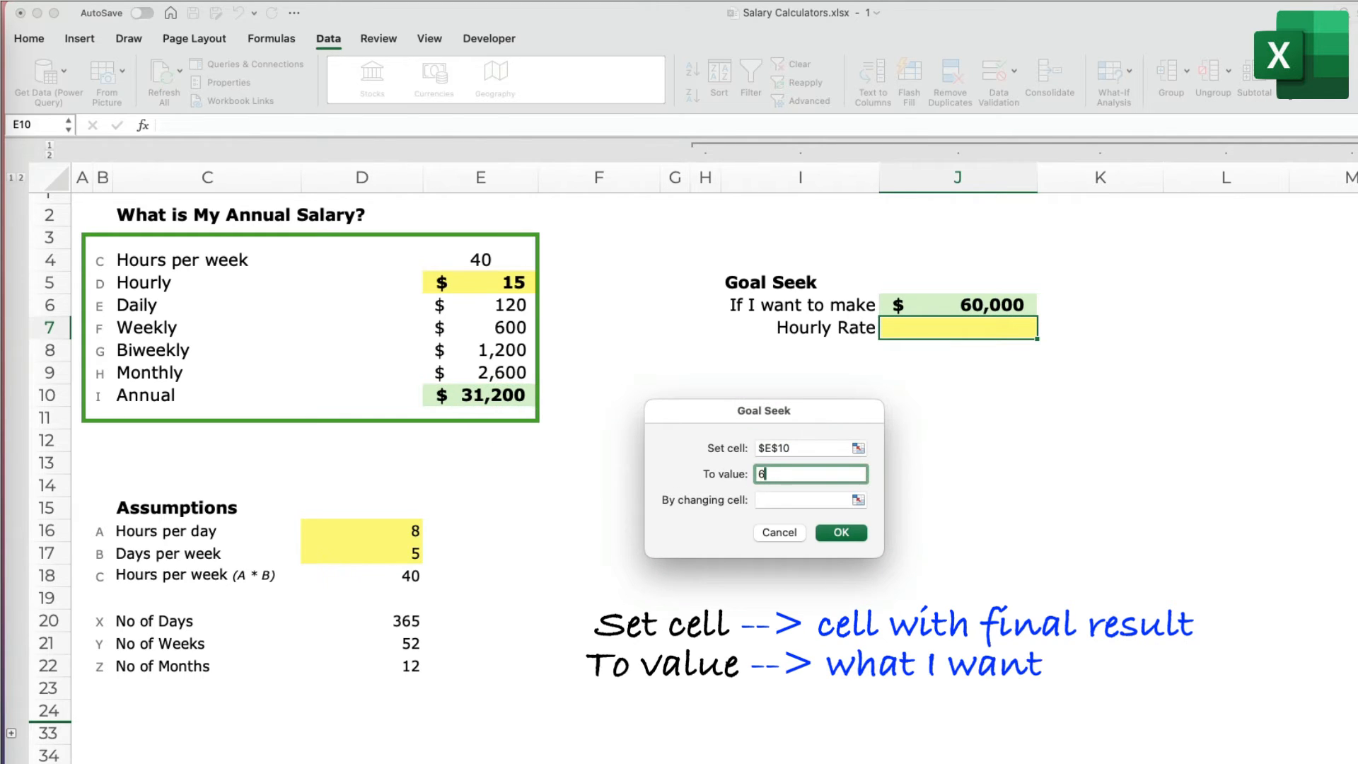
pyautogui.click(784, 499)
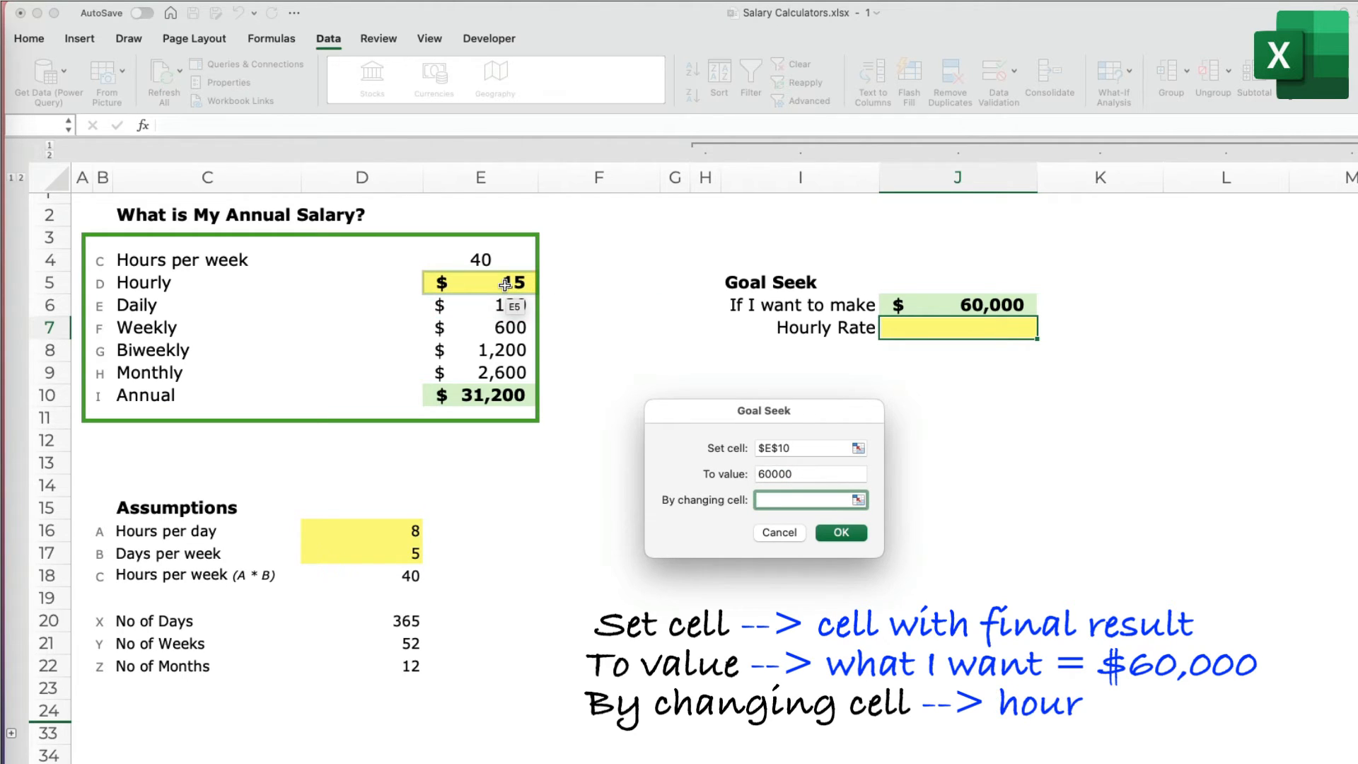
pyautogui.click(505, 284)
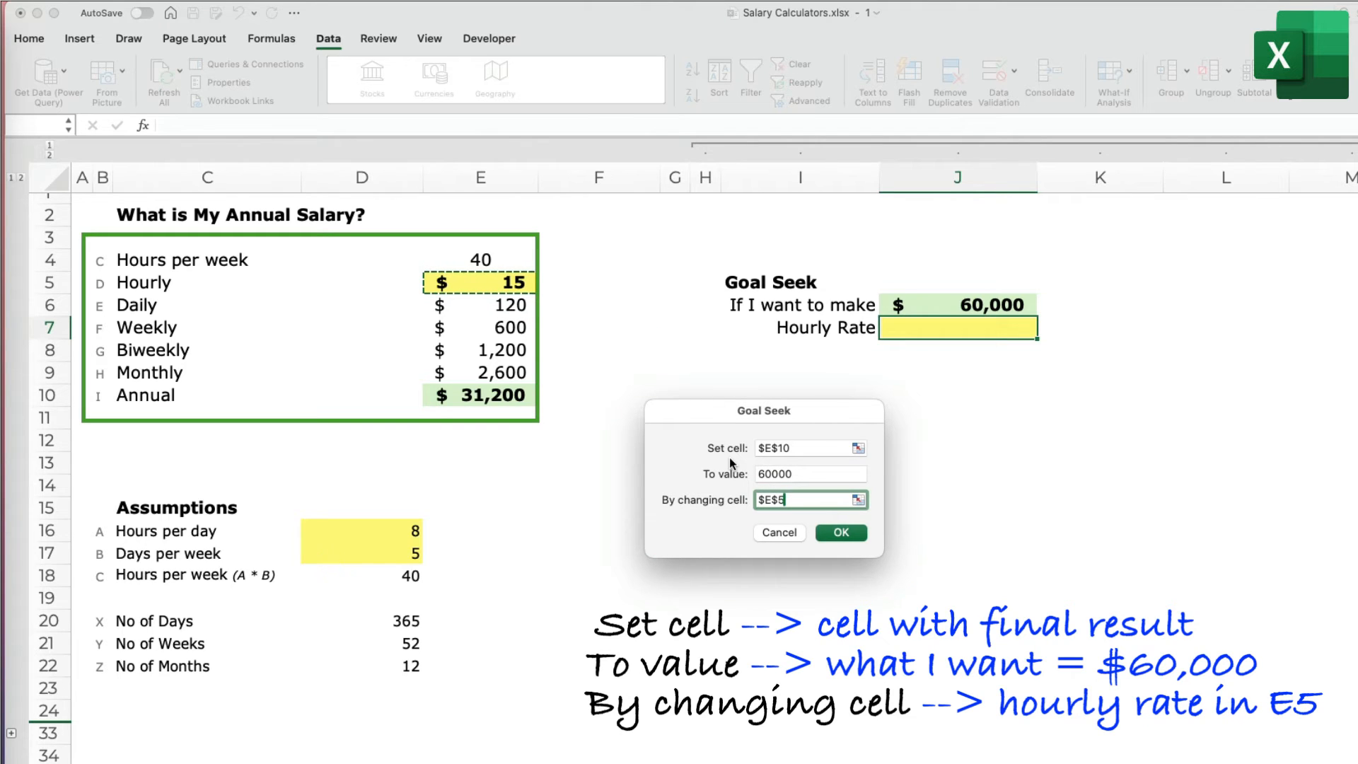
pyautogui.click(840, 535)
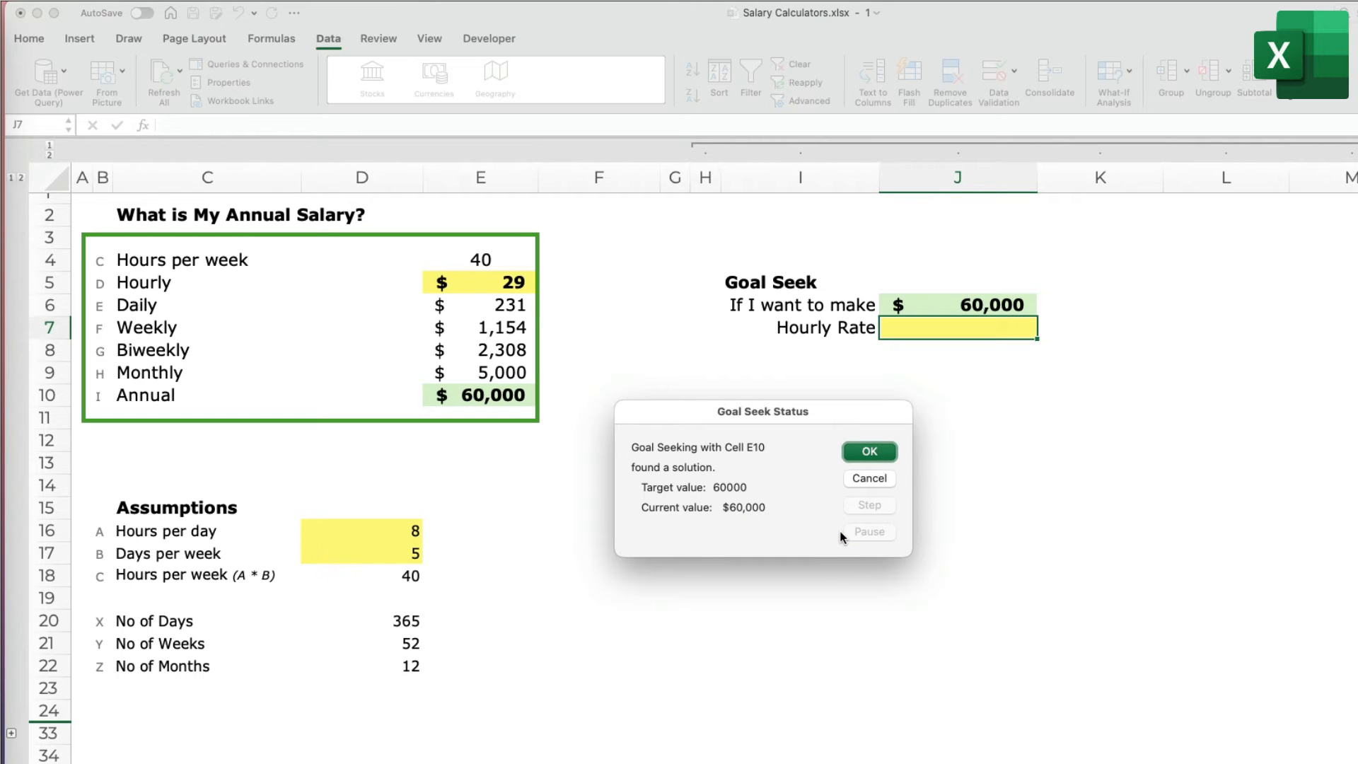
pyautogui.click(861, 454)
# Undo the Goal Seek change to the hourly rate
pyautogui.press('super+z')
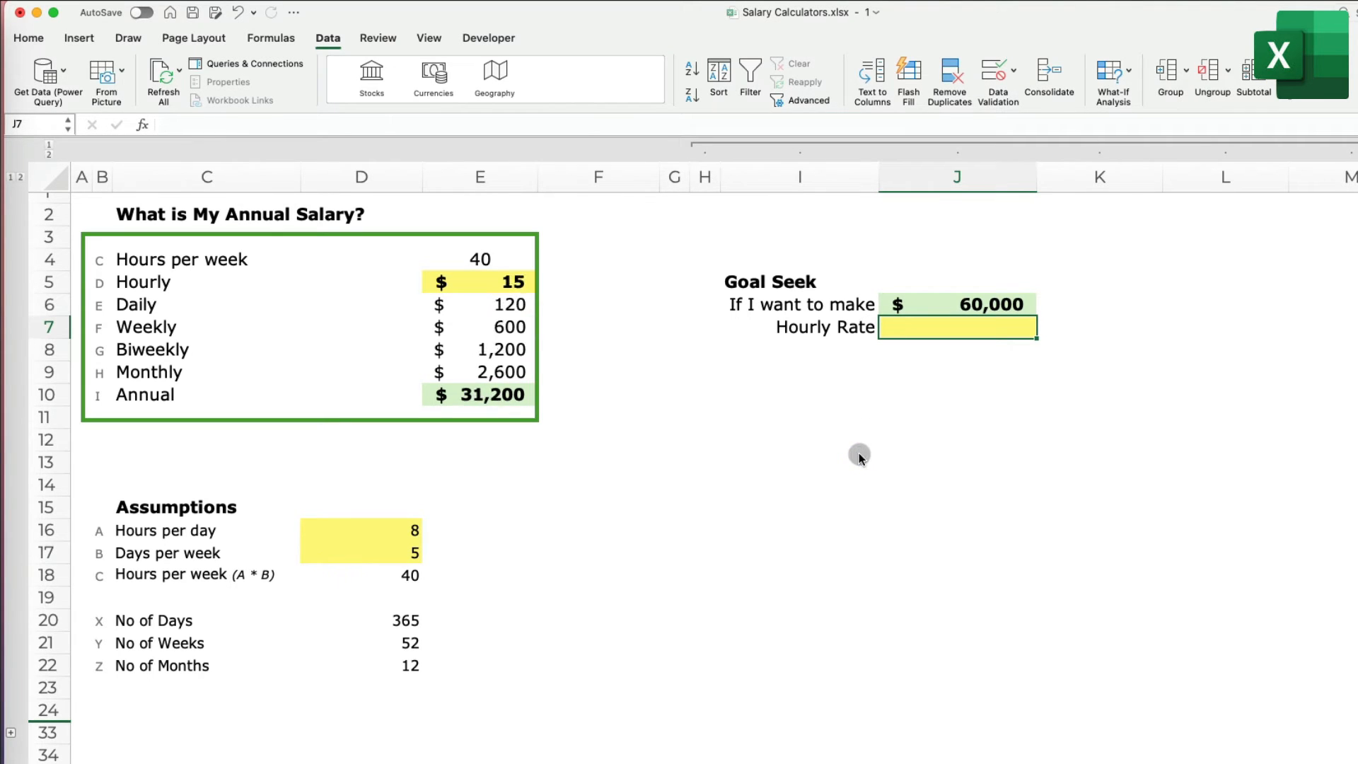
pyautogui.click(859, 453)
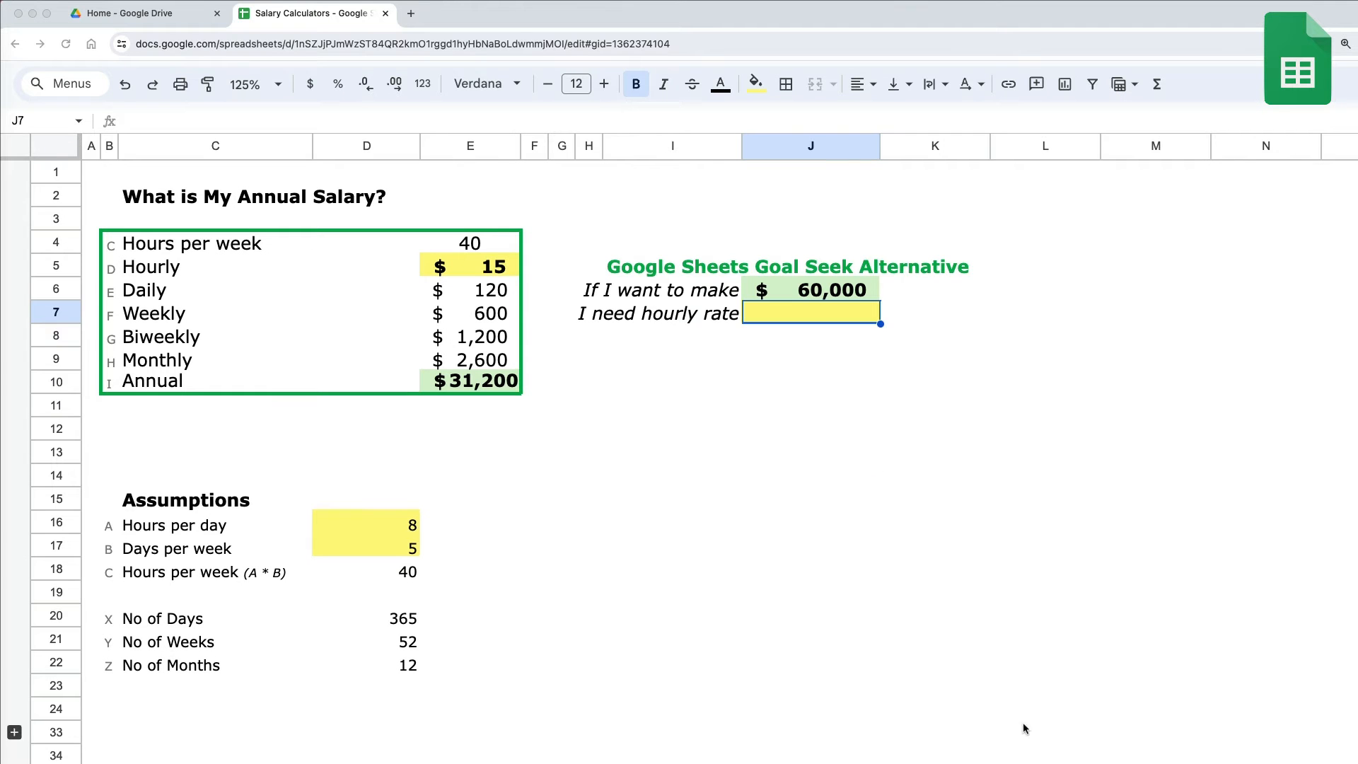
# Switch to Google Sheets and calculate the needed hourly rate in J7 from the desired salary, weeks and hours per week, =(J6/D21)/D18
pyautogui.click(823, 319)
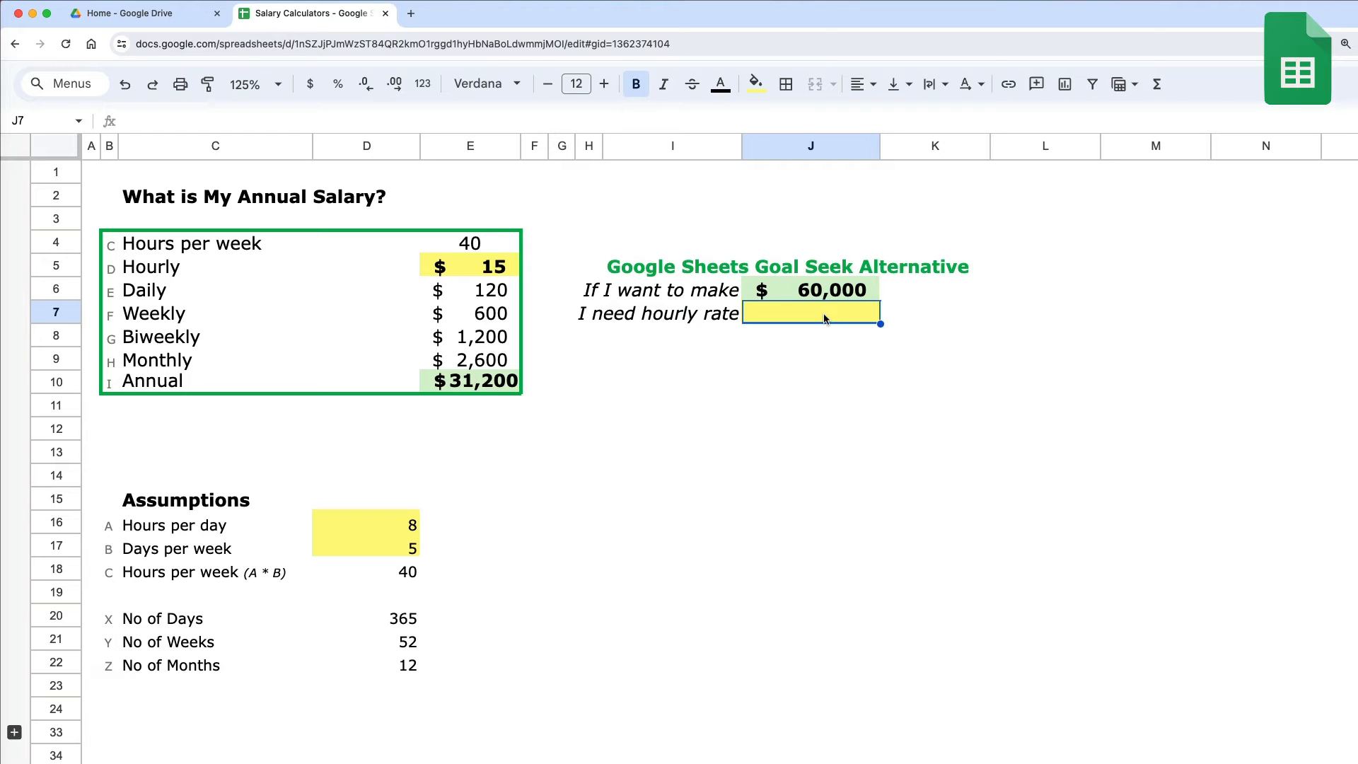
pyautogui.write('=(')
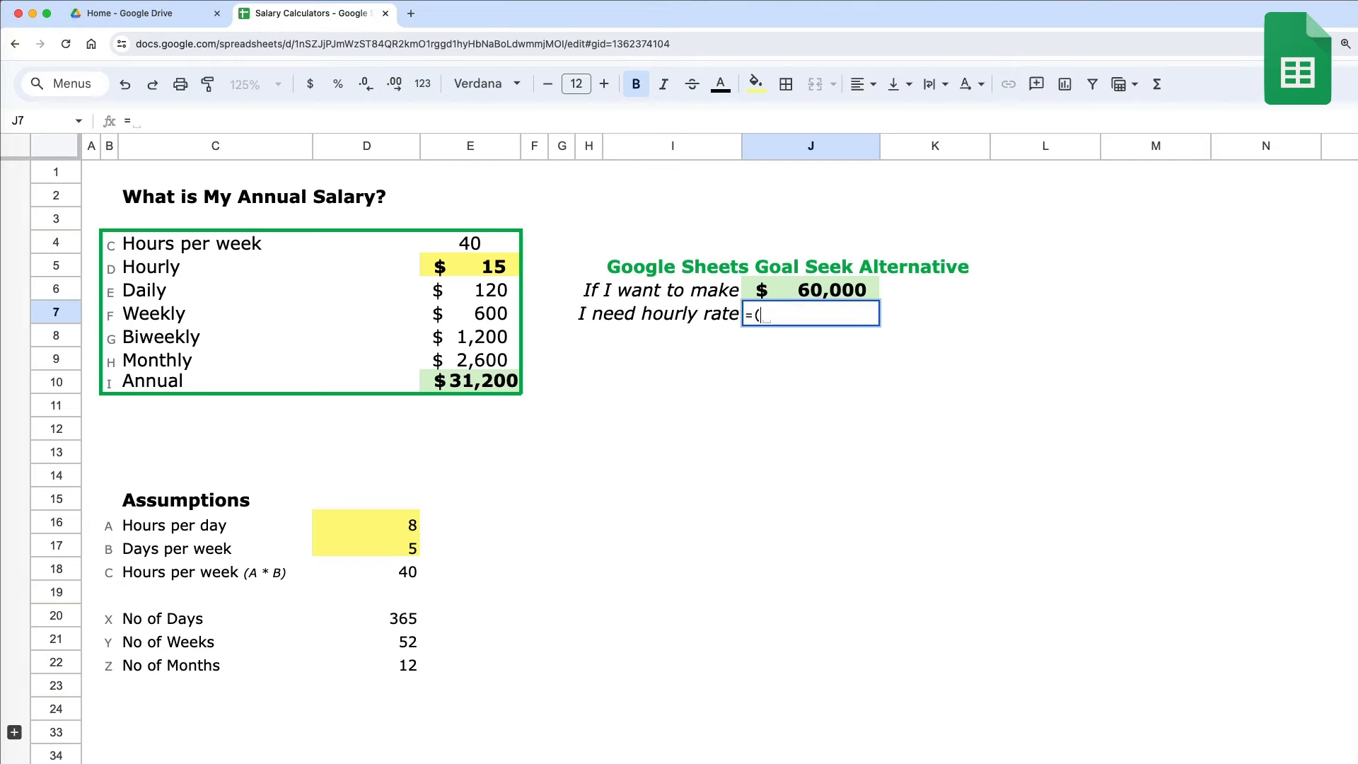
pyautogui.click(823, 294)
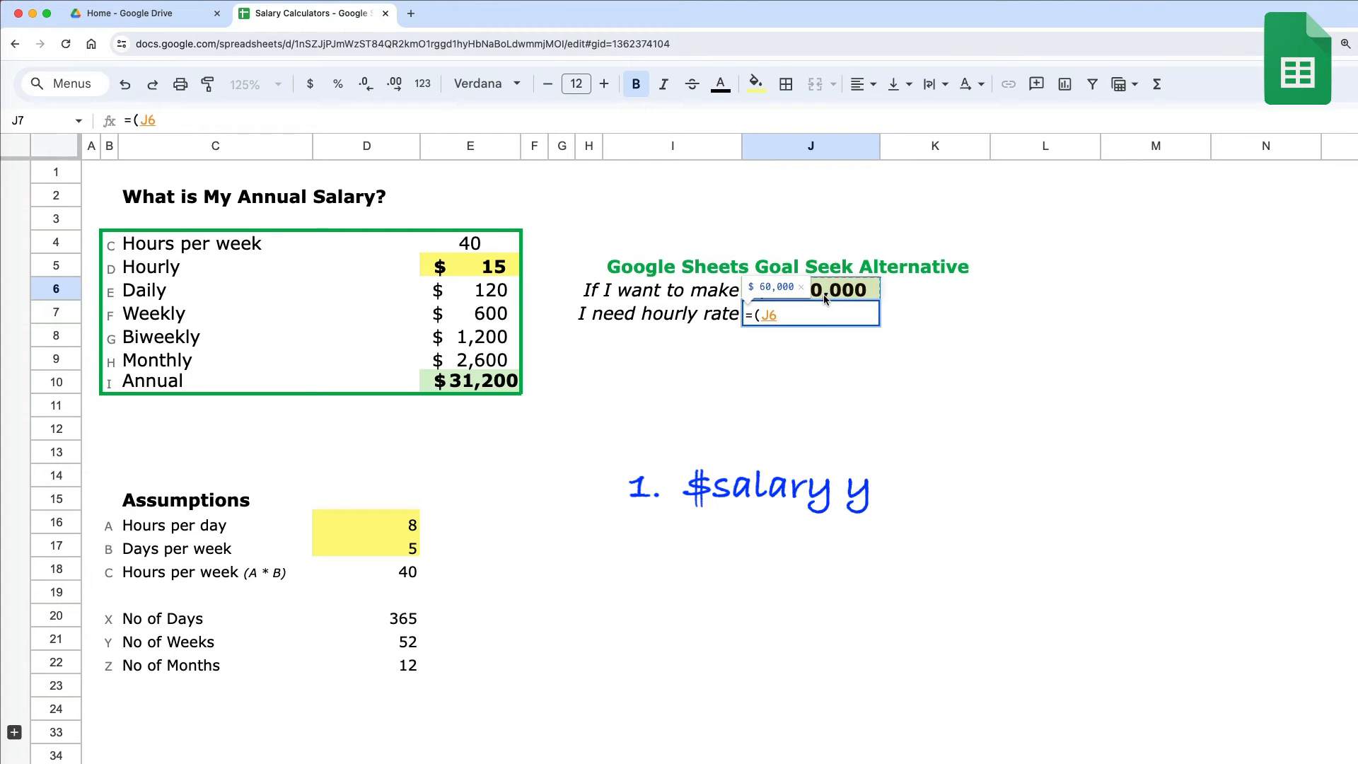
pyautogui.write('/')
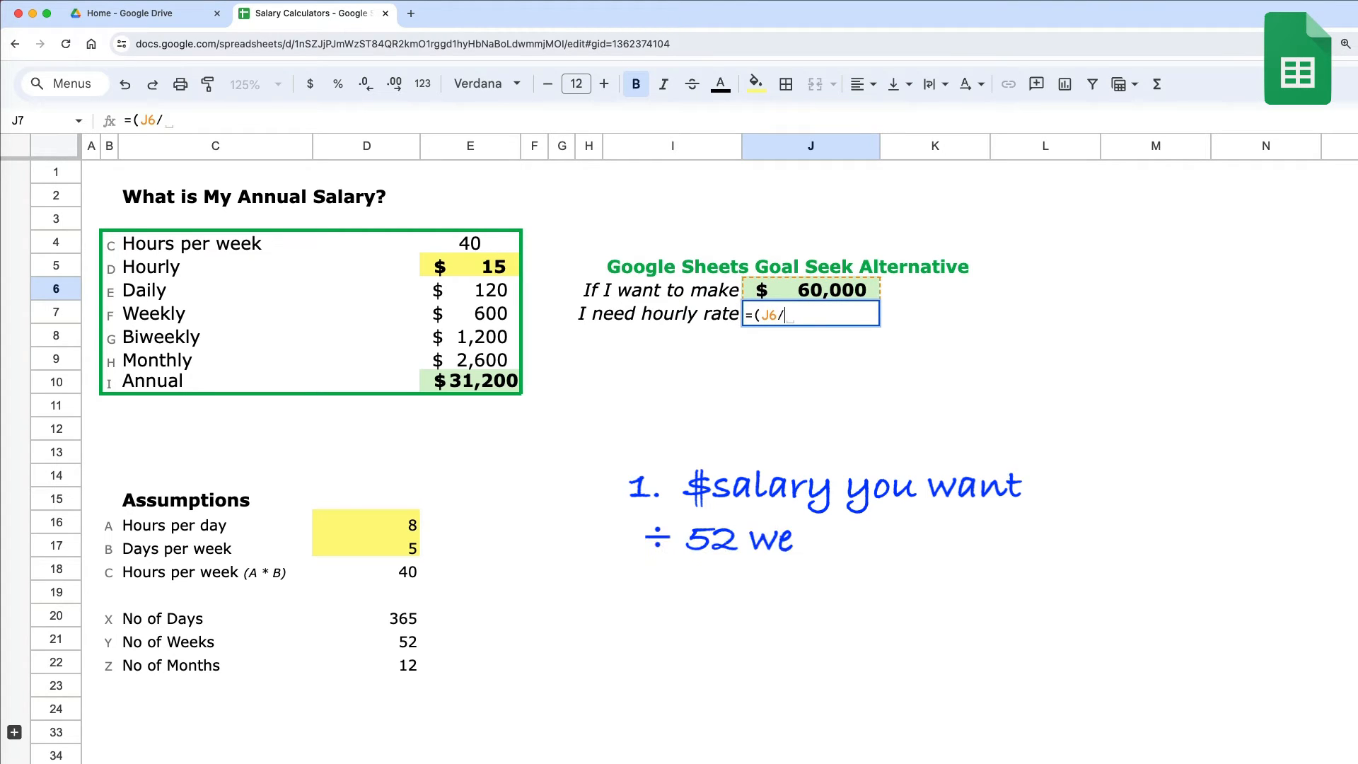
pyautogui.click(402, 640)
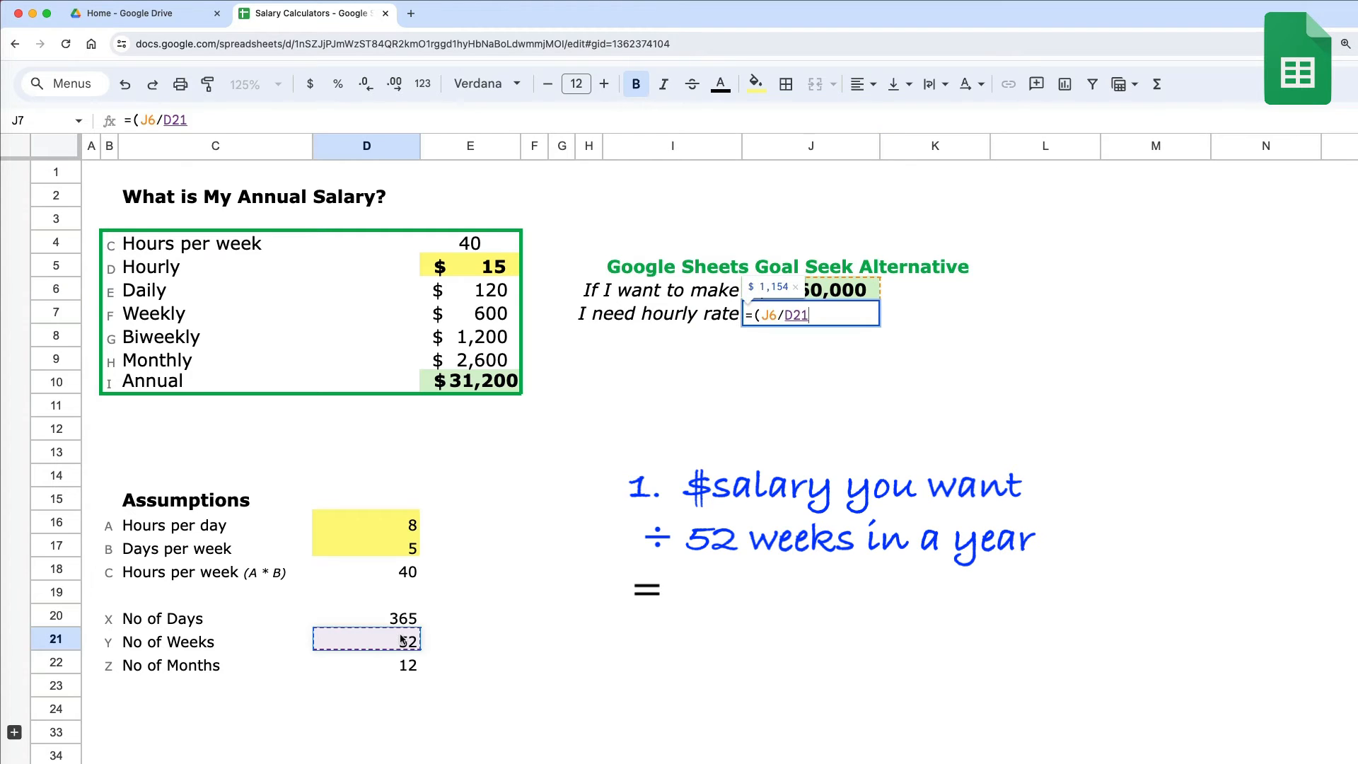
pyautogui.write(')/')
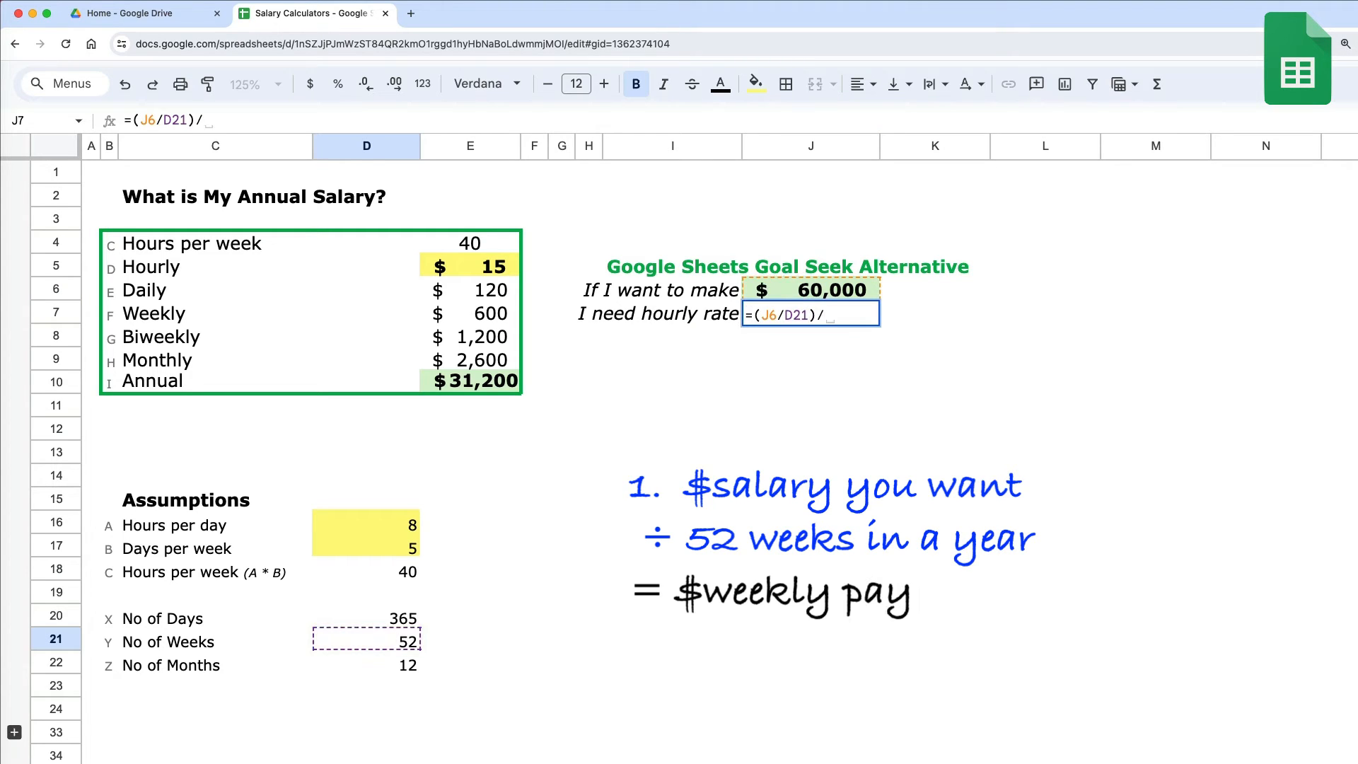
pyautogui.click(408, 575)
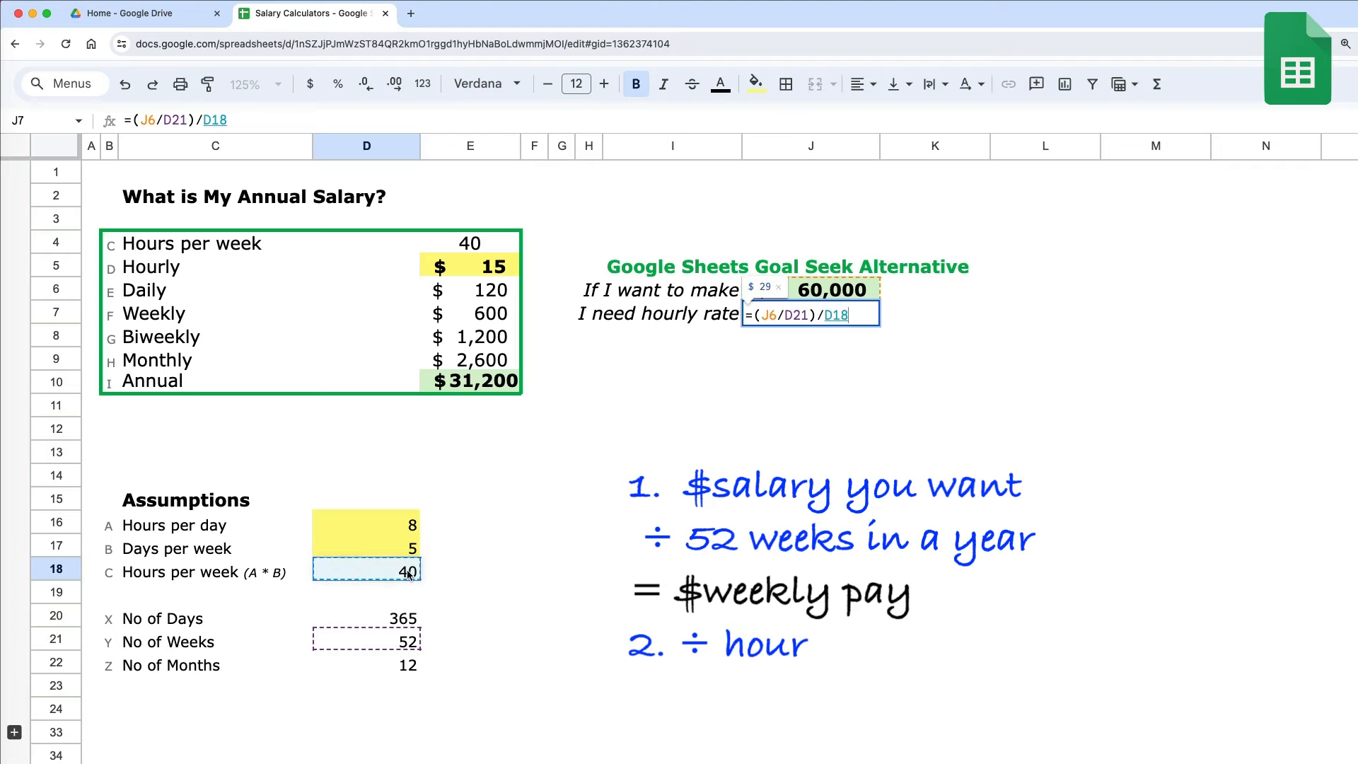
pyautogui.press('Return')
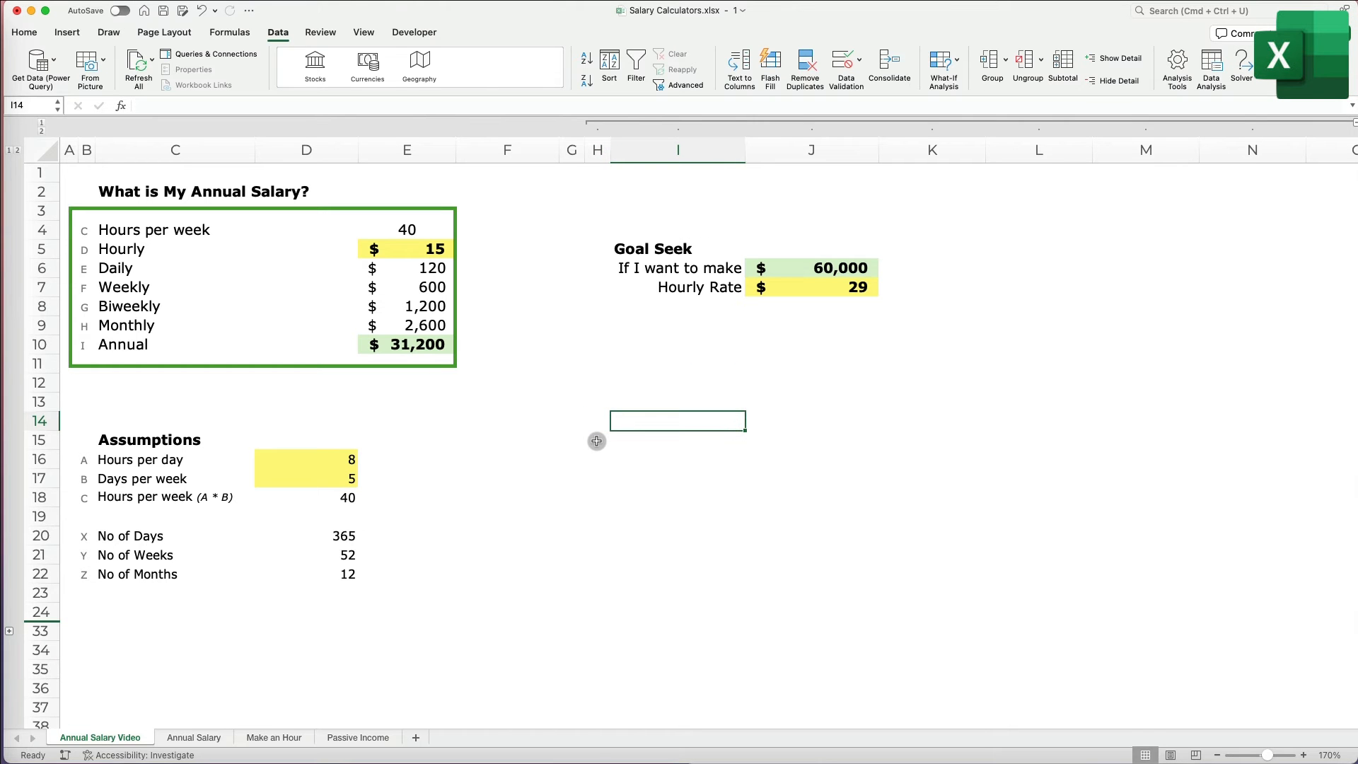
# Switch back to Excel and enter the labels Data Table in I14, Hours Per Week in L14 and Hourly Rate in the merged H16:H22
pyautogui.write('Data Table')
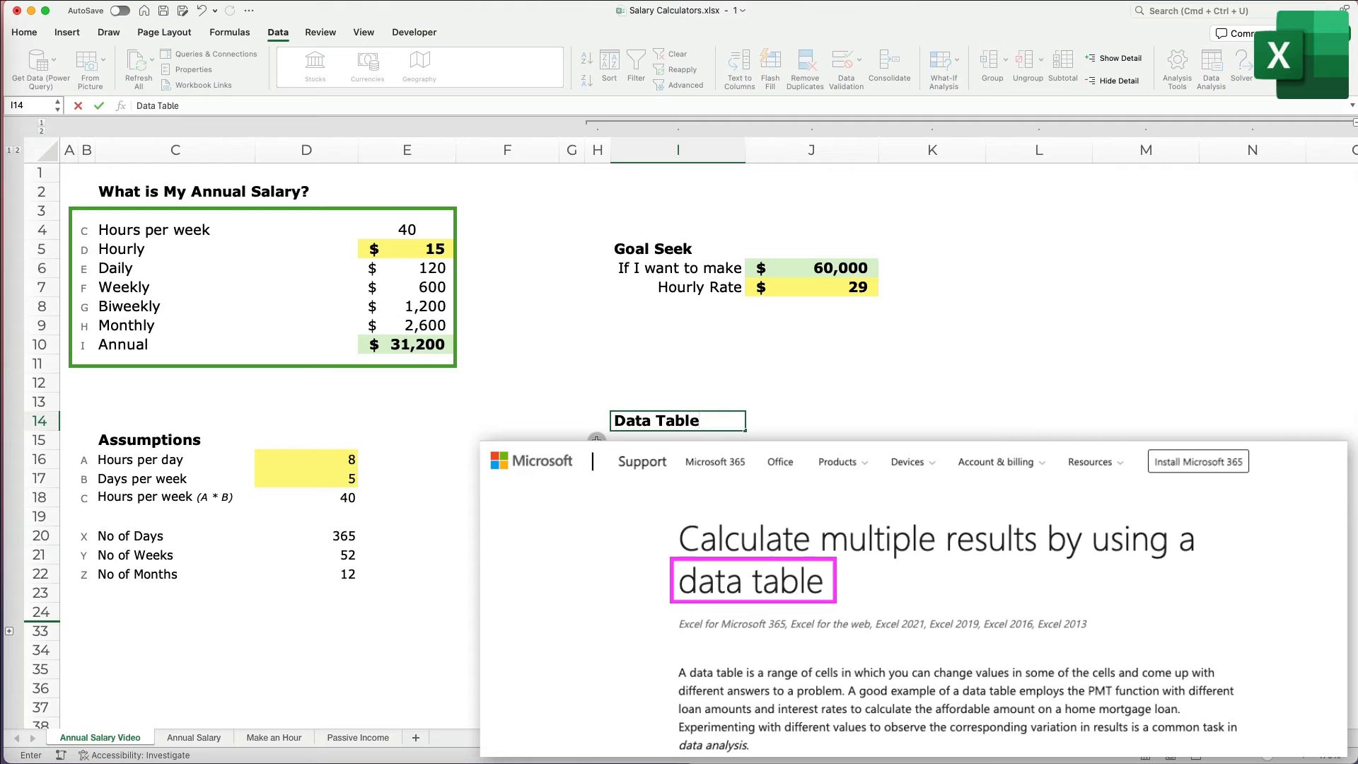
pyautogui.press('Tab')
pyautogui.press('Tab')
pyautogui.press('Tab')
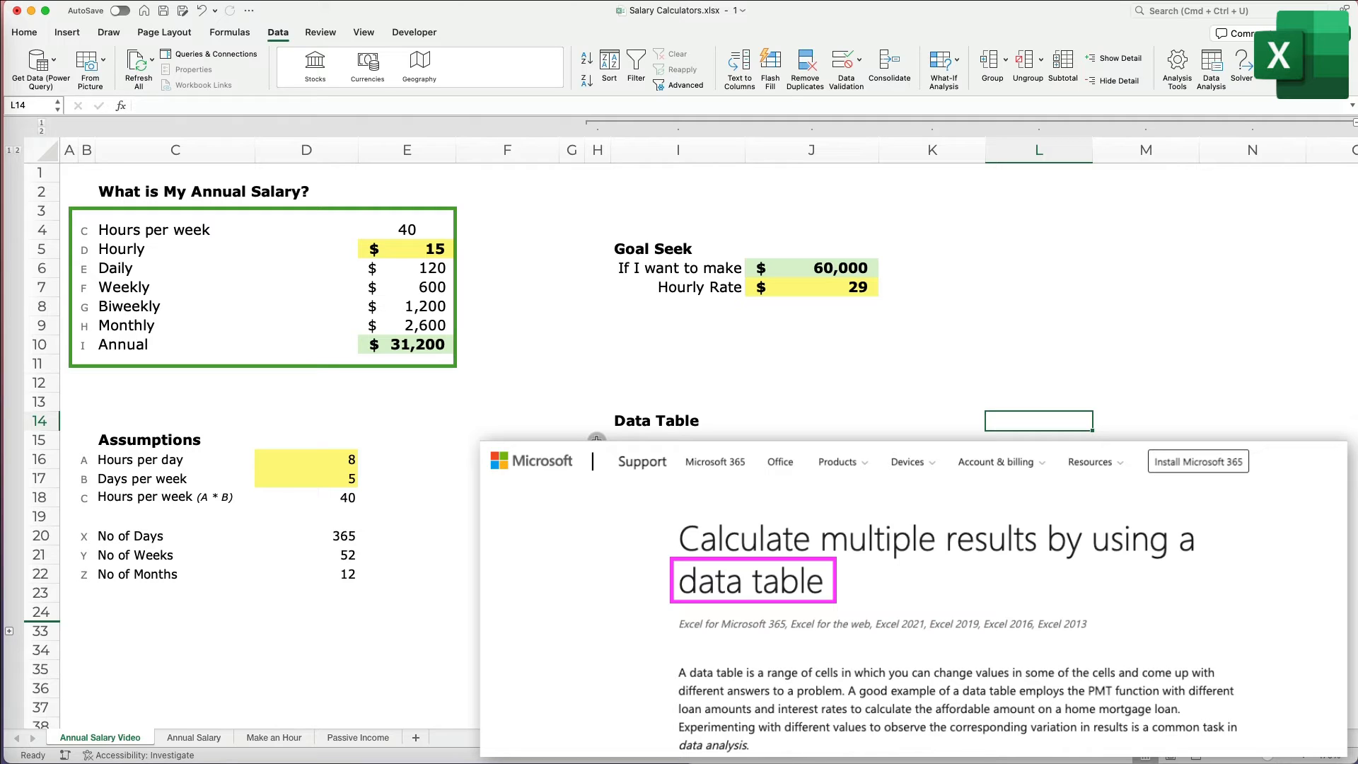
pyautogui.write('Hours Per Week')
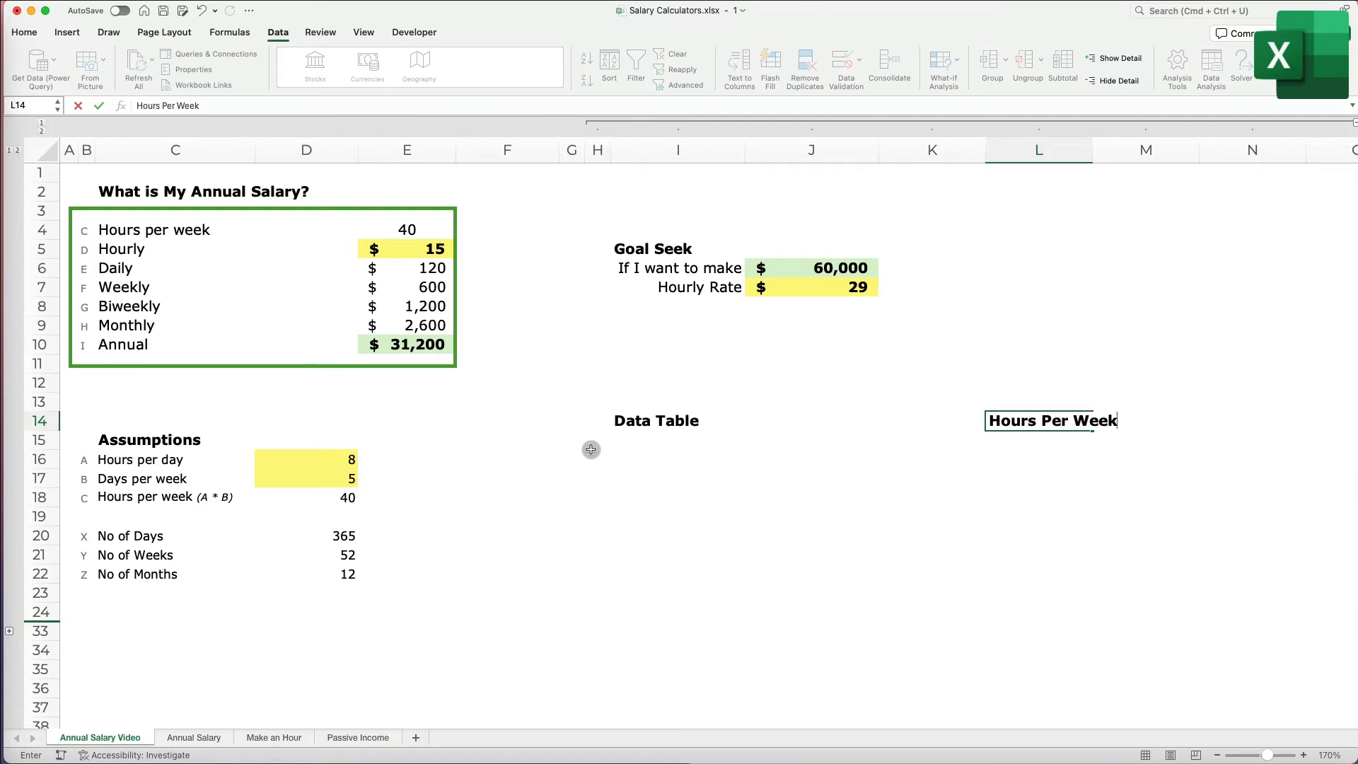
pyautogui.click(592, 450)
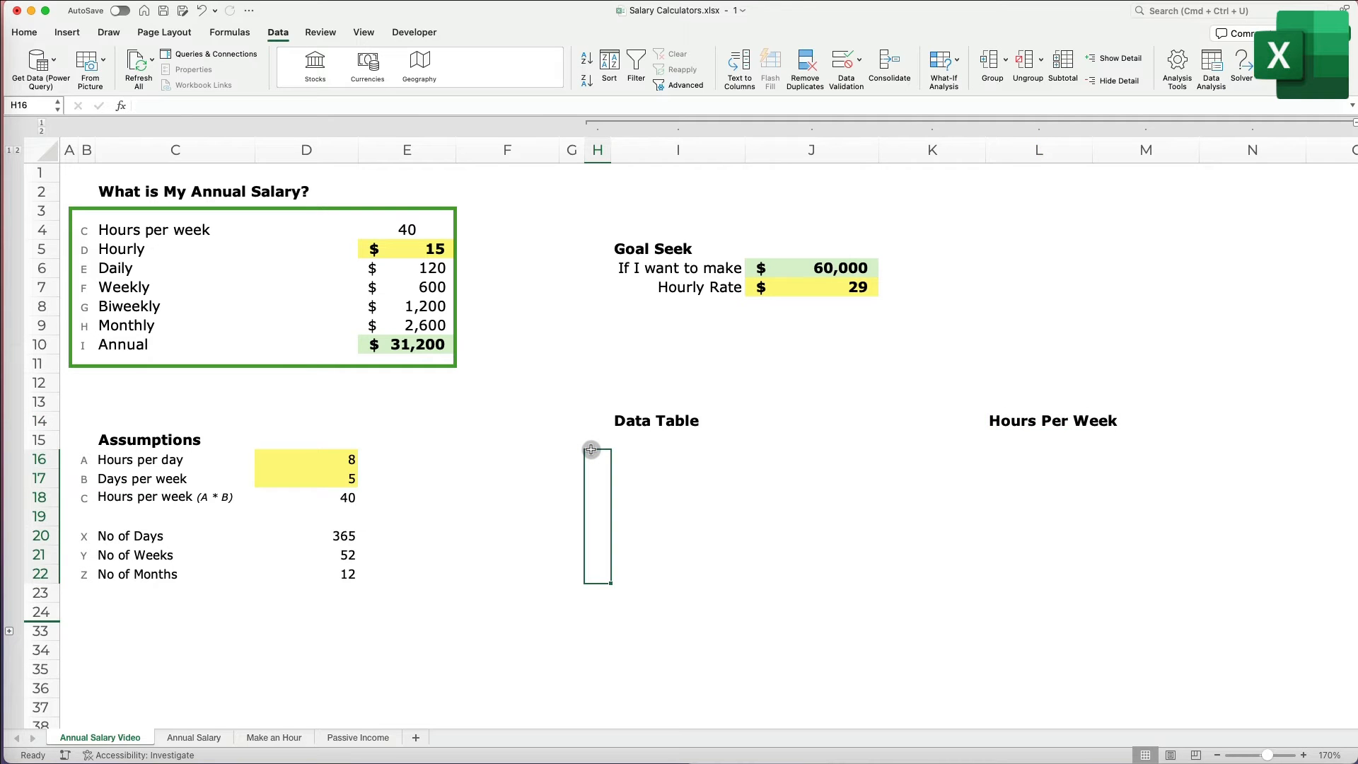
pyautogui.write('Hourly Rate')
pyautogui.press('Return')
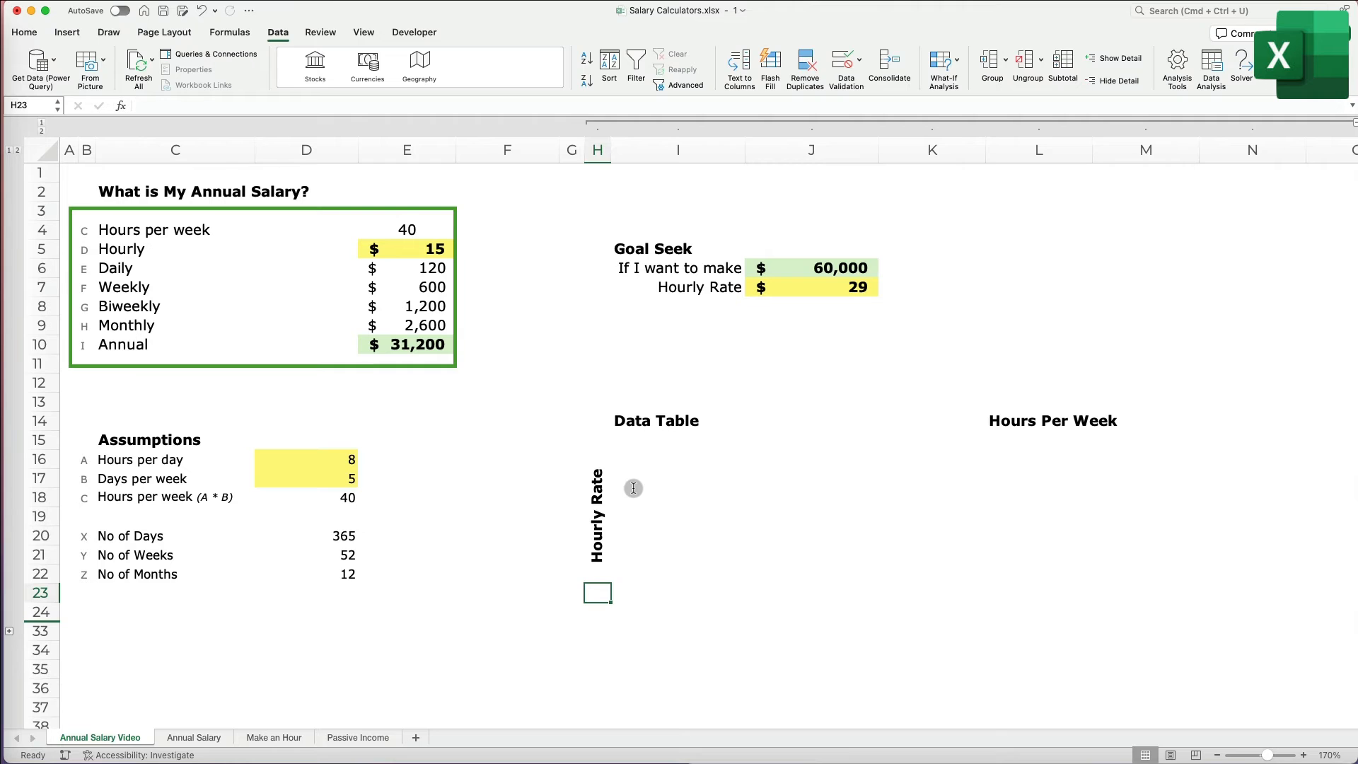
# Enter the hours per week 20, 30, 40, 45 and 50 across J15:N15 as the data table's column headings
pyautogui.click(767, 442)
pyautogui.write('20')
pyautogui.press('Tab')
pyautogui.write('30')
pyautogui.press('Tab')
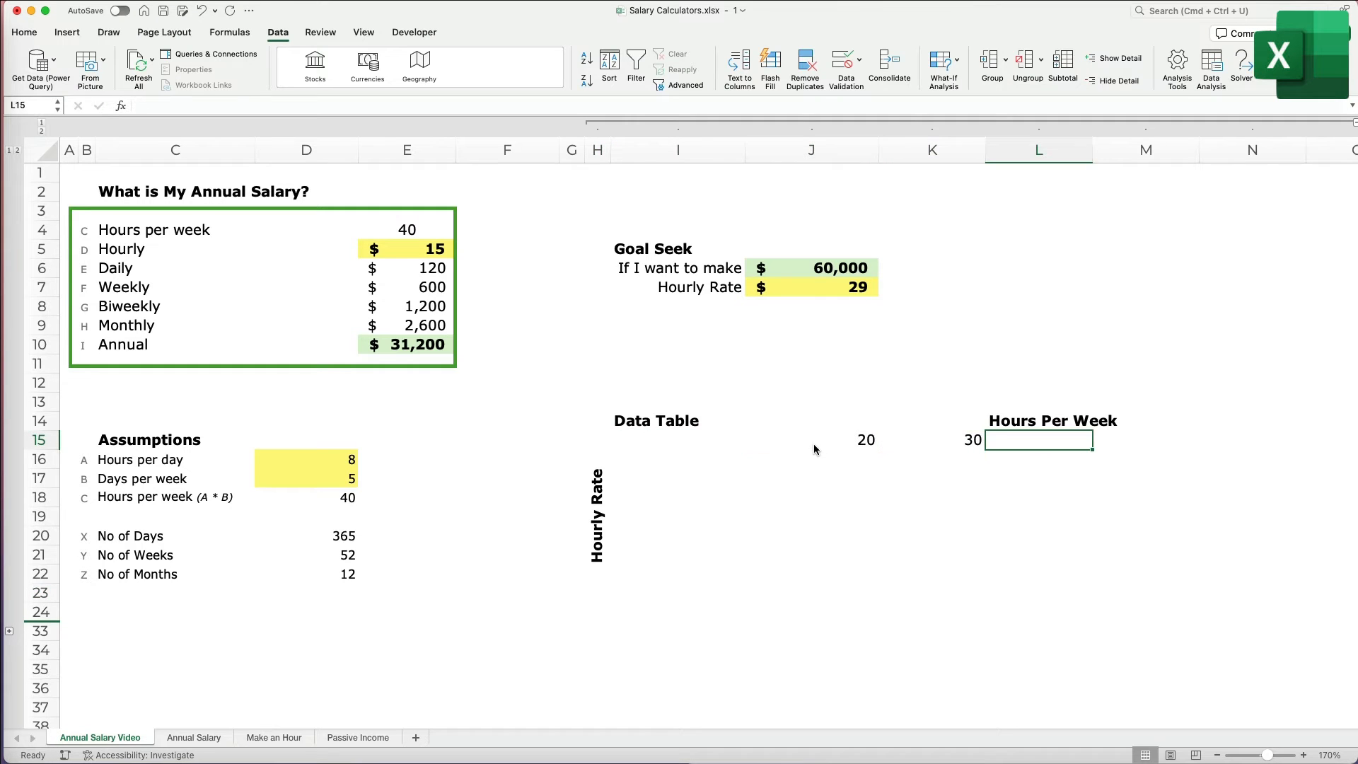
pyautogui.write('40')
pyautogui.press('Tab')
pyautogui.write('45')
pyautogui.press('Tab')
pyautogui.write('50')
pyautogui.press('Return')
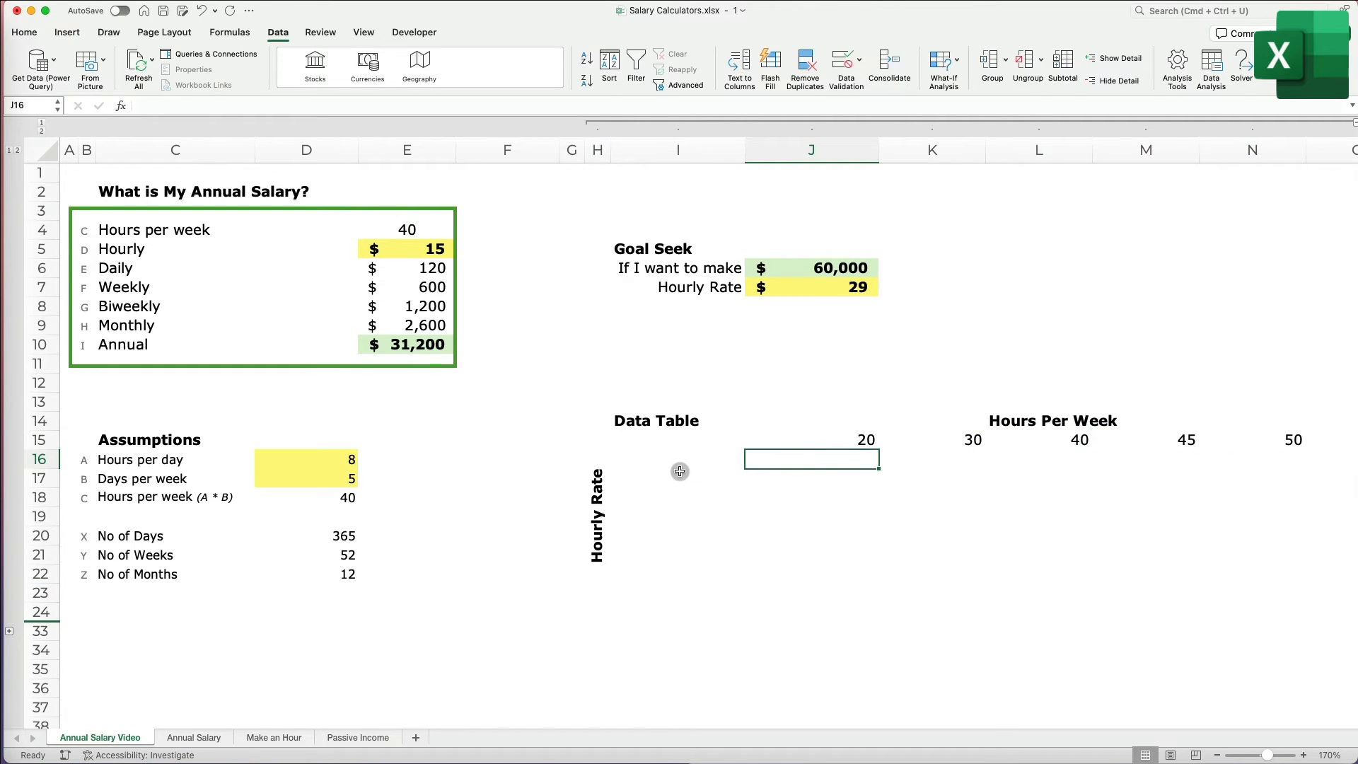
# Enter the hourly rates 15, 17, 20, 25, 30, 32 and 35 down I16:I22 as the data table's row headings
pyautogui.click(679, 461)
pyautogui.write('15')
pyautogui.press('Return')
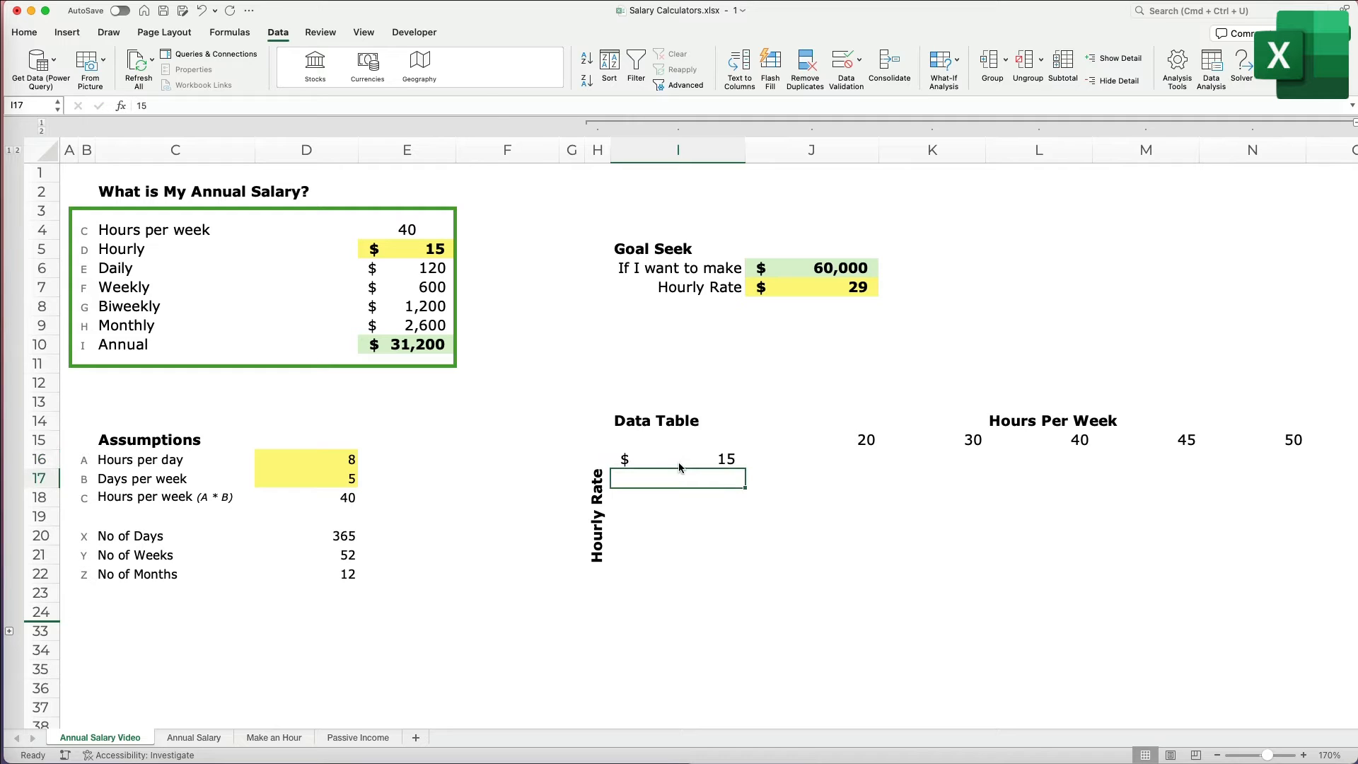
pyautogui.write('17')
pyautogui.press('Return')
pyautogui.write('20')
pyautogui.press('Return')
pyautogui.write('25')
pyautogui.press('Return')
pyautogui.write('30')
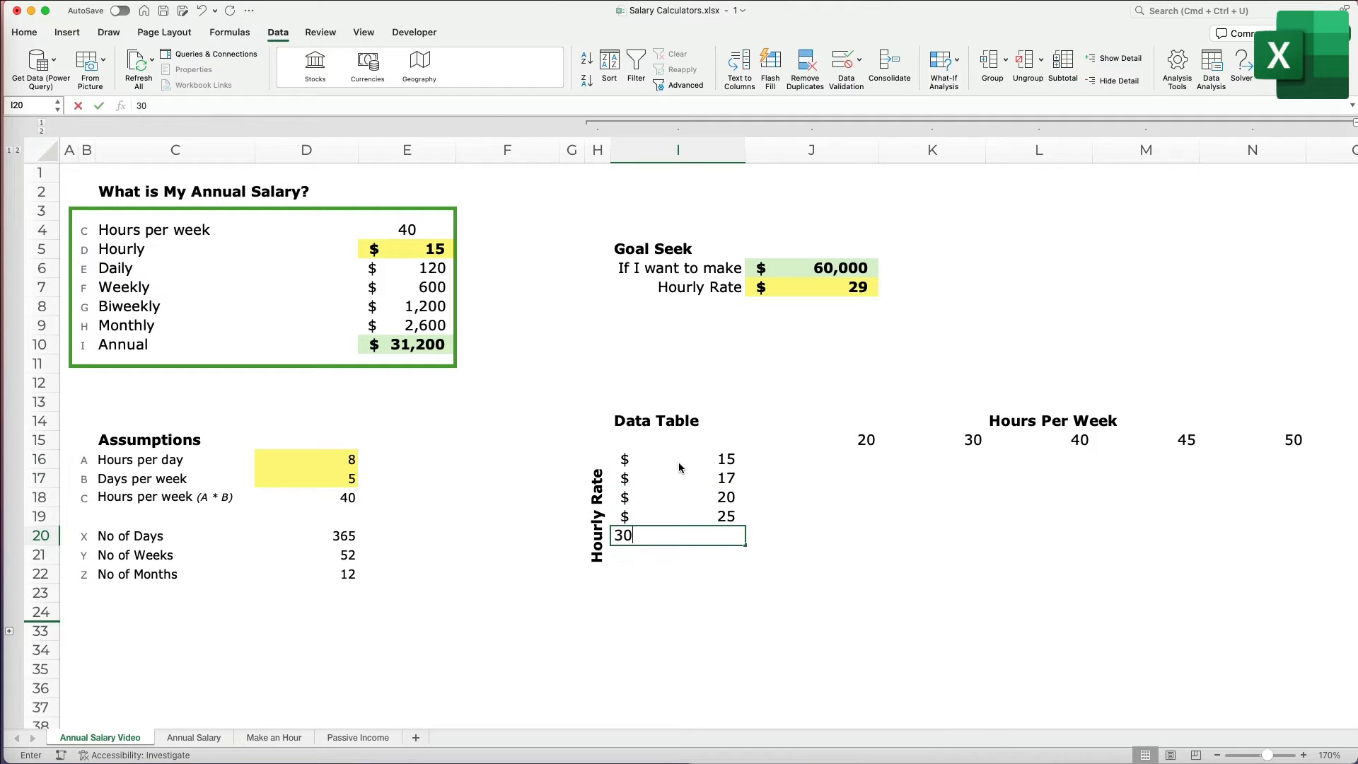
pyautogui.press('Return')
pyautogui.write('32')
pyautogui.press('Return')
pyautogui.write('35')
pyautogui.press('Return')
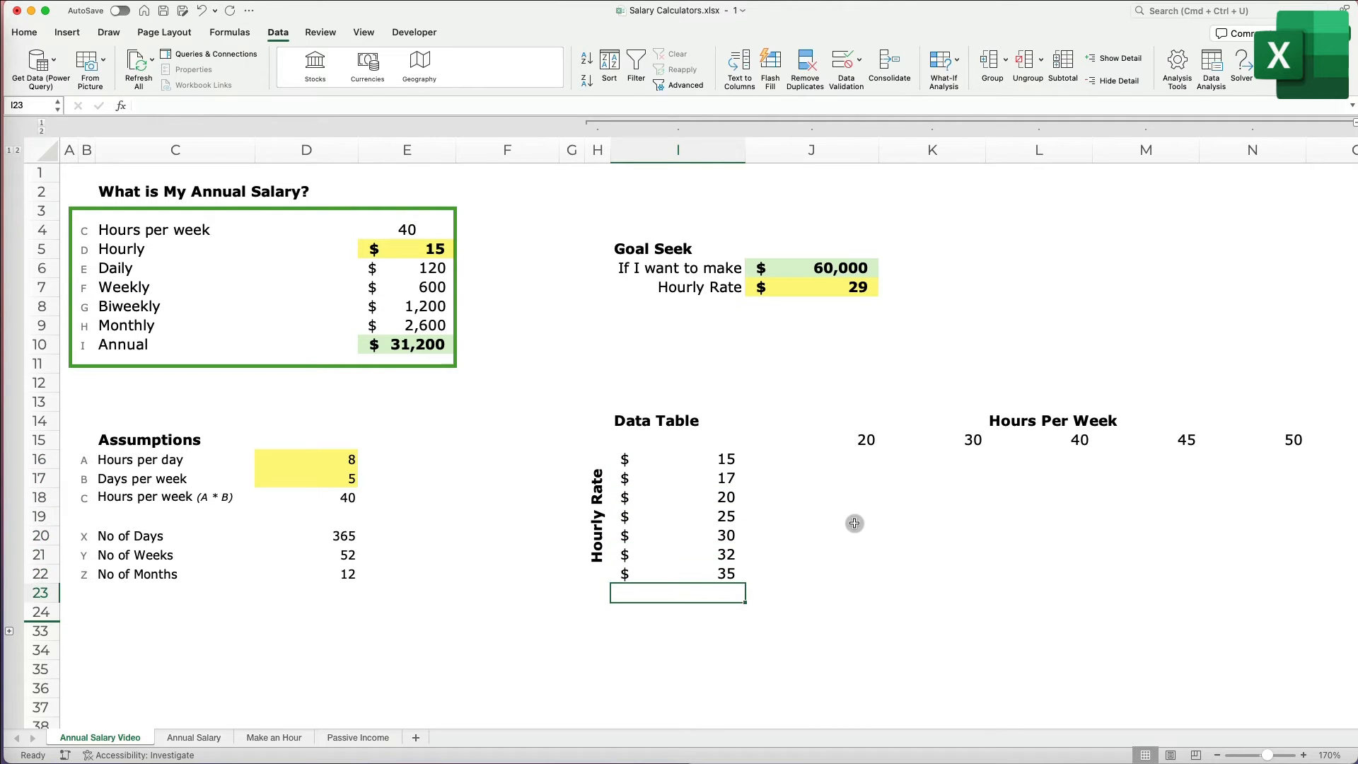
# Link the data table's corner cell I15 to the Annual pay with =E10
pyautogui.click(707, 441)
pyautogui.write('=')
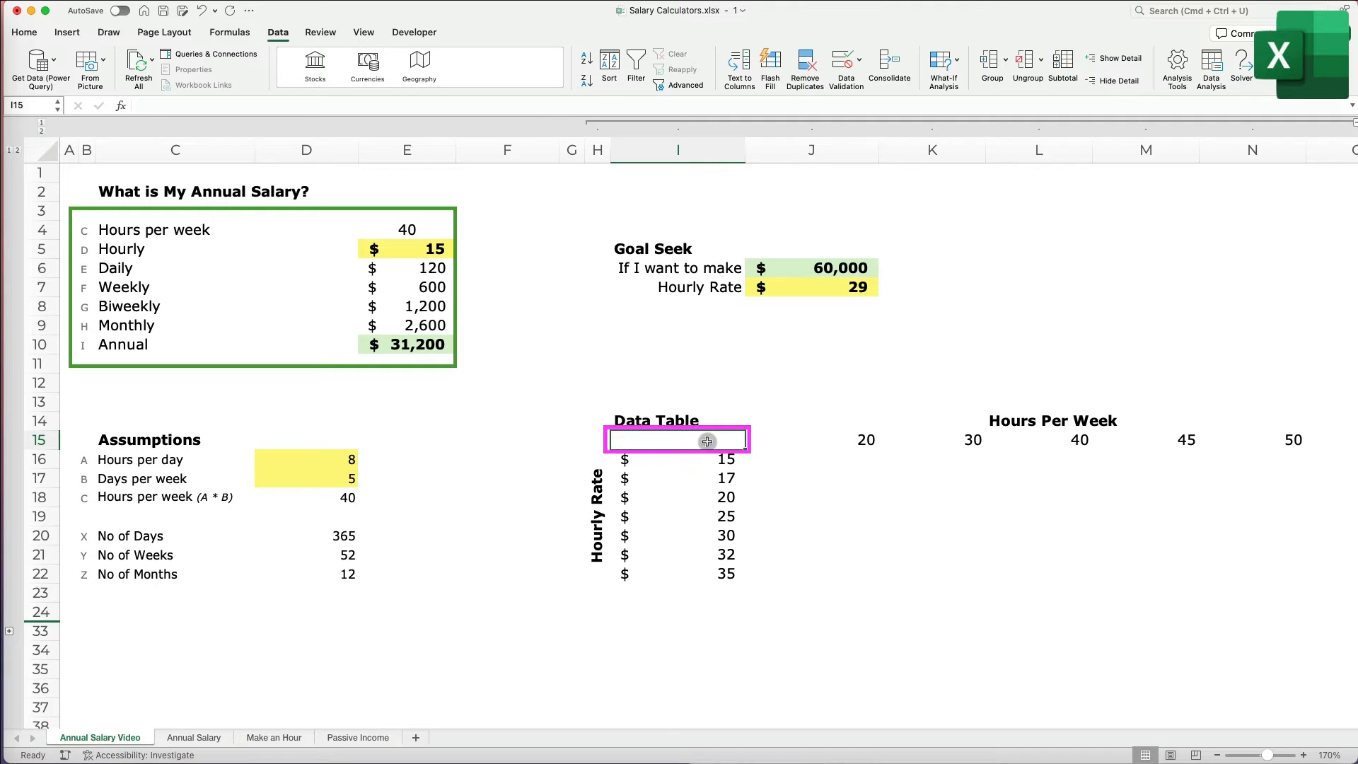
pyautogui.click(434, 344)
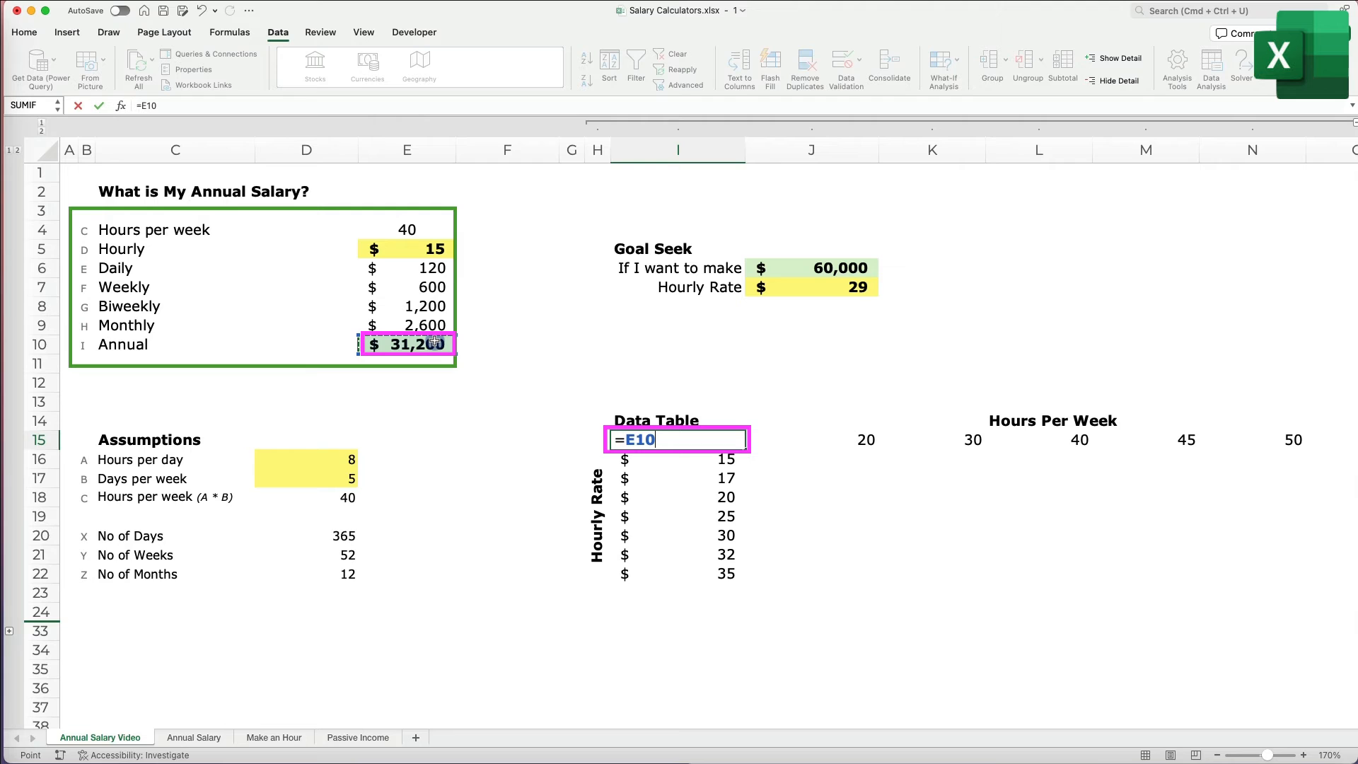
pyautogui.press('Return')
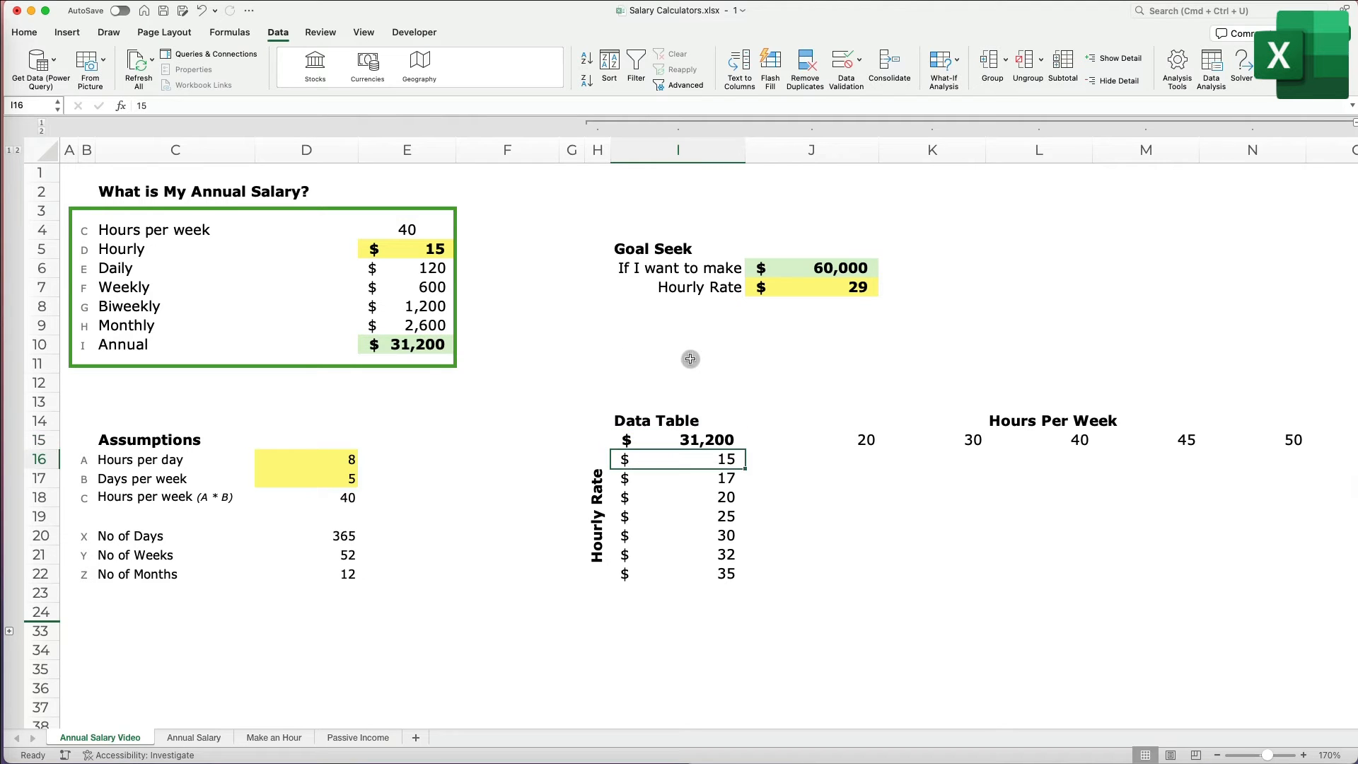
# Create a what-if data table over I15:N22 with row input cell $E$4 (hours per week) and column input cell $E$5 (hourly)
pyautogui.moveTo(719, 439); pyautogui.dragTo(1226, 571)
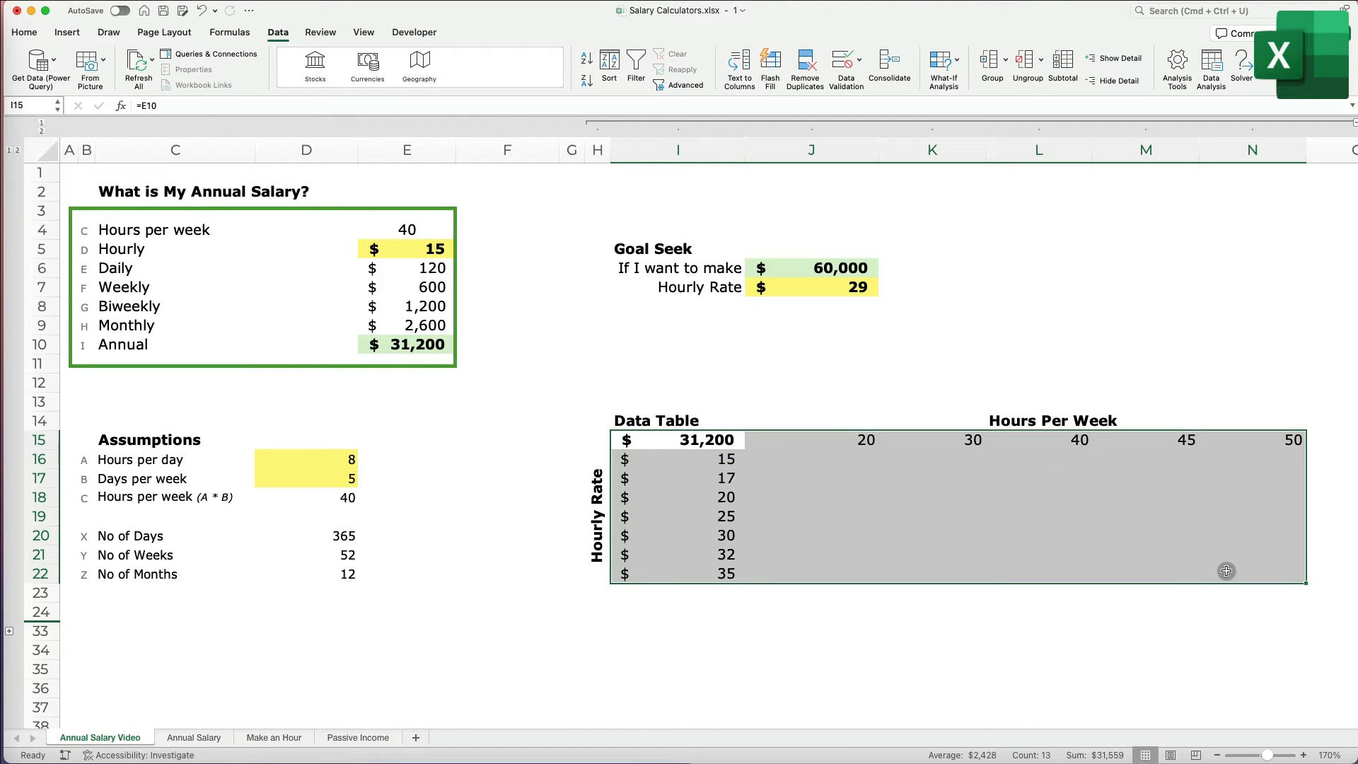
pyautogui.click(944, 62)
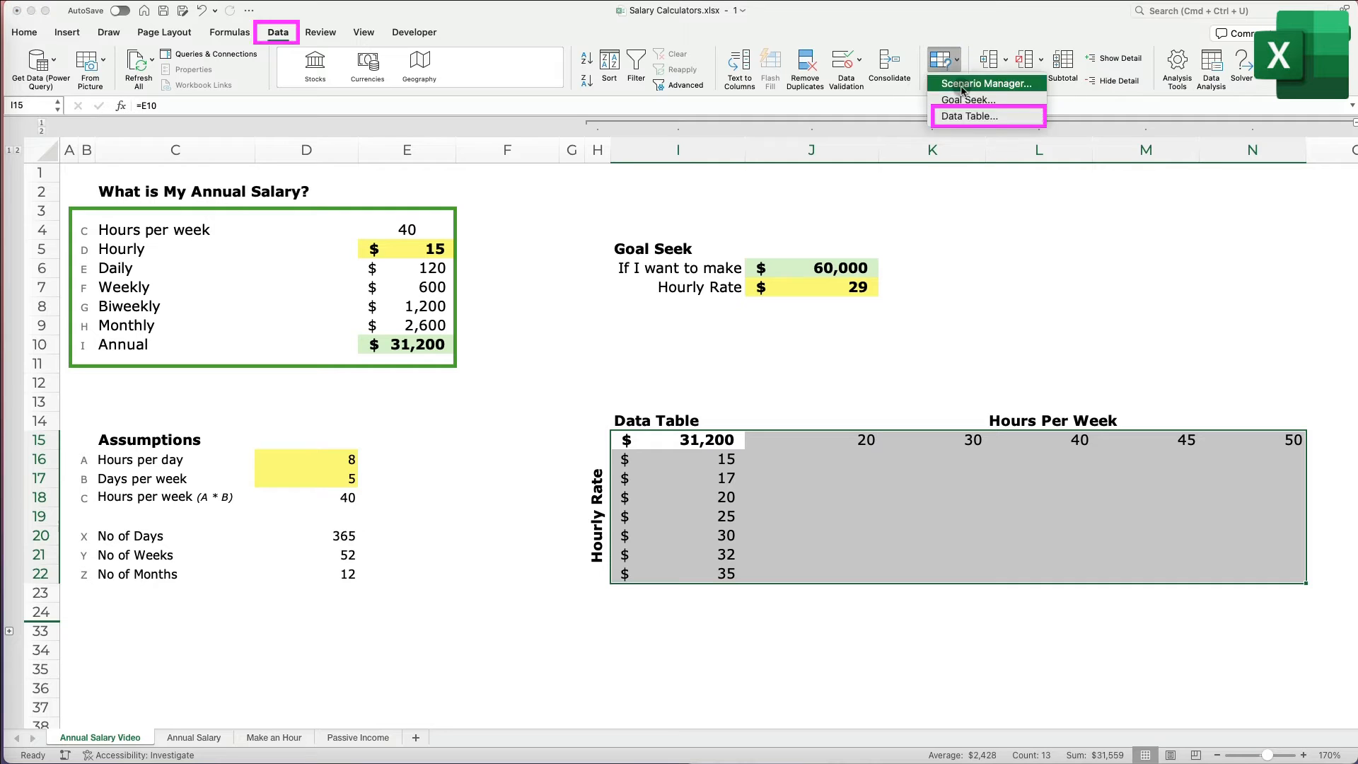
pyautogui.click(969, 117)
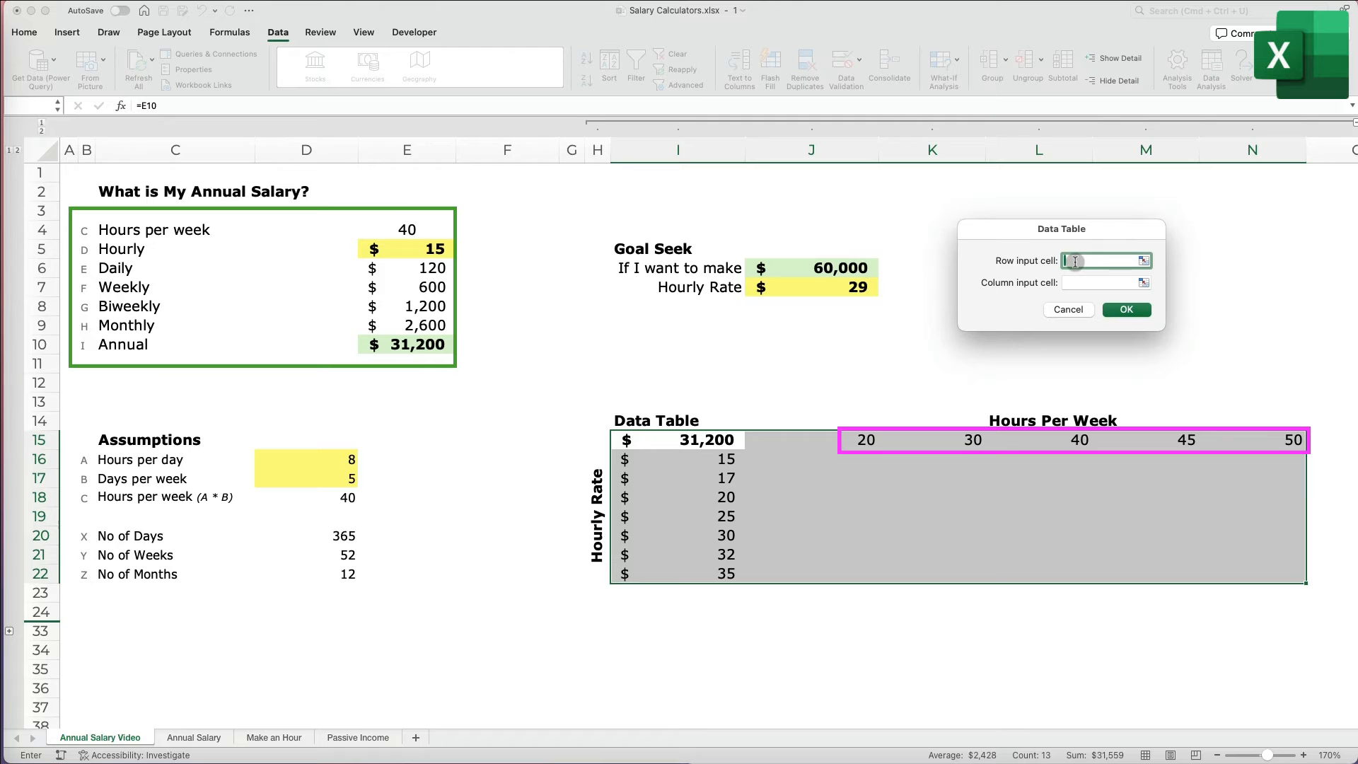
pyautogui.click(397, 229)
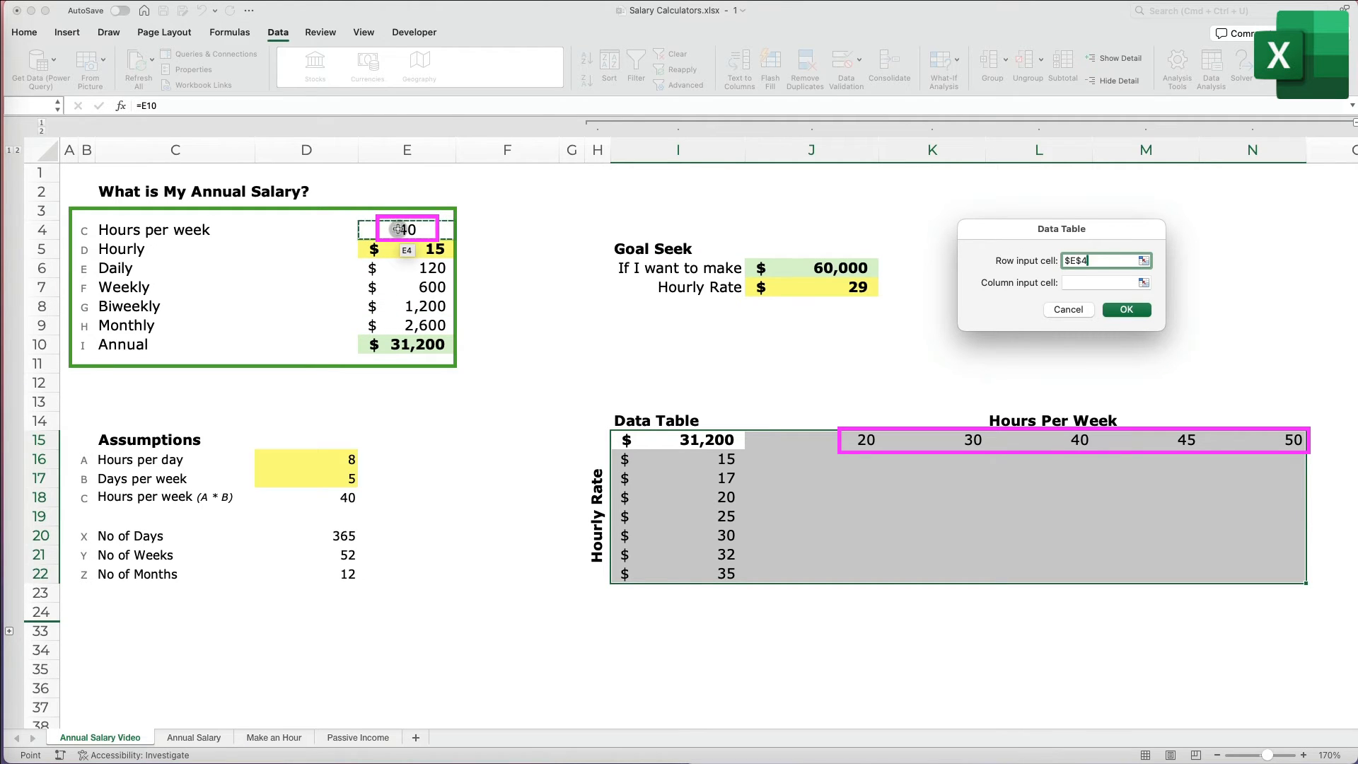
pyautogui.click(1075, 283)
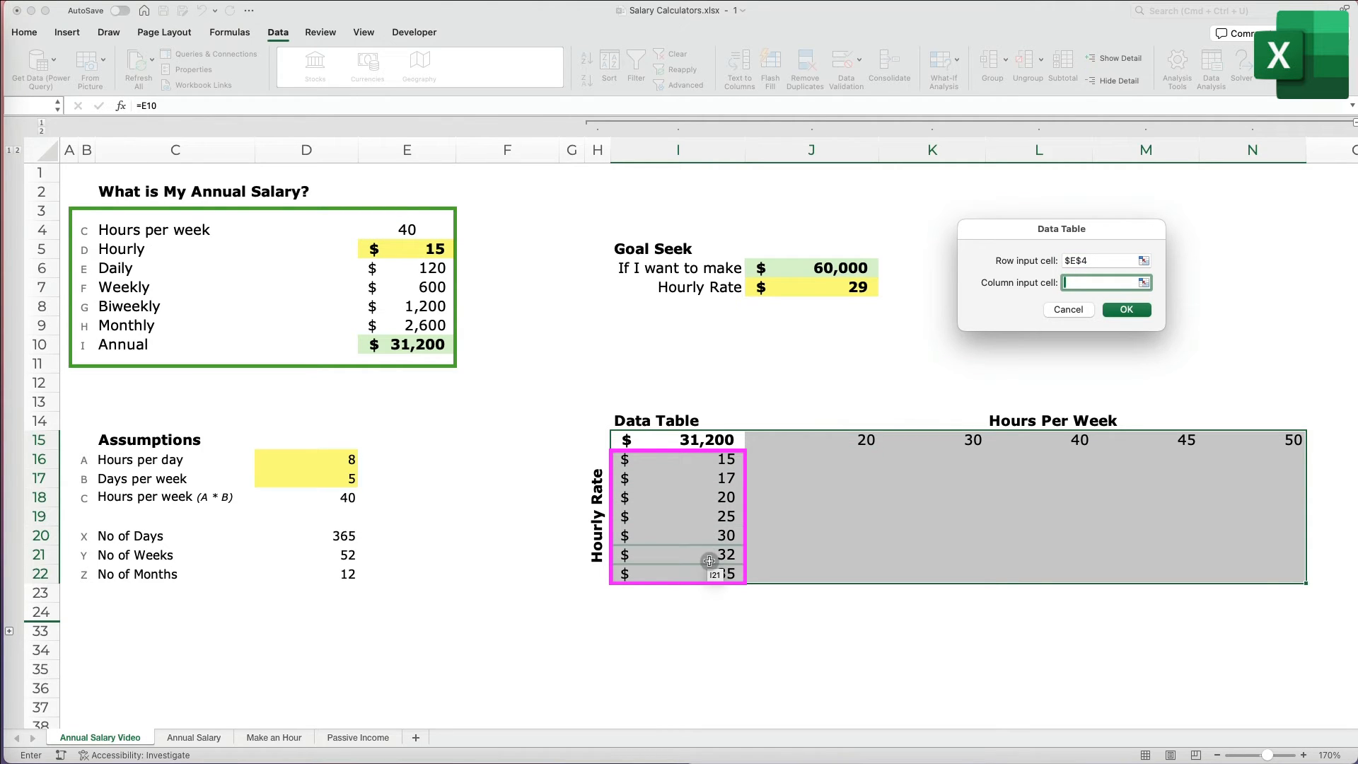
pyautogui.click(429, 251)
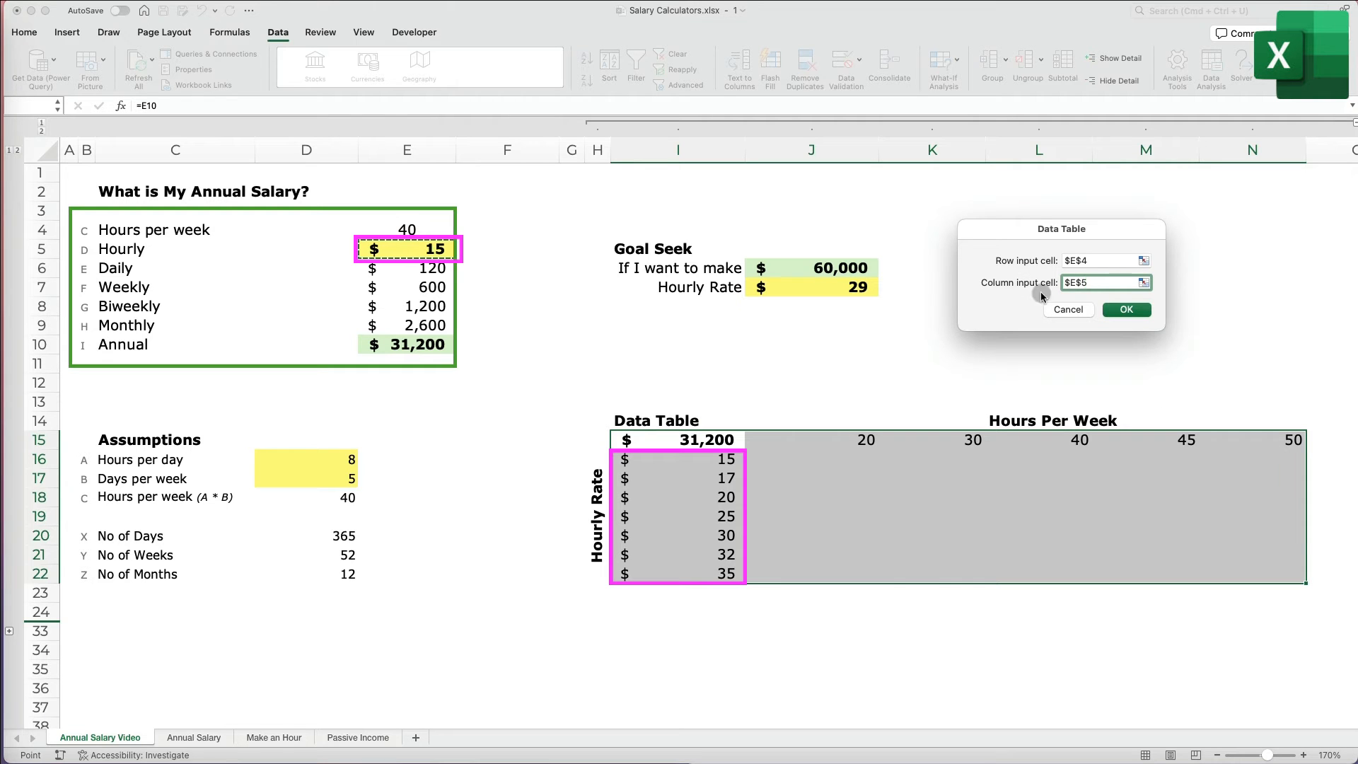
pyautogui.click(1131, 307)
pyautogui.click(1228, 639)
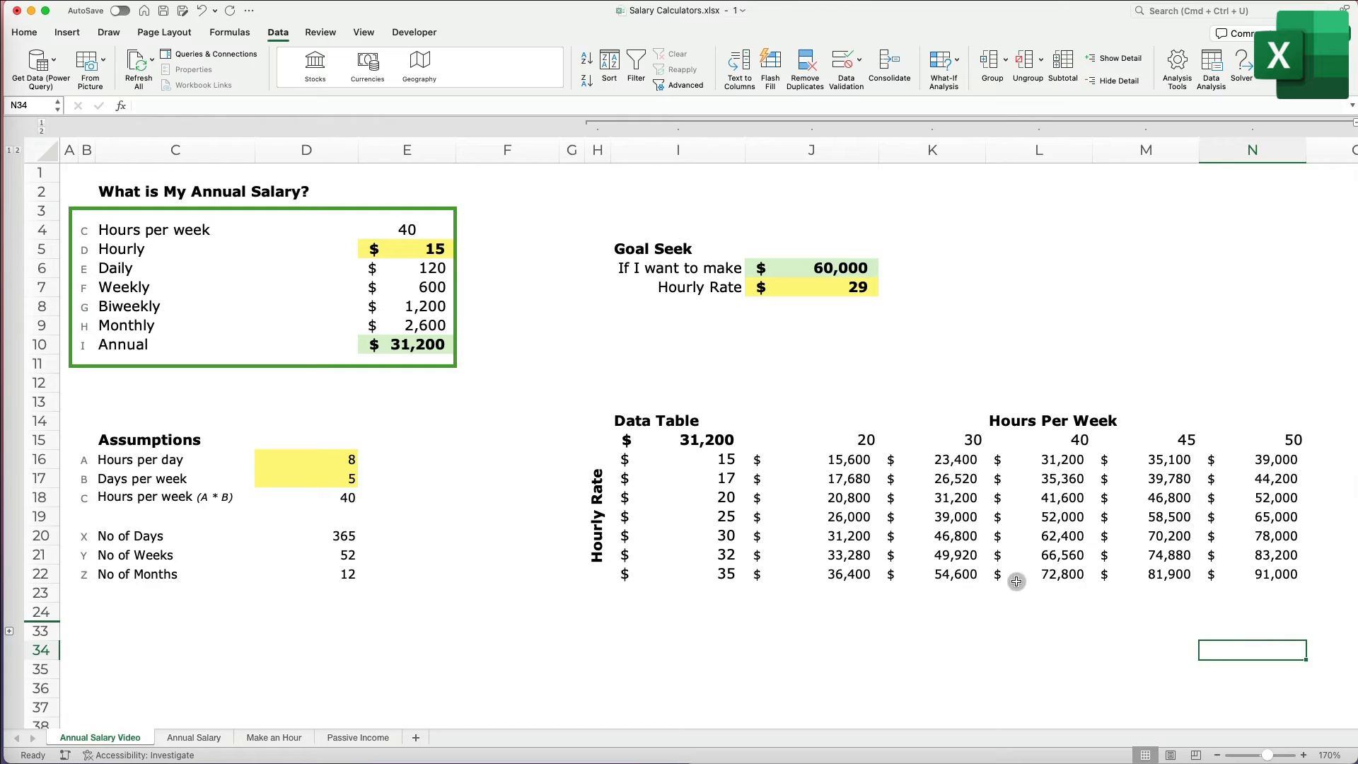
pyautogui.click(1077, 440)
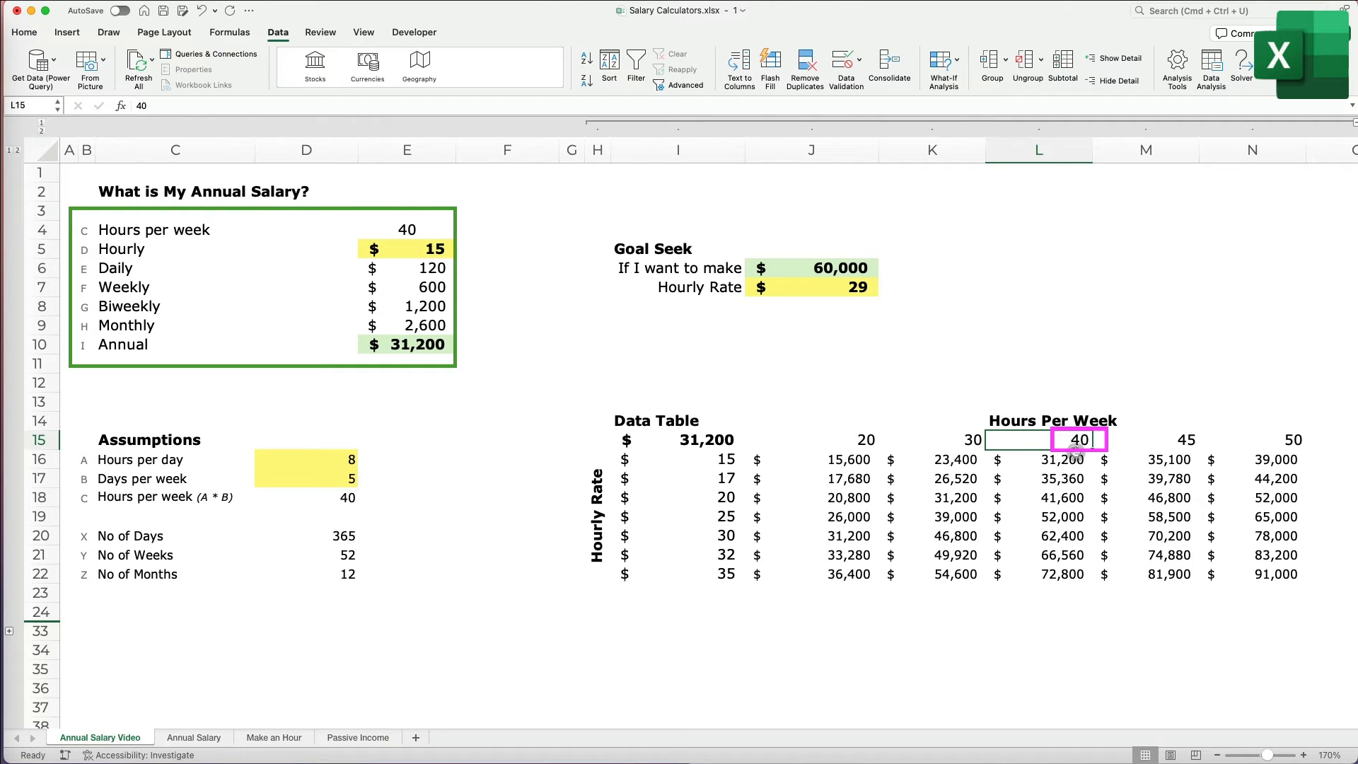
pyautogui.click(1071, 536)
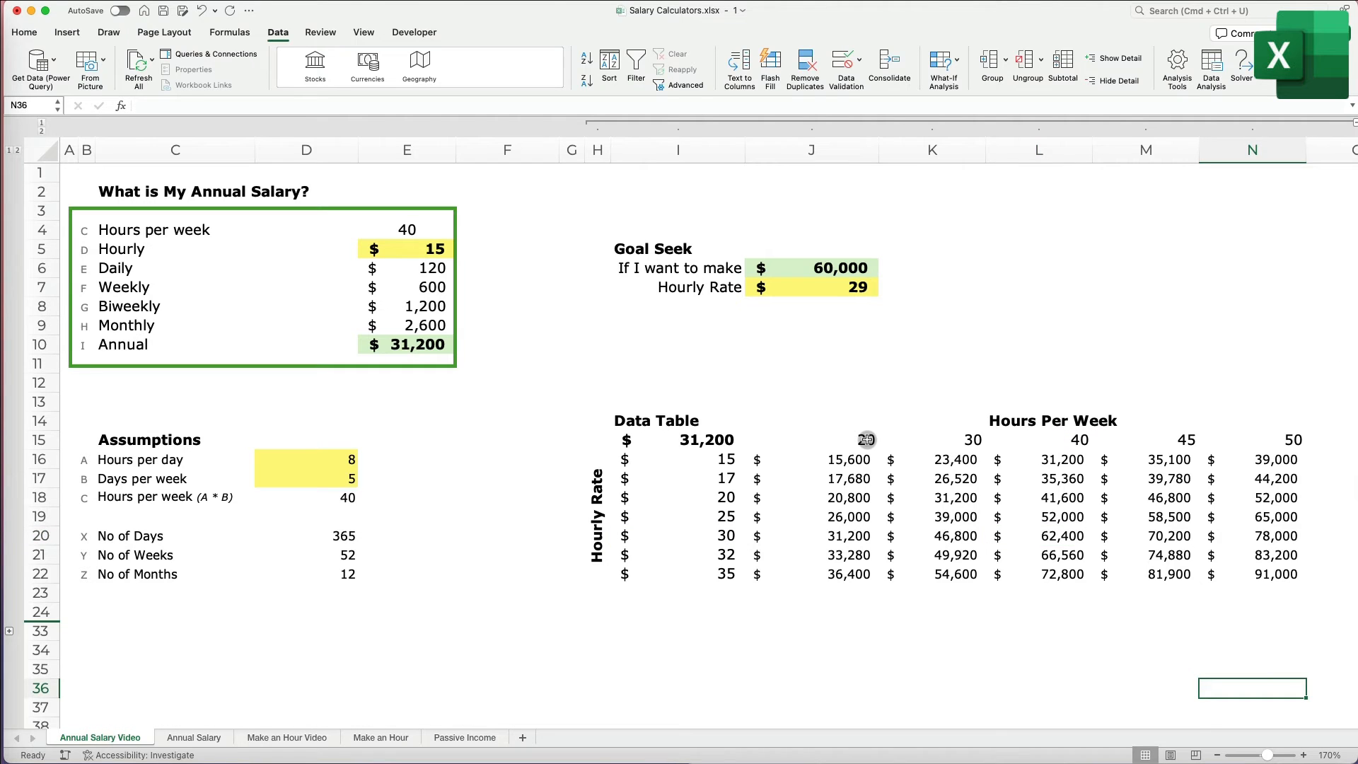
# Set the data table's first hours per week heading in J15 to 60 and its first hourly rate in I16 to 40
pyautogui.click(868, 440)
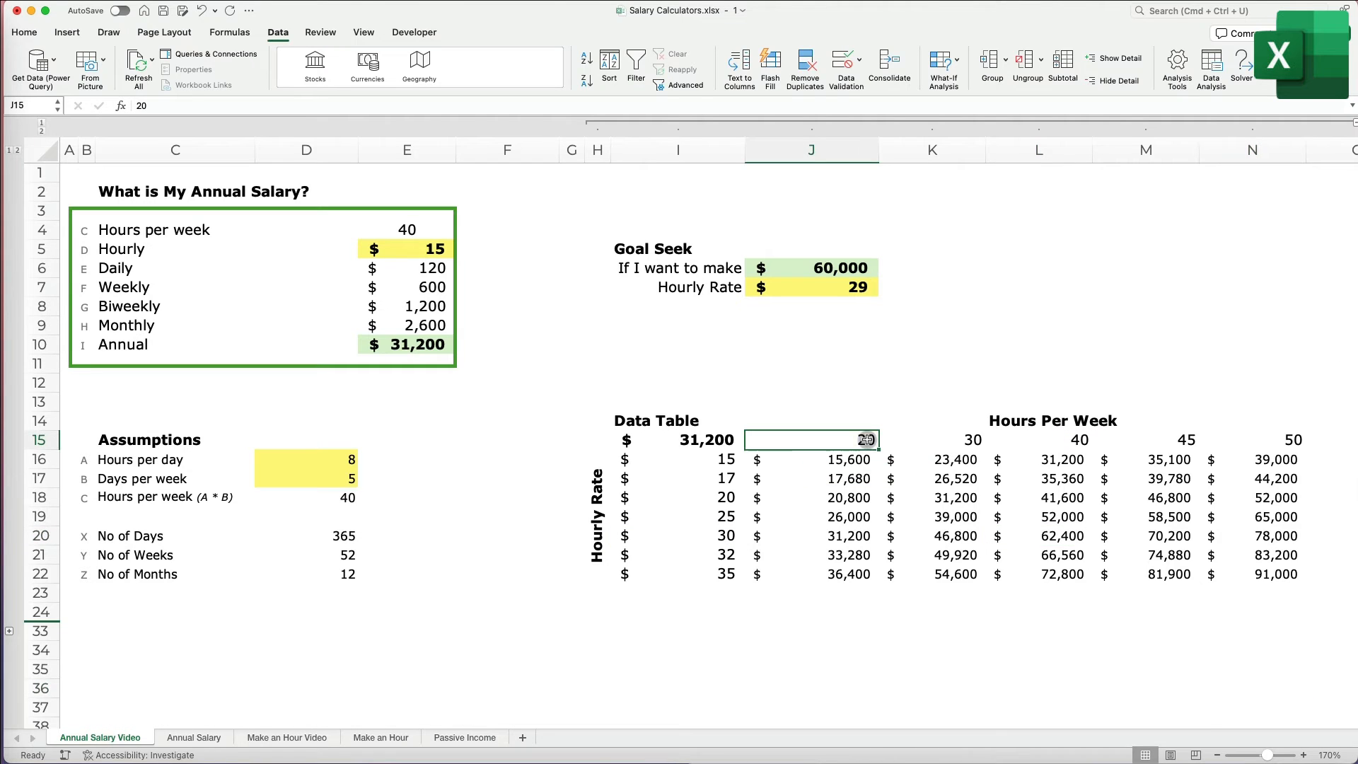
pyautogui.write('60')
pyautogui.press('Return')
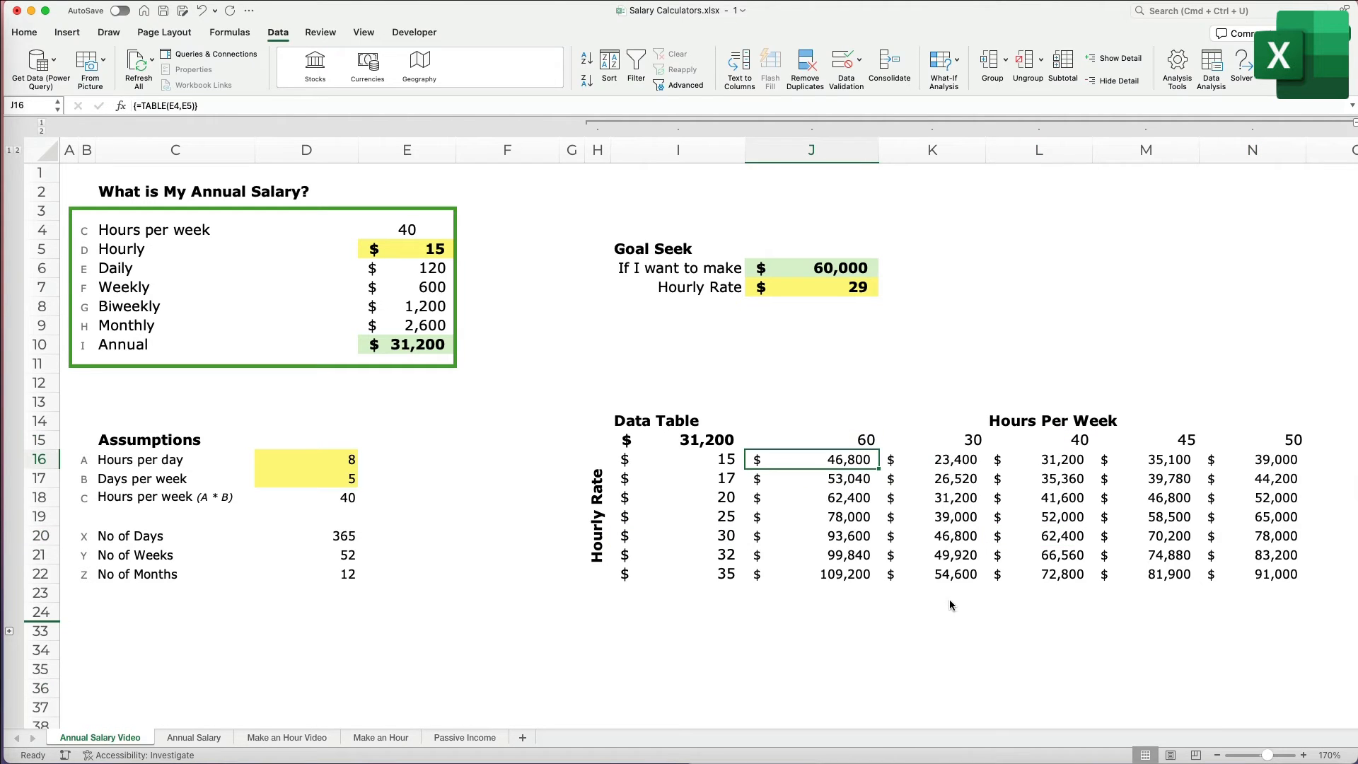
pyautogui.click(722, 462)
pyautogui.write('40')
pyautogui.press('Return')
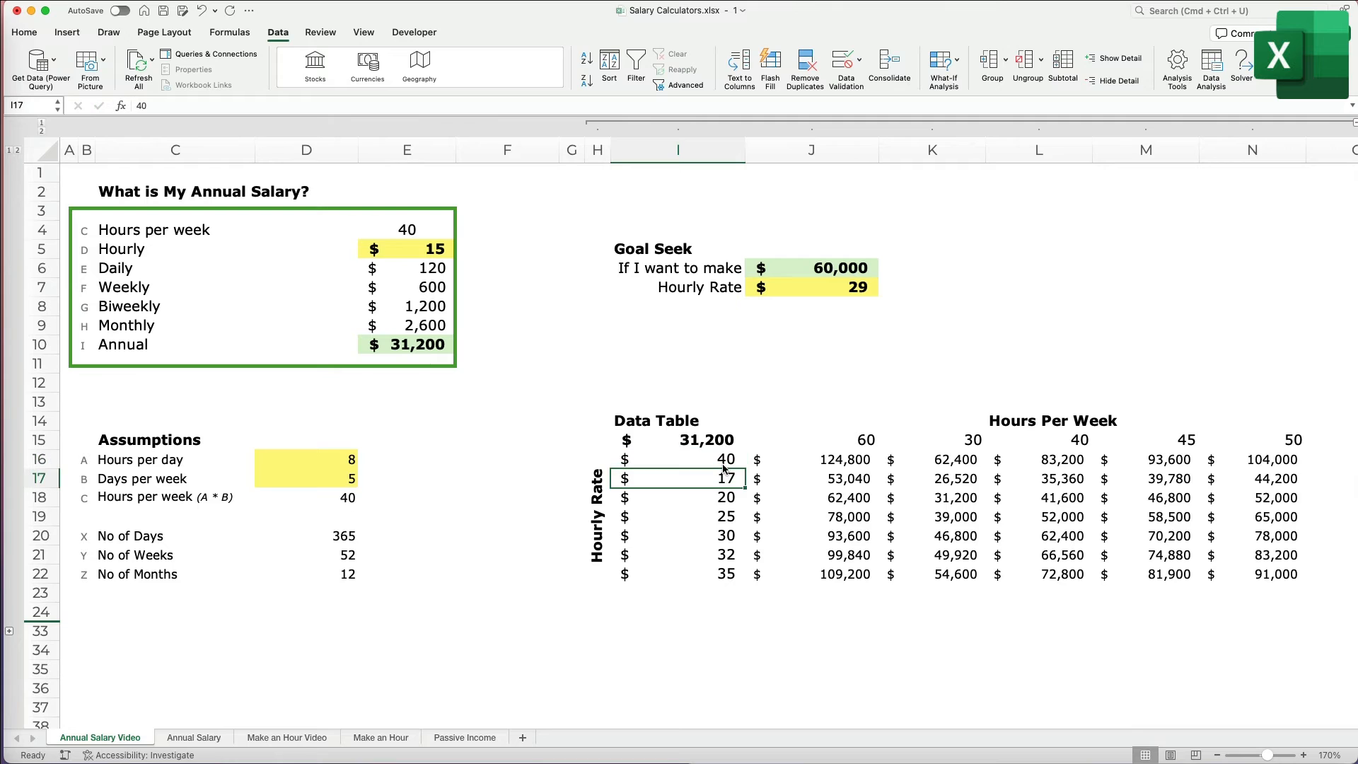
pyautogui.click(722, 466)
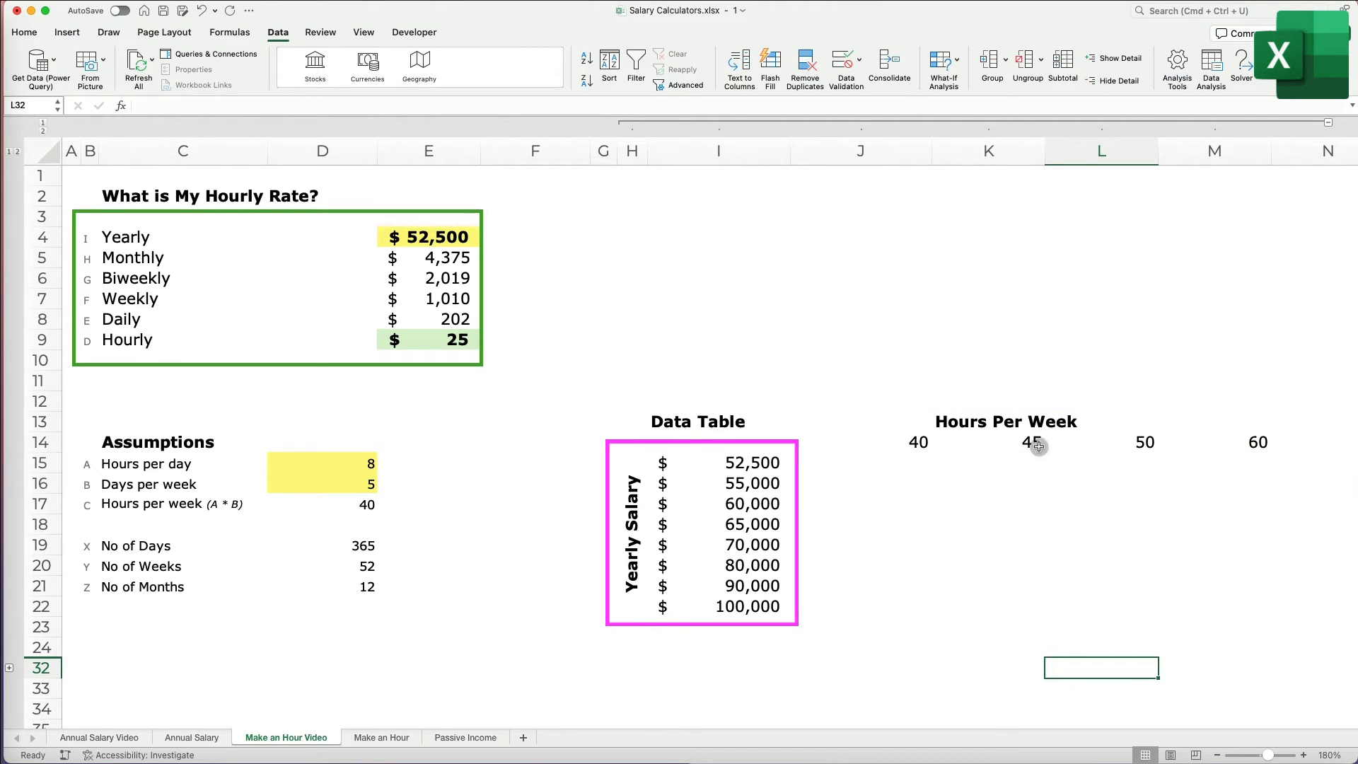
# On the Make an Hour Video sheet, link the data table's corner cell I14 to the Hourly rate with =E9
pyautogui.click(759, 440)
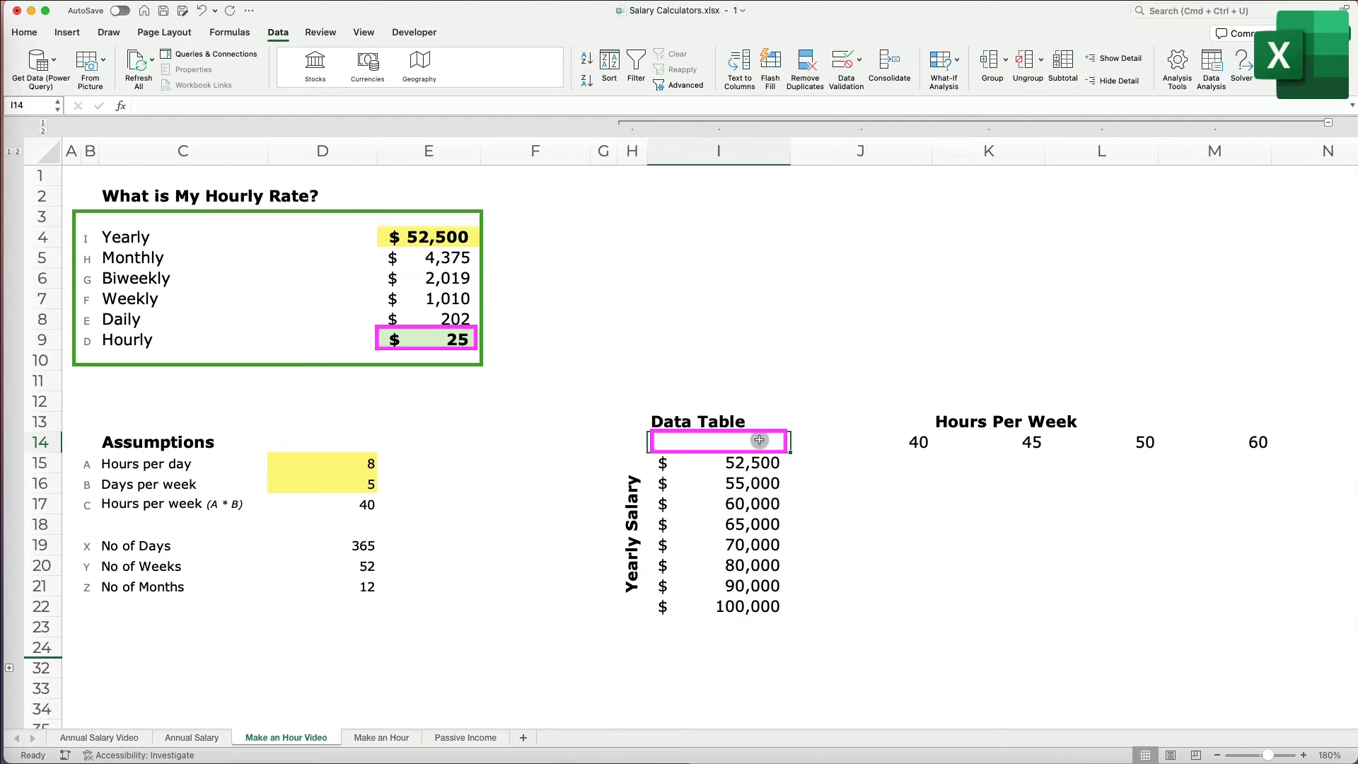
pyautogui.write('=')
pyautogui.click(434, 339)
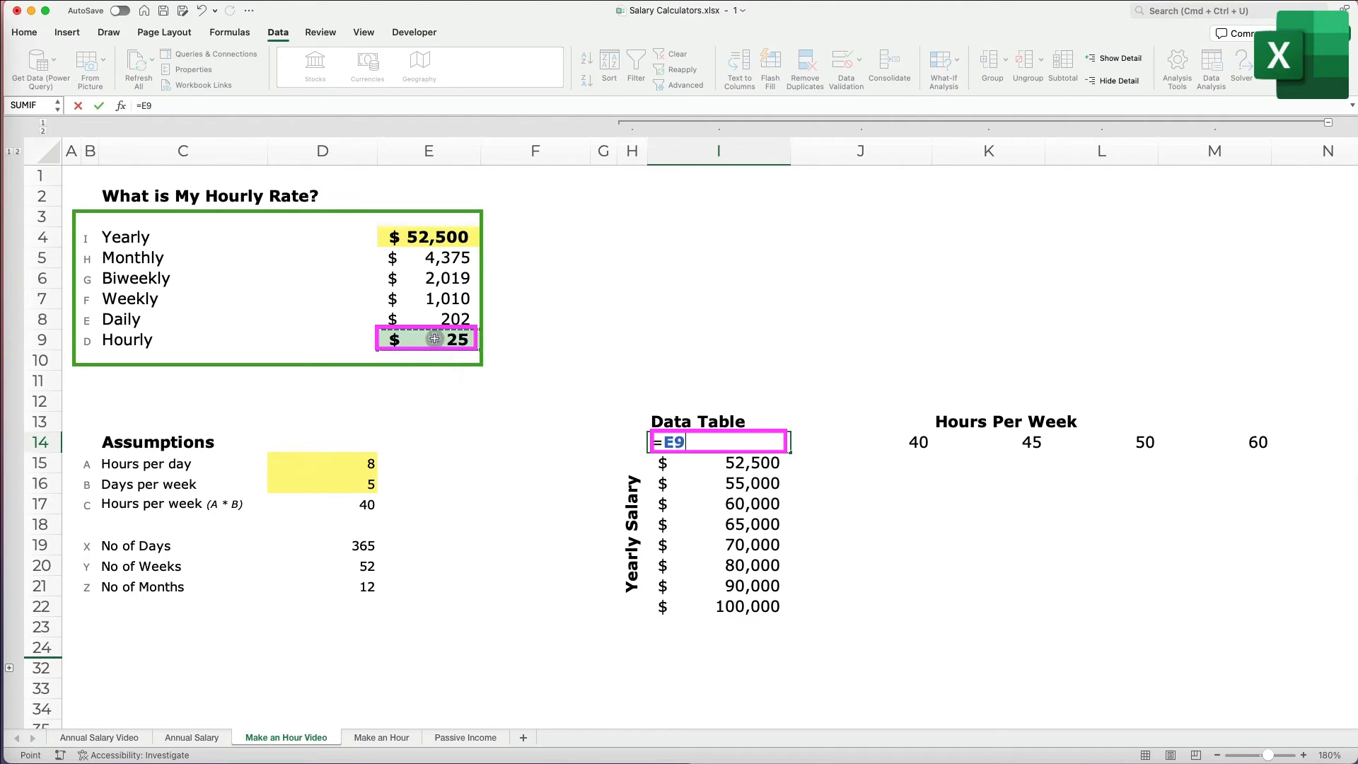
pyautogui.press('Return')
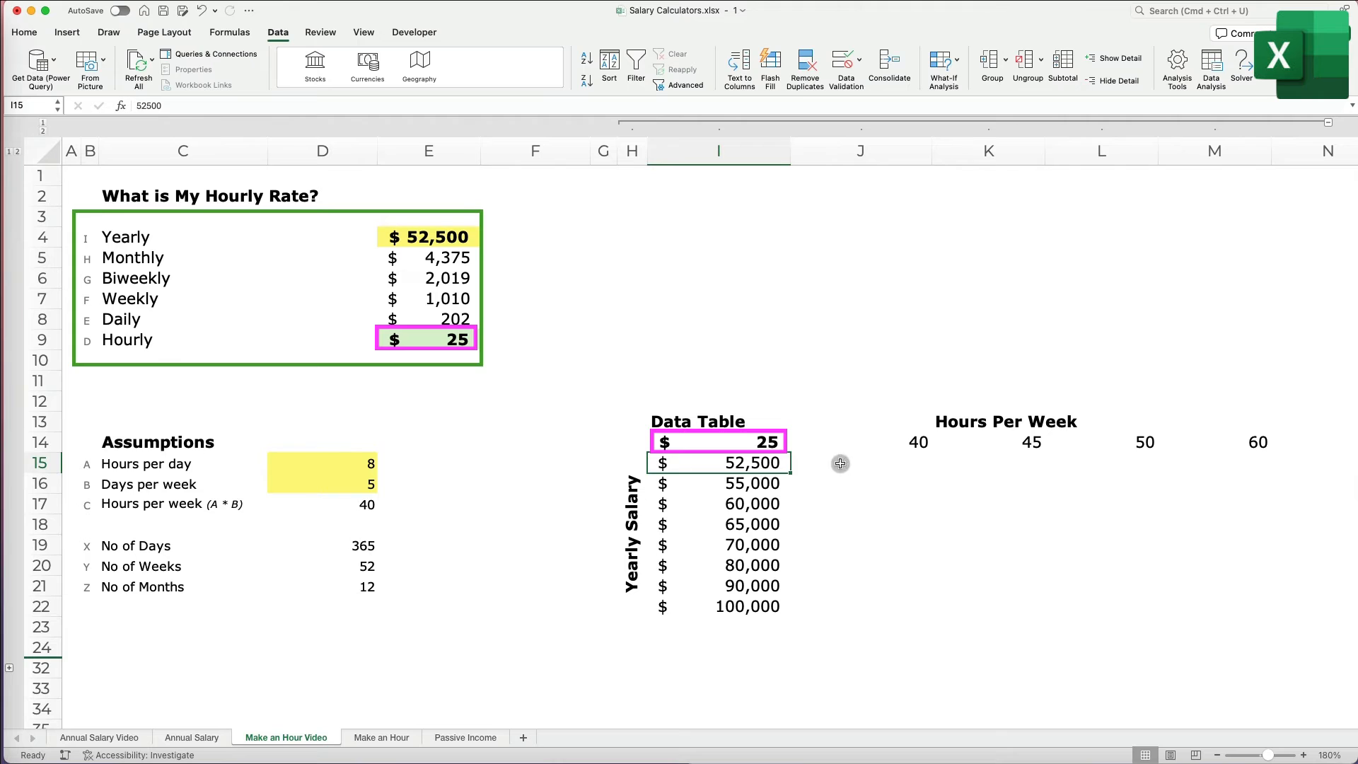
# Create a what-if data table over I14:M22 with row input cell $D$17 (hours per week) and column input cell $E$4 (yearly)
pyautogui.click(764, 442)
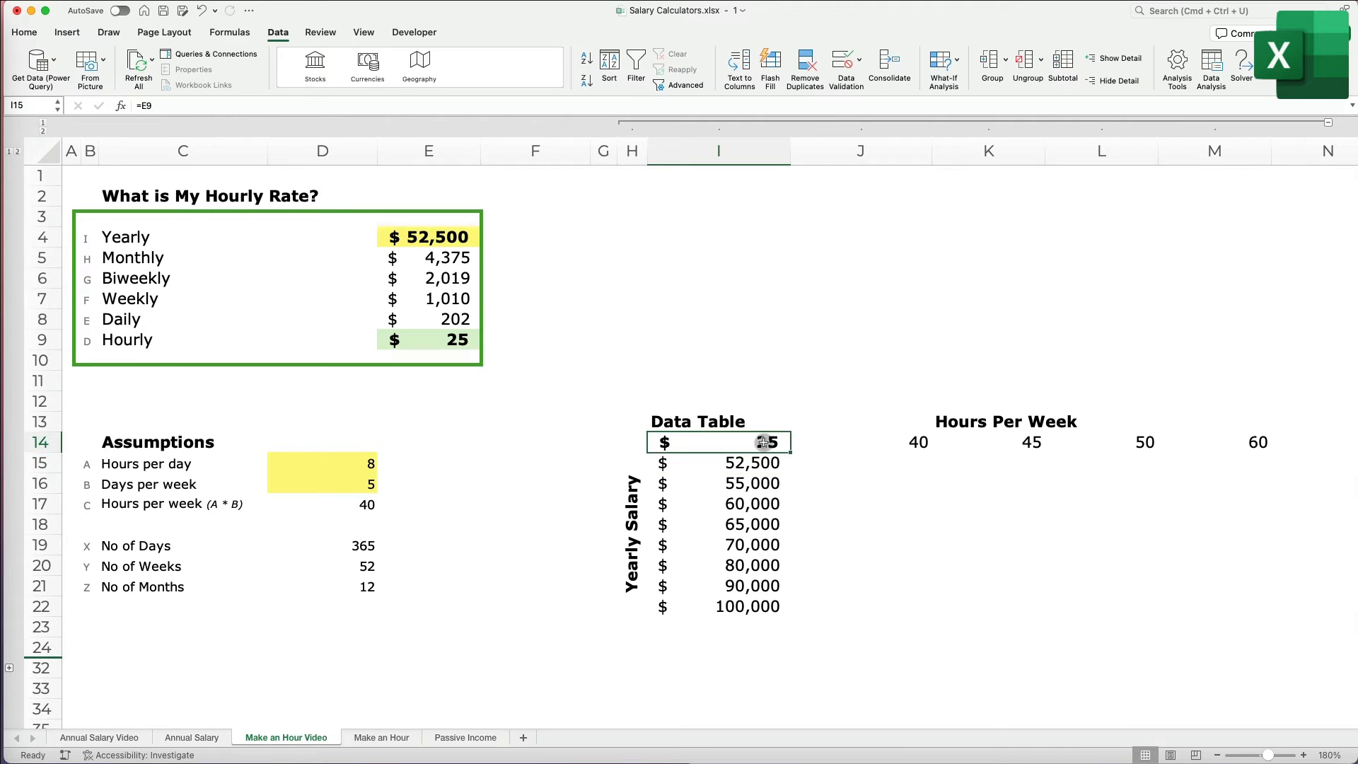
pyautogui.moveTo(764, 442); pyautogui.dragTo(1203, 598)
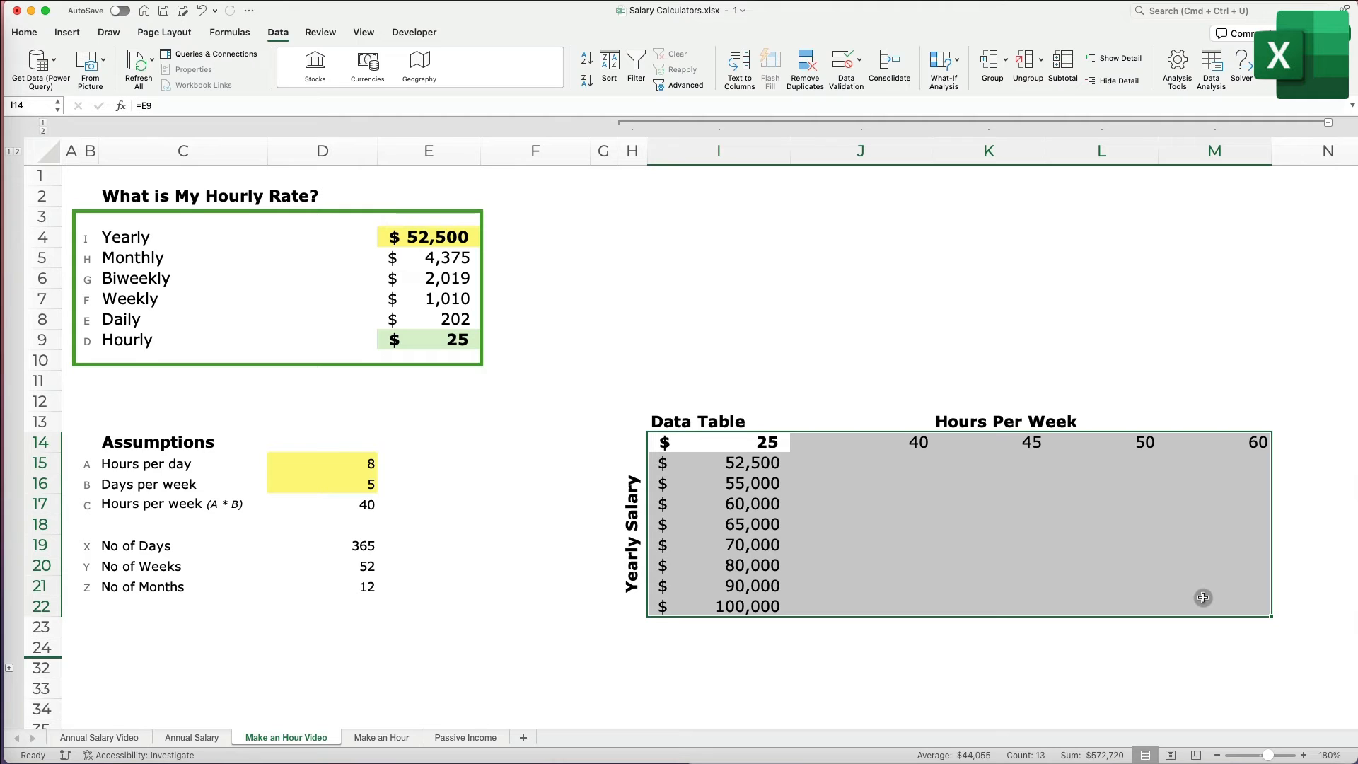
pyautogui.click(944, 63)
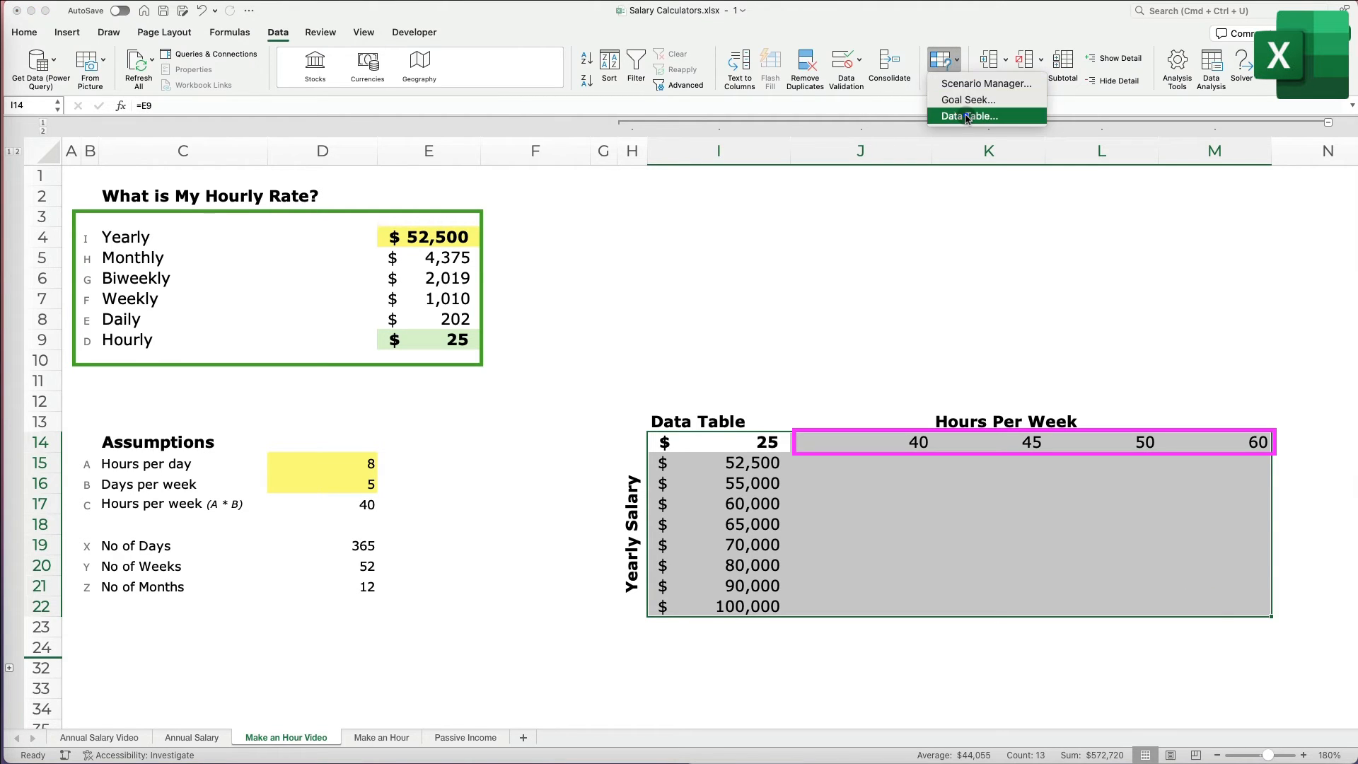
pyautogui.click(967, 117)
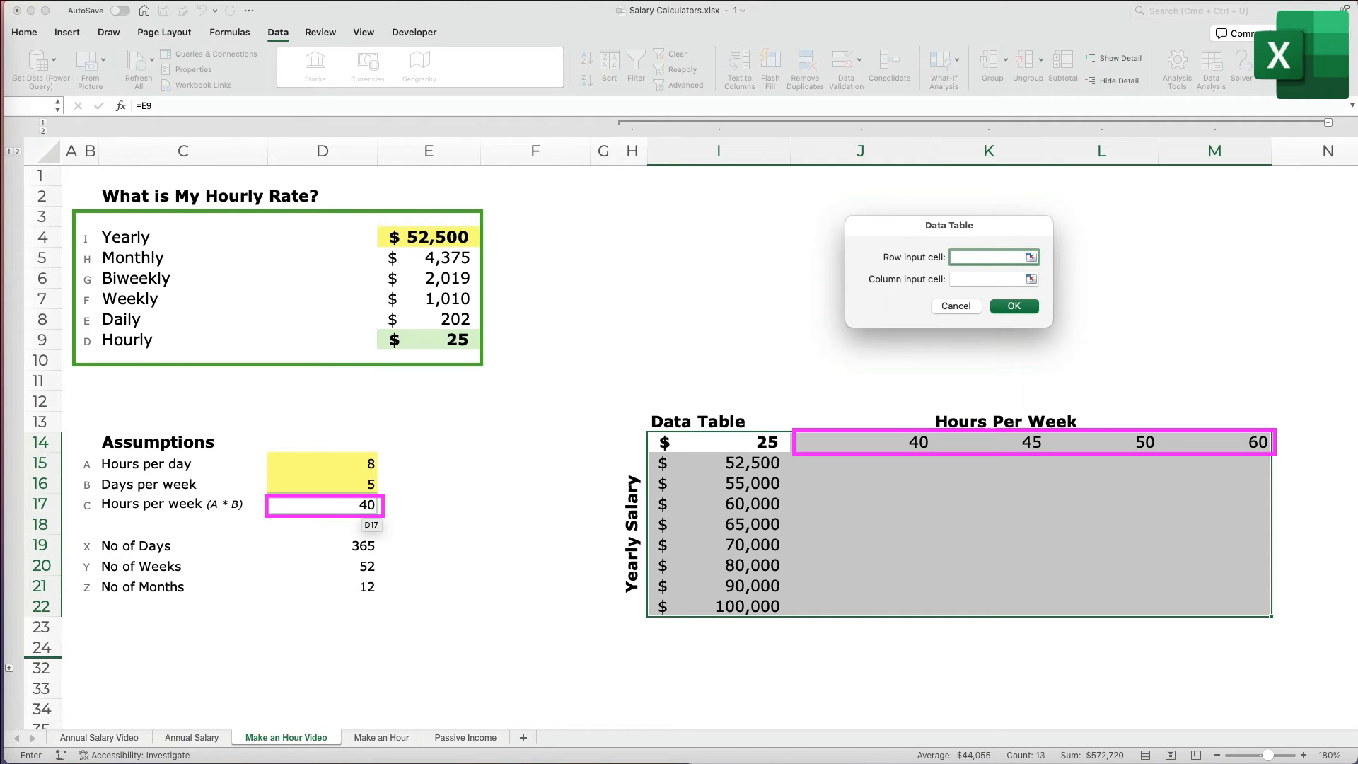
pyautogui.click(366, 504)
pyautogui.click(961, 278)
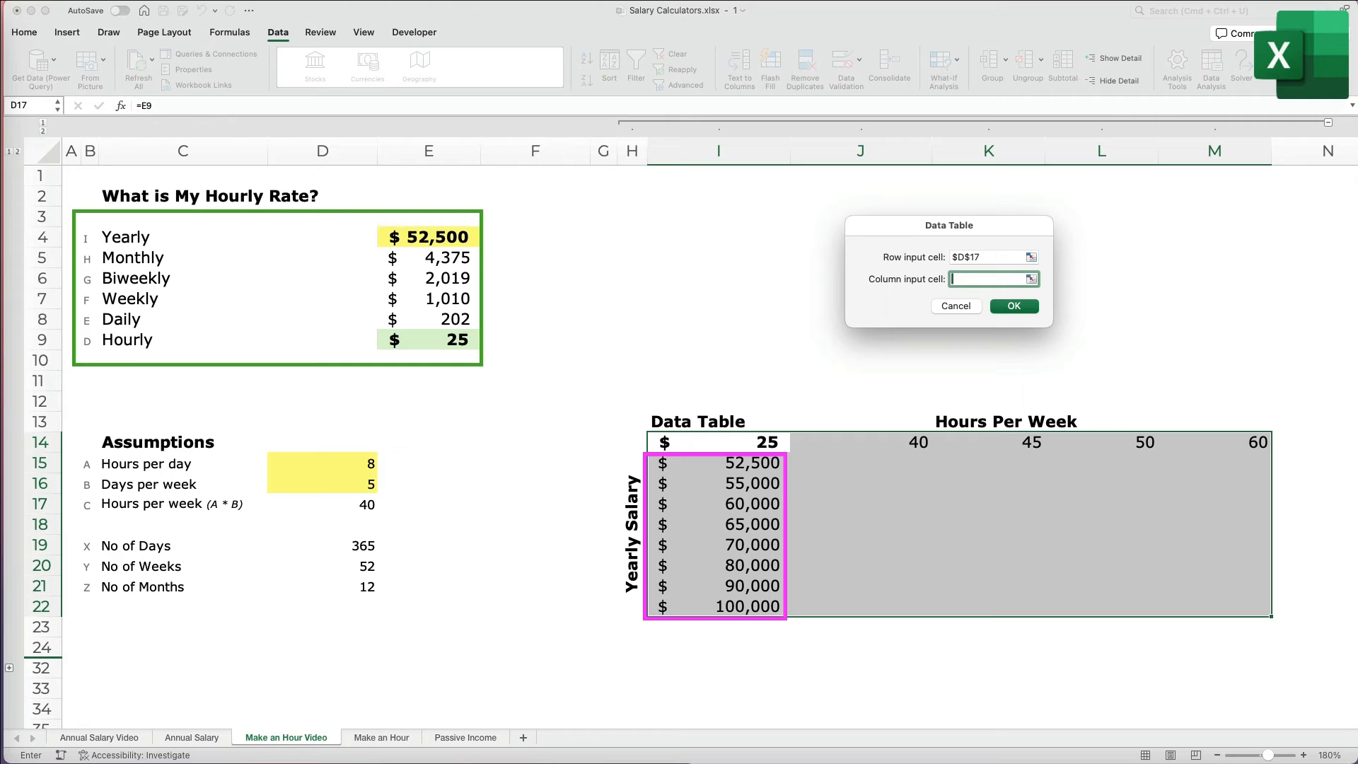
pyautogui.click(456, 238)
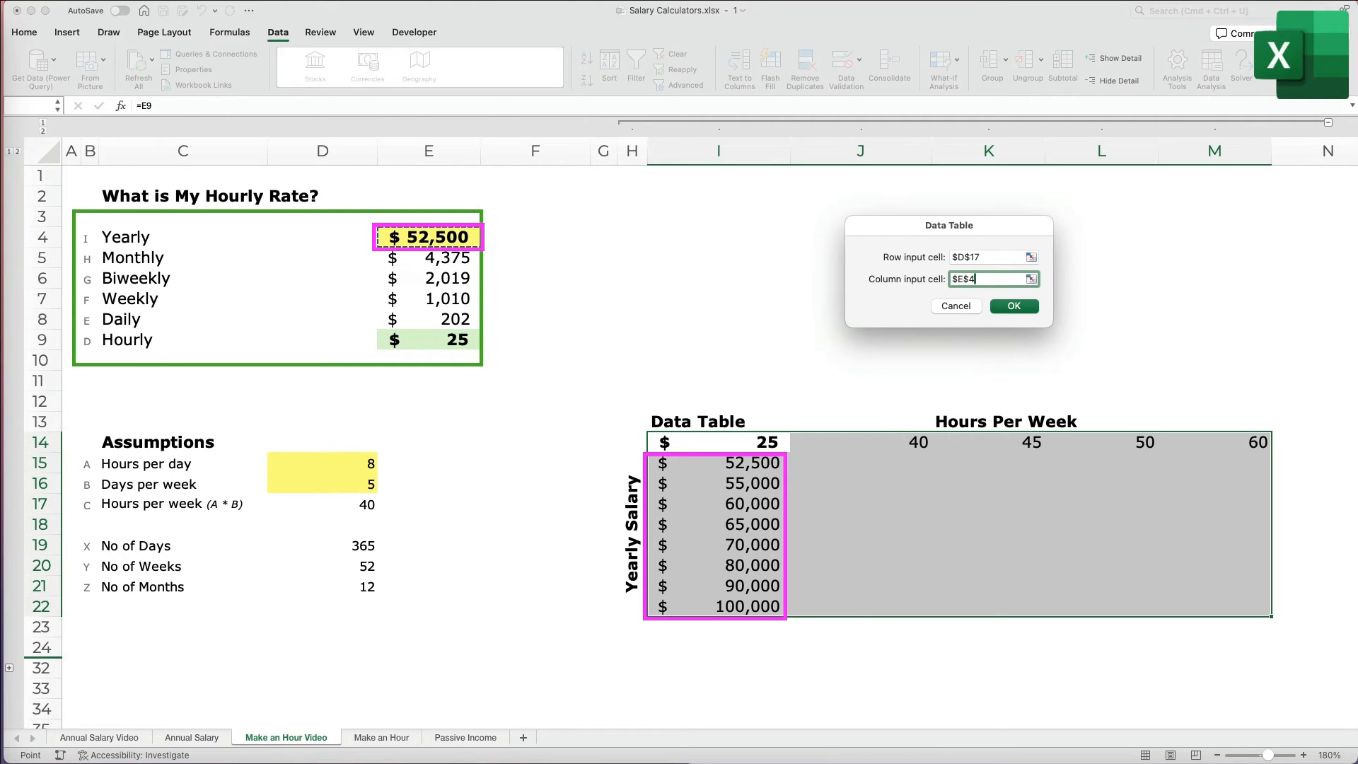
pyautogui.click(1025, 301)
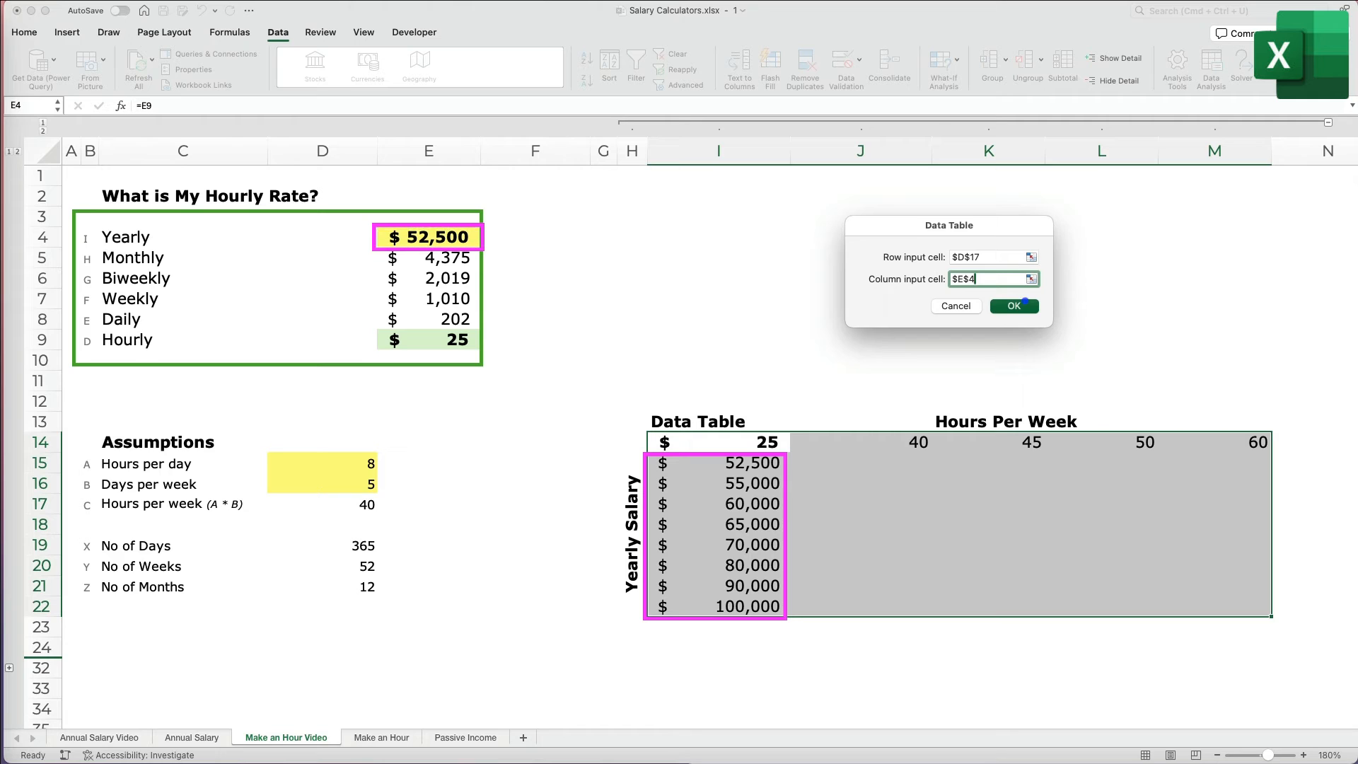
pyautogui.click(1101, 299)
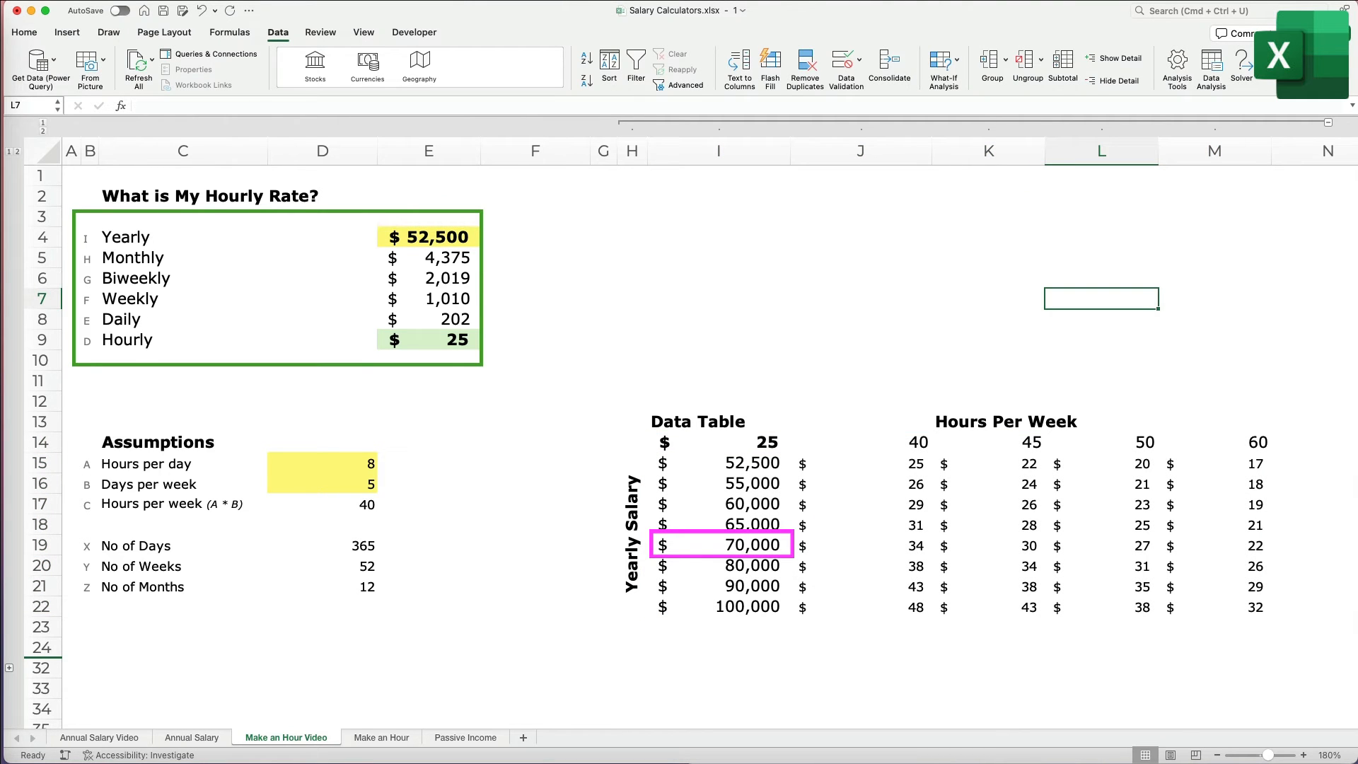
pyautogui.click(764, 545)
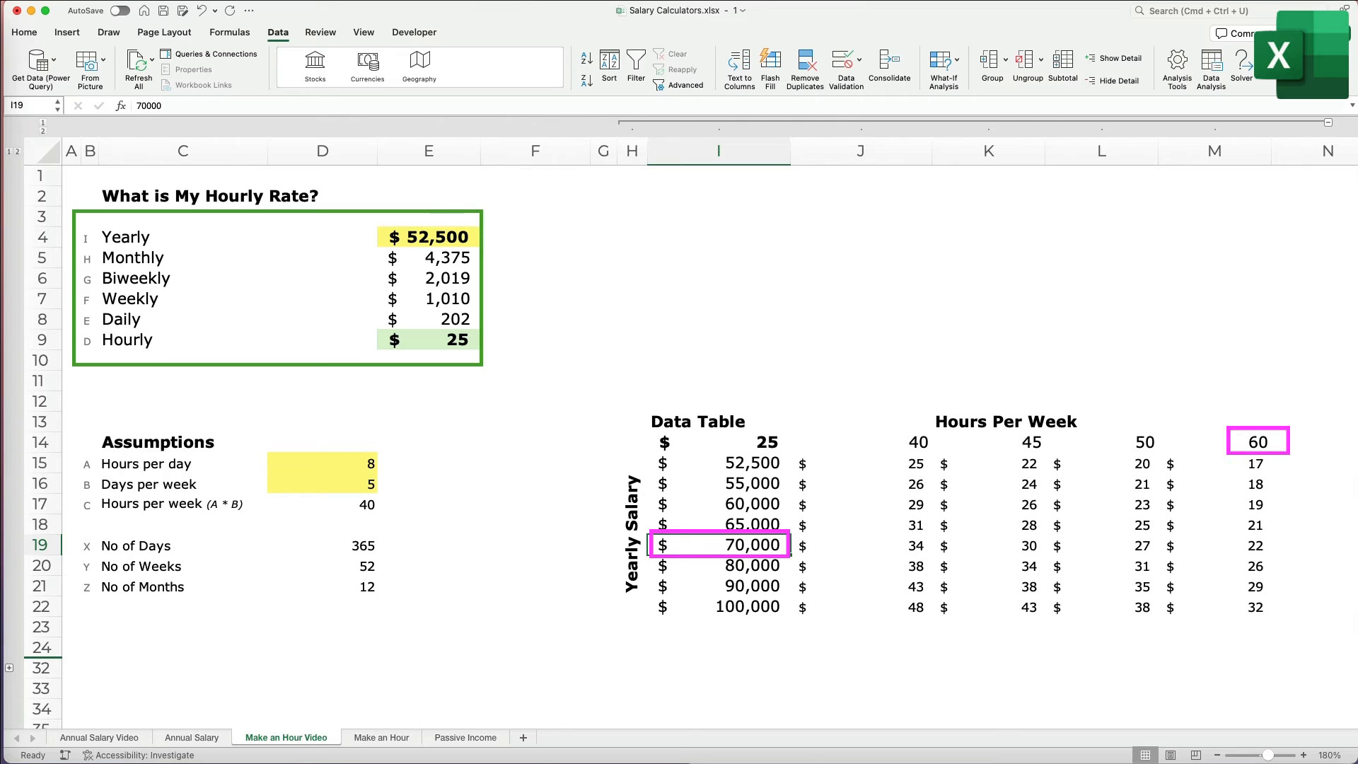
pyautogui.click(1215, 545)
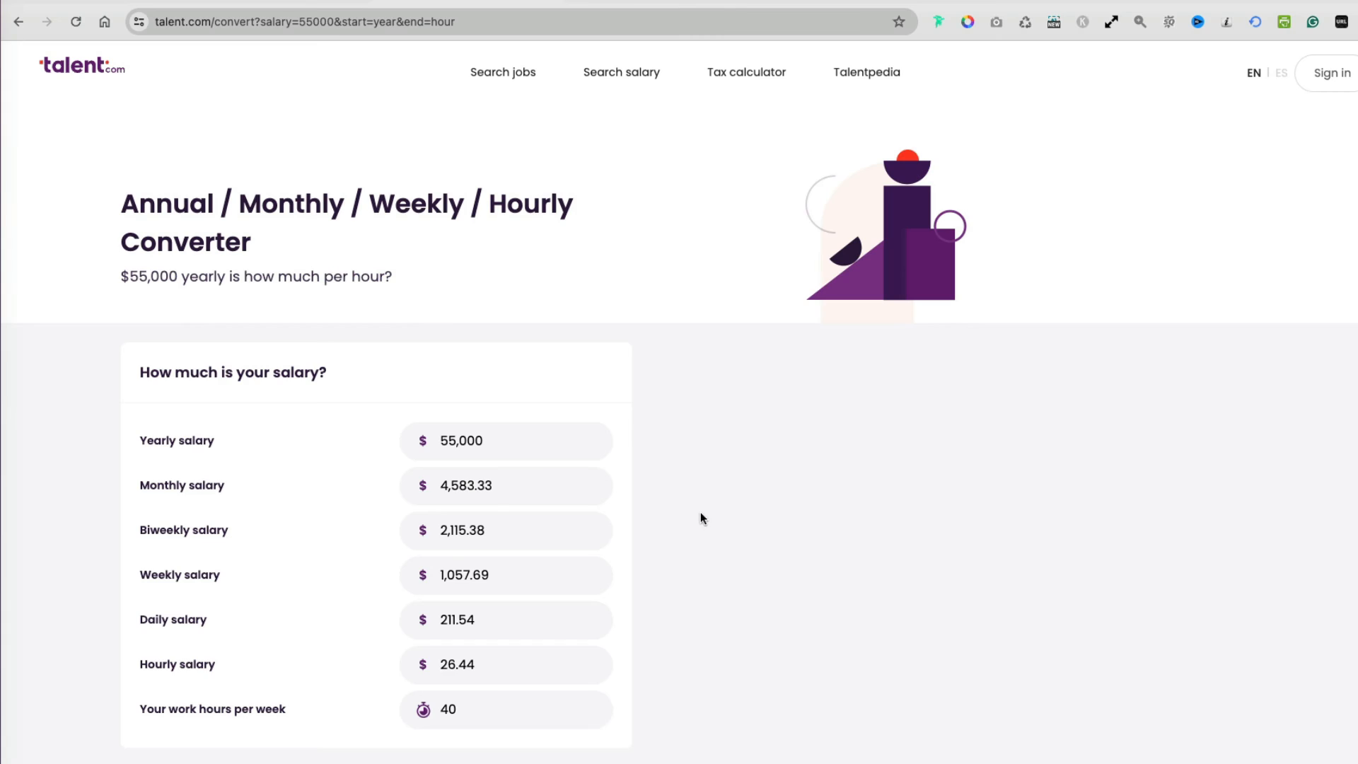
# Switch to the talent.com salary converter, try an hourly salary of 15, and try yearly salaries of 60000 and 50000
pyautogui.click(535, 664)
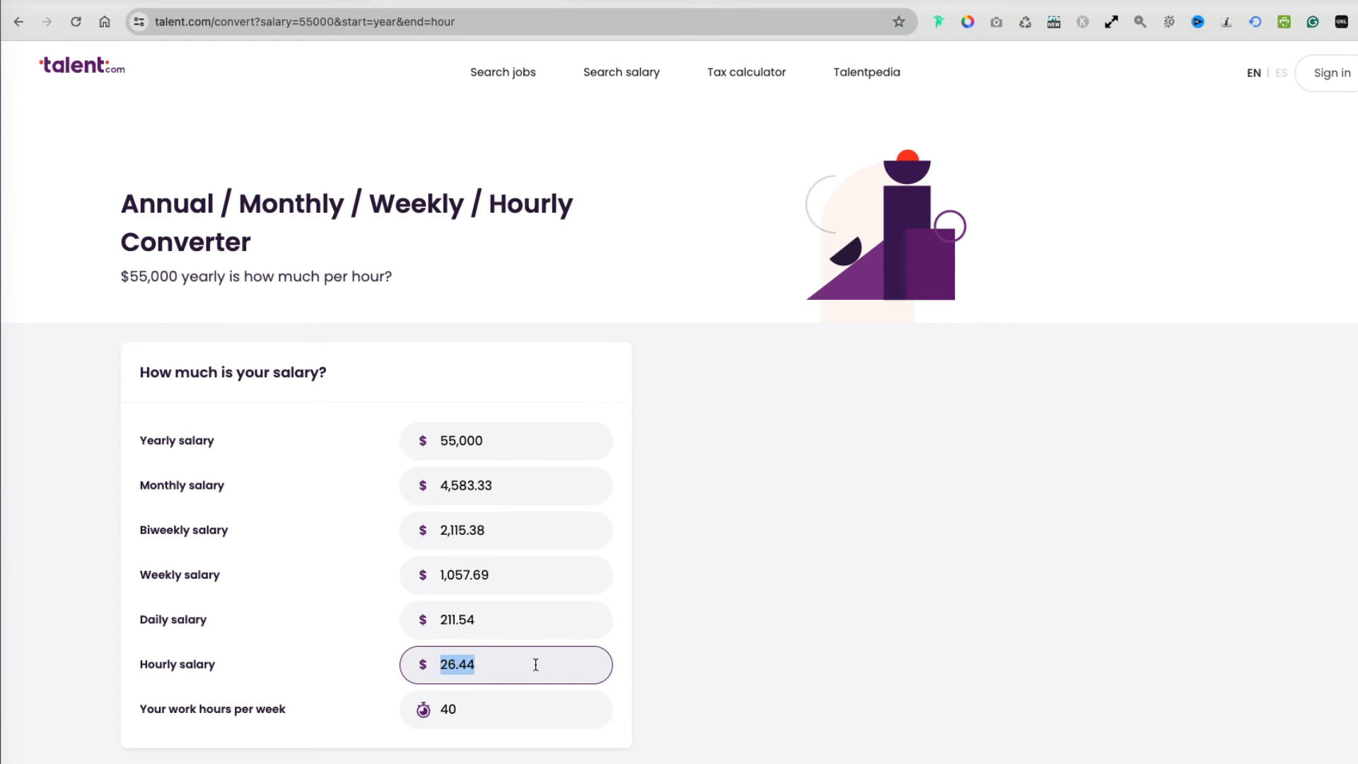
pyautogui.write('15')
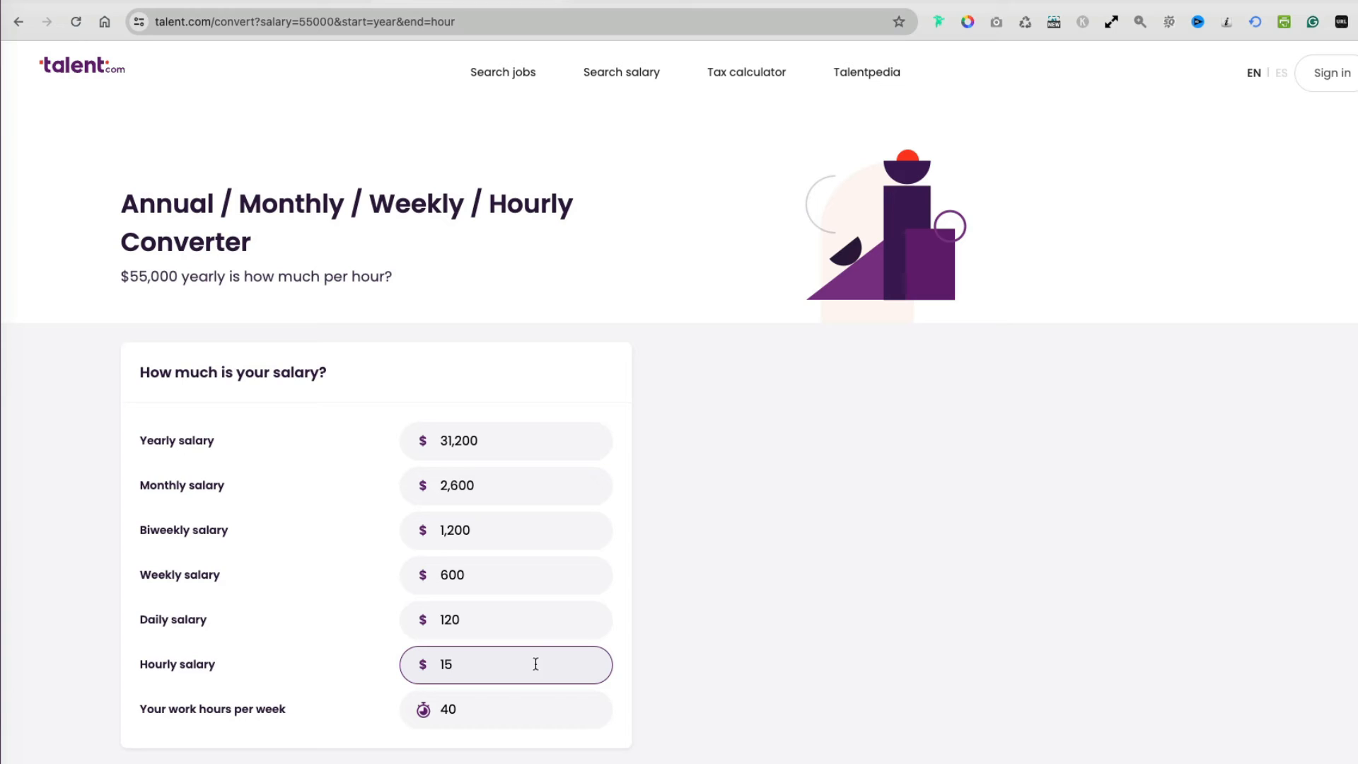
pyautogui.click(562, 445)
pyautogui.write('60000')
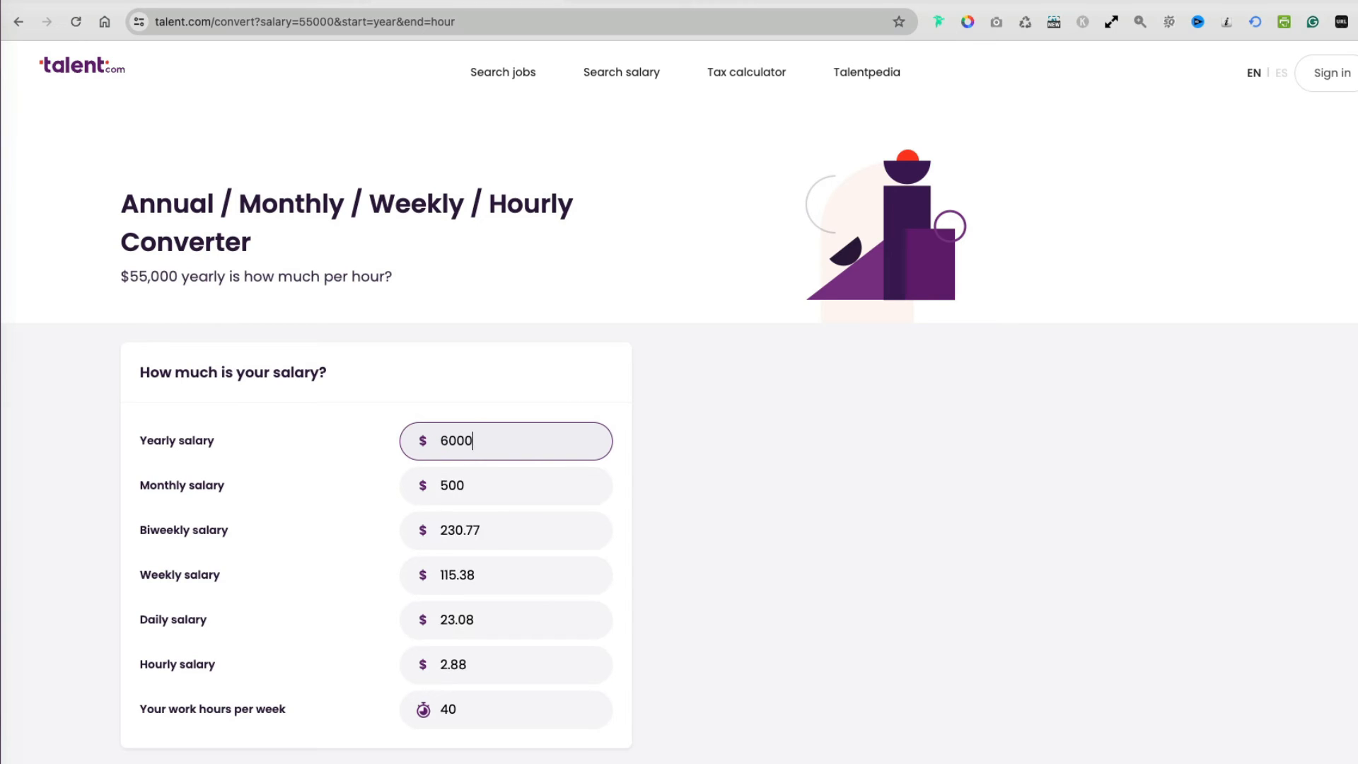
pyautogui.doubleClick(558, 445)
pyautogui.write('50000')
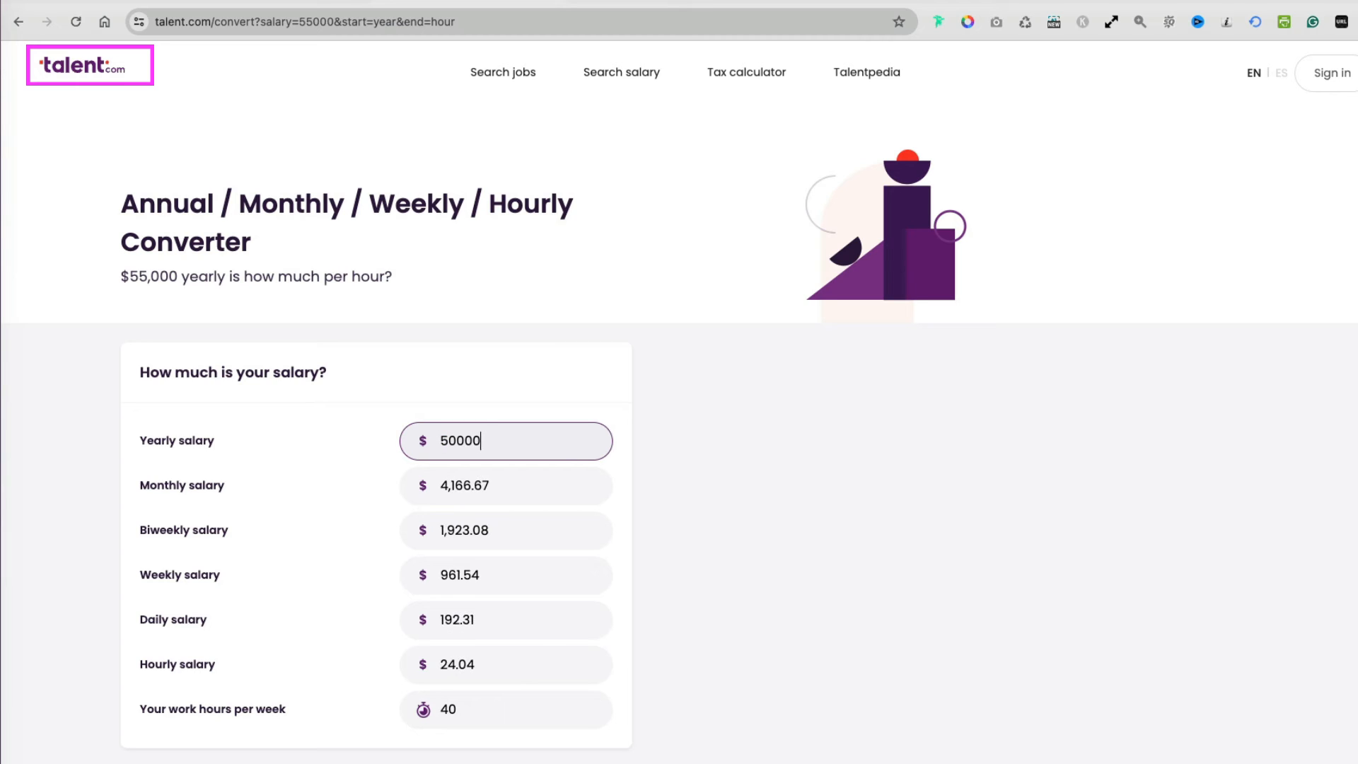
# Set the converter's weekly salary to 1000 and its biweekly salary to 25
pyautogui.doubleClick(524, 570)
pyautogui.write('1000')
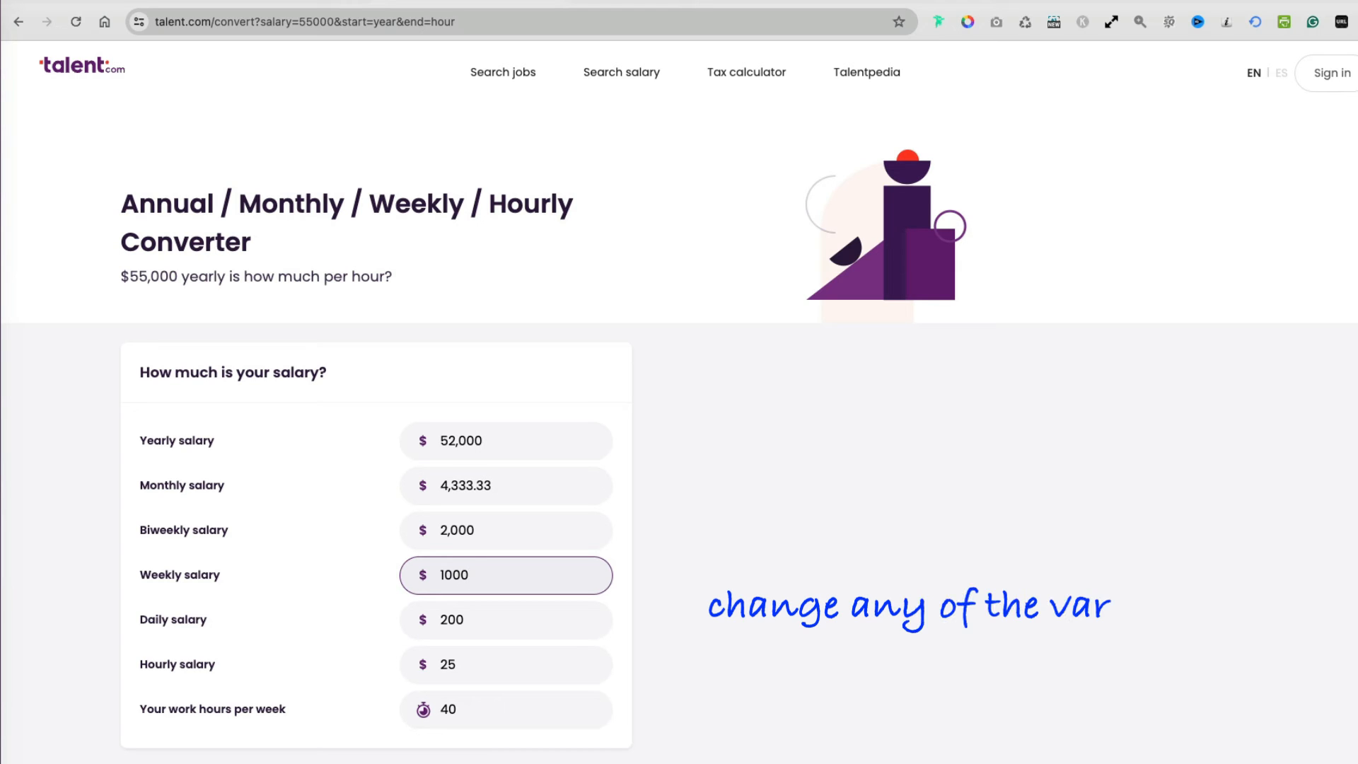
pyautogui.doubleClick(529, 535)
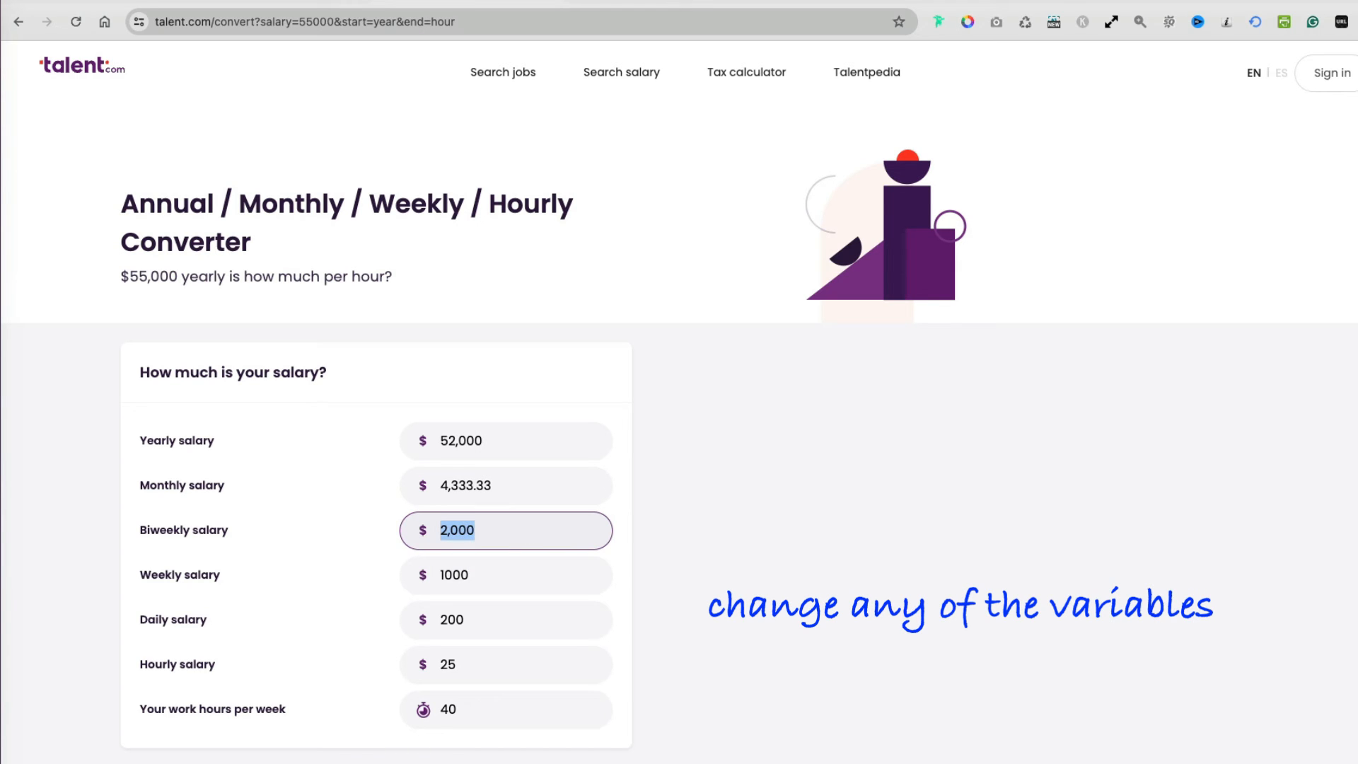
pyautogui.write('25')
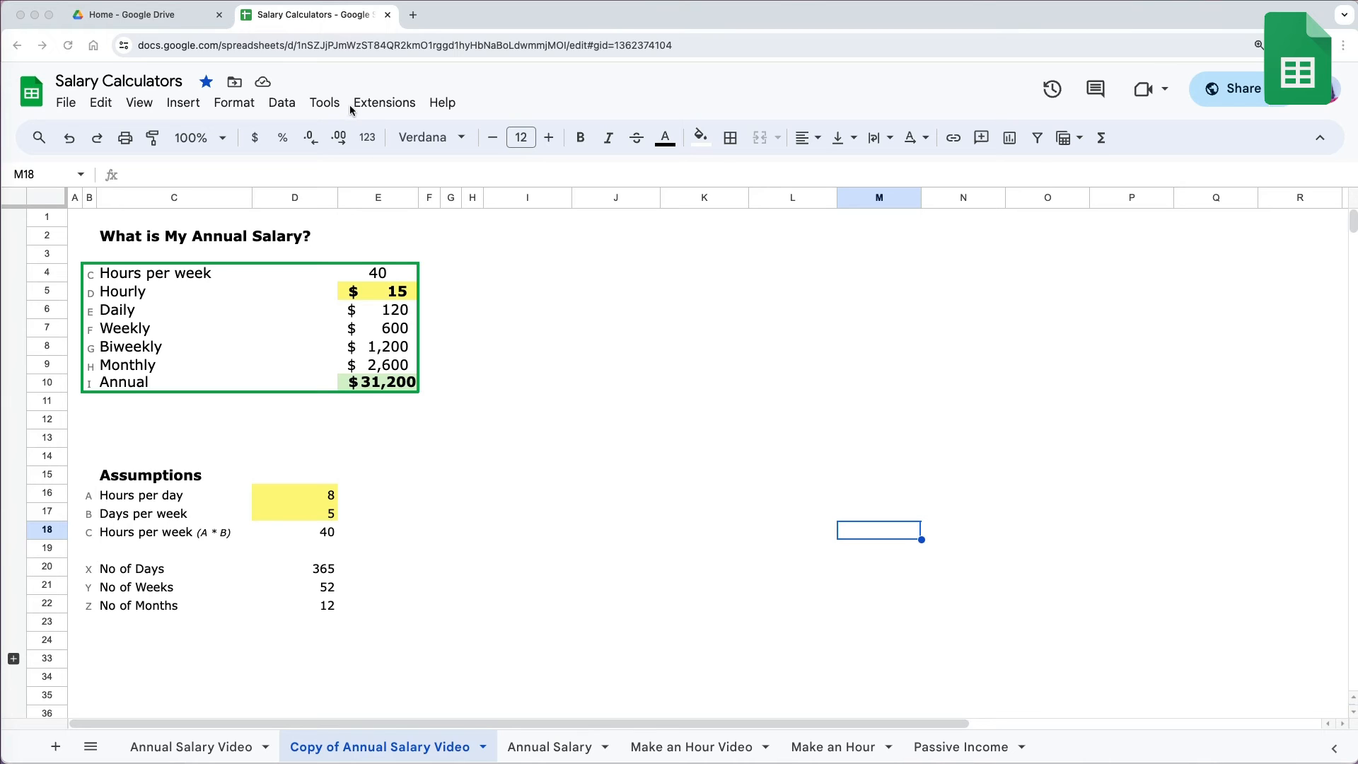
# Search the Google Workspace Marketplace add-ons for "whatif" and open the WhatIf data tables add-on's page
pyautogui.click(372, 106)
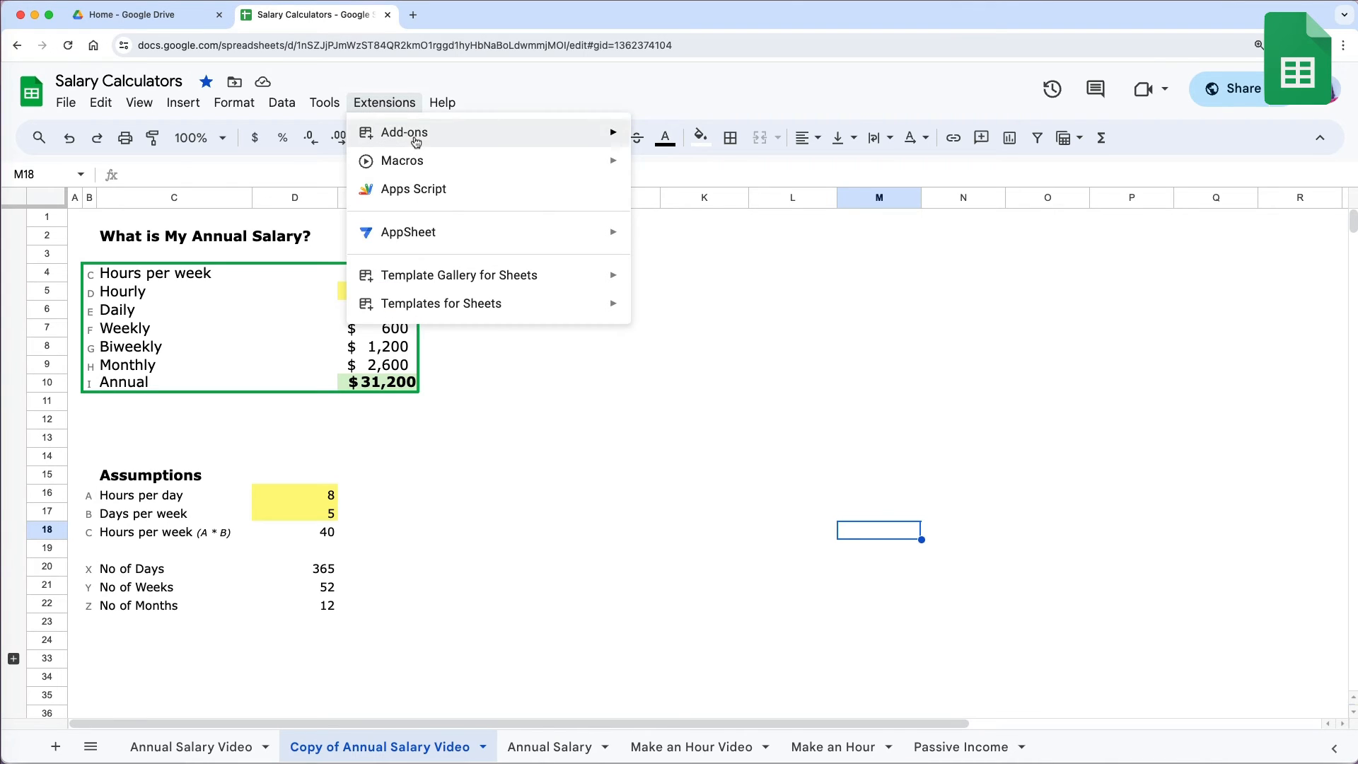
pyautogui.moveTo(410, 138)
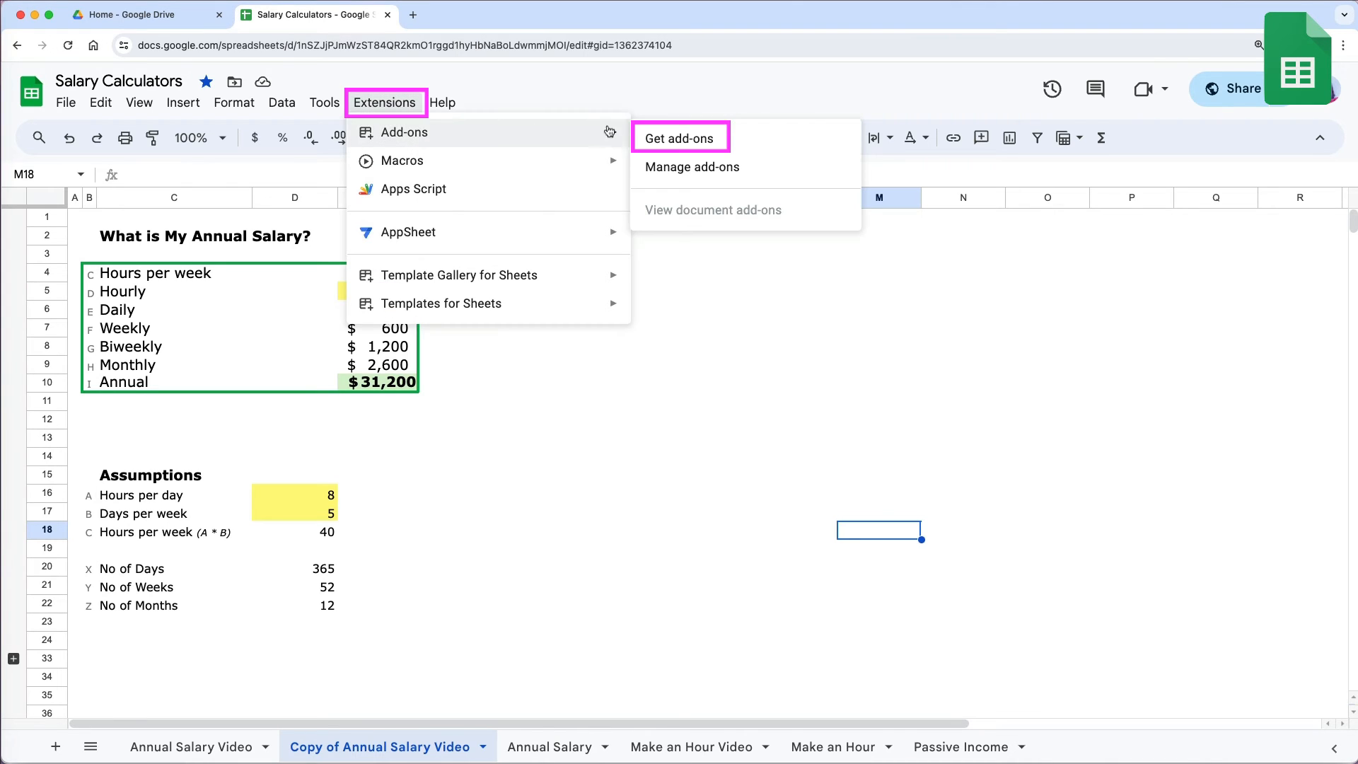
pyautogui.click(672, 140)
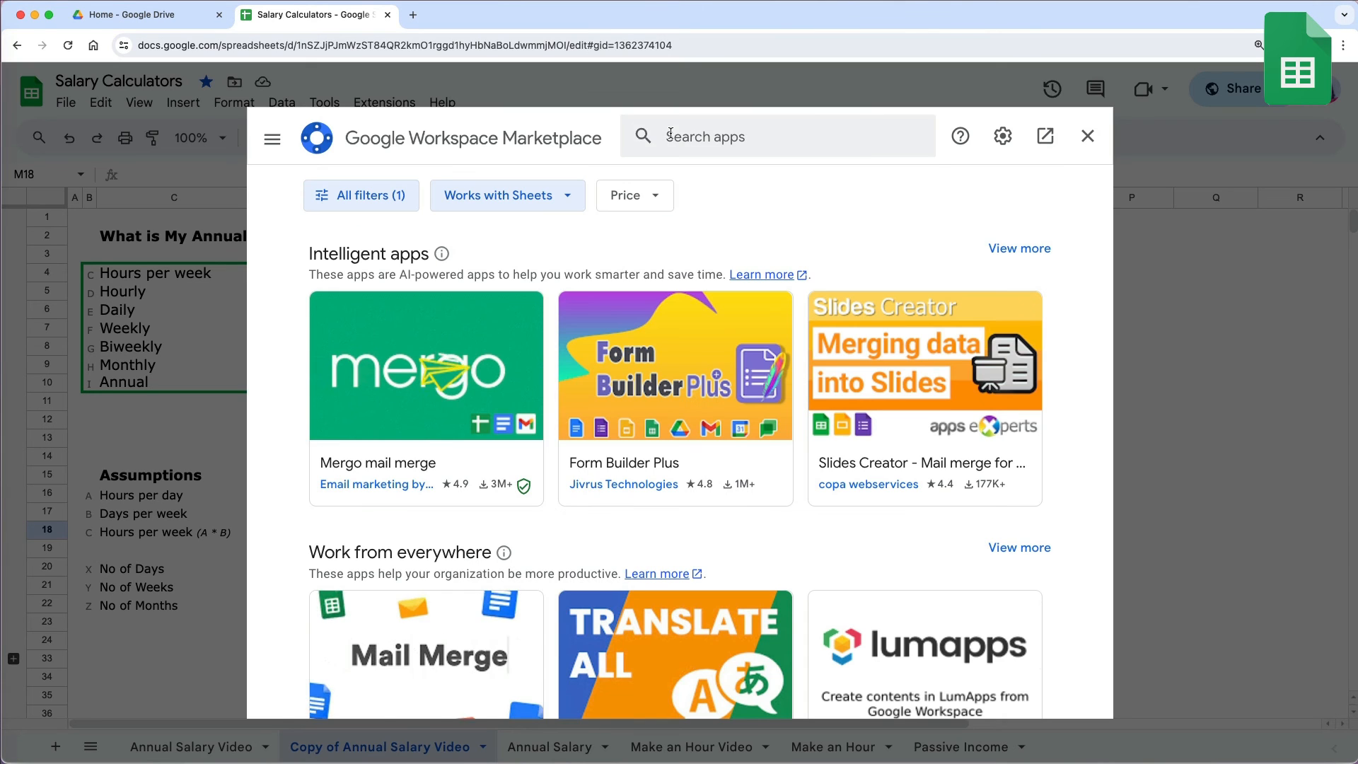
pyautogui.click(671, 134)
pyautogui.write('whatif')
pyautogui.press('Return')
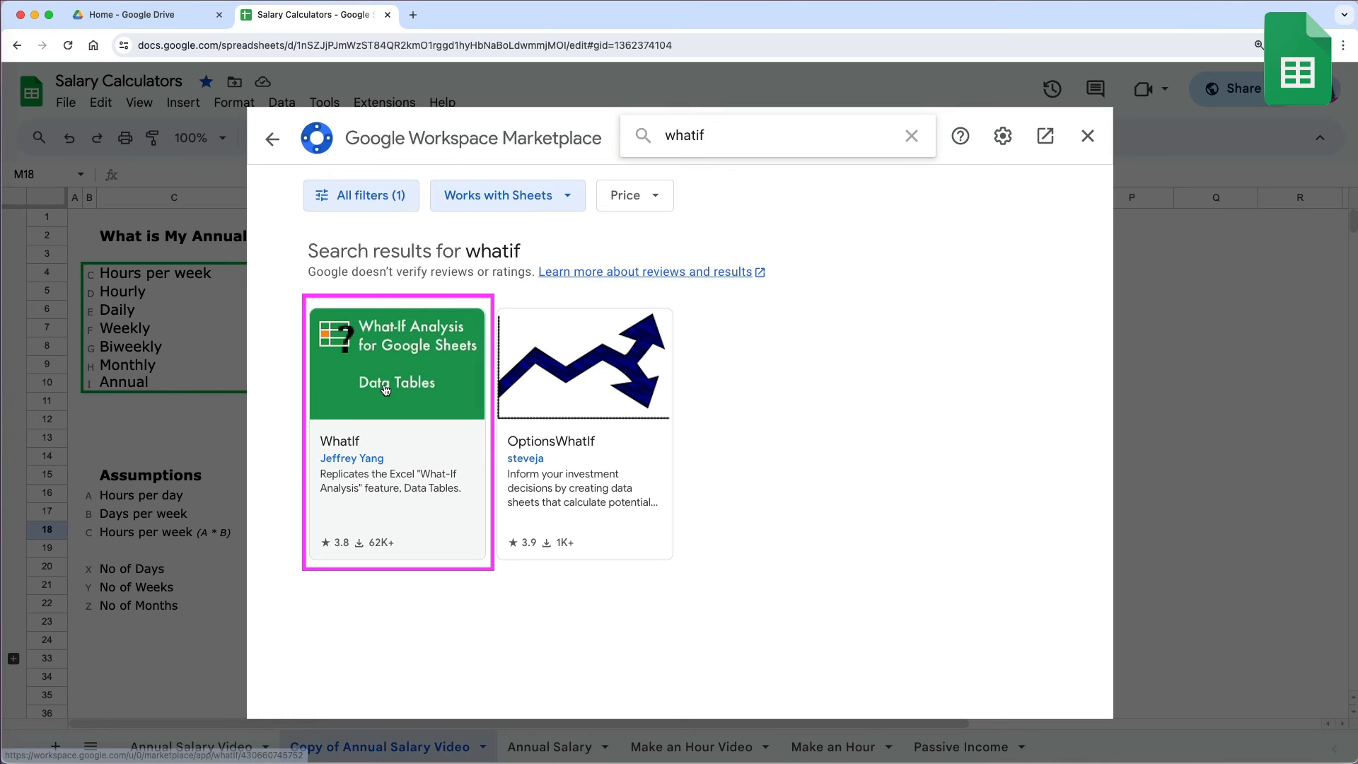
pyautogui.click(409, 442)
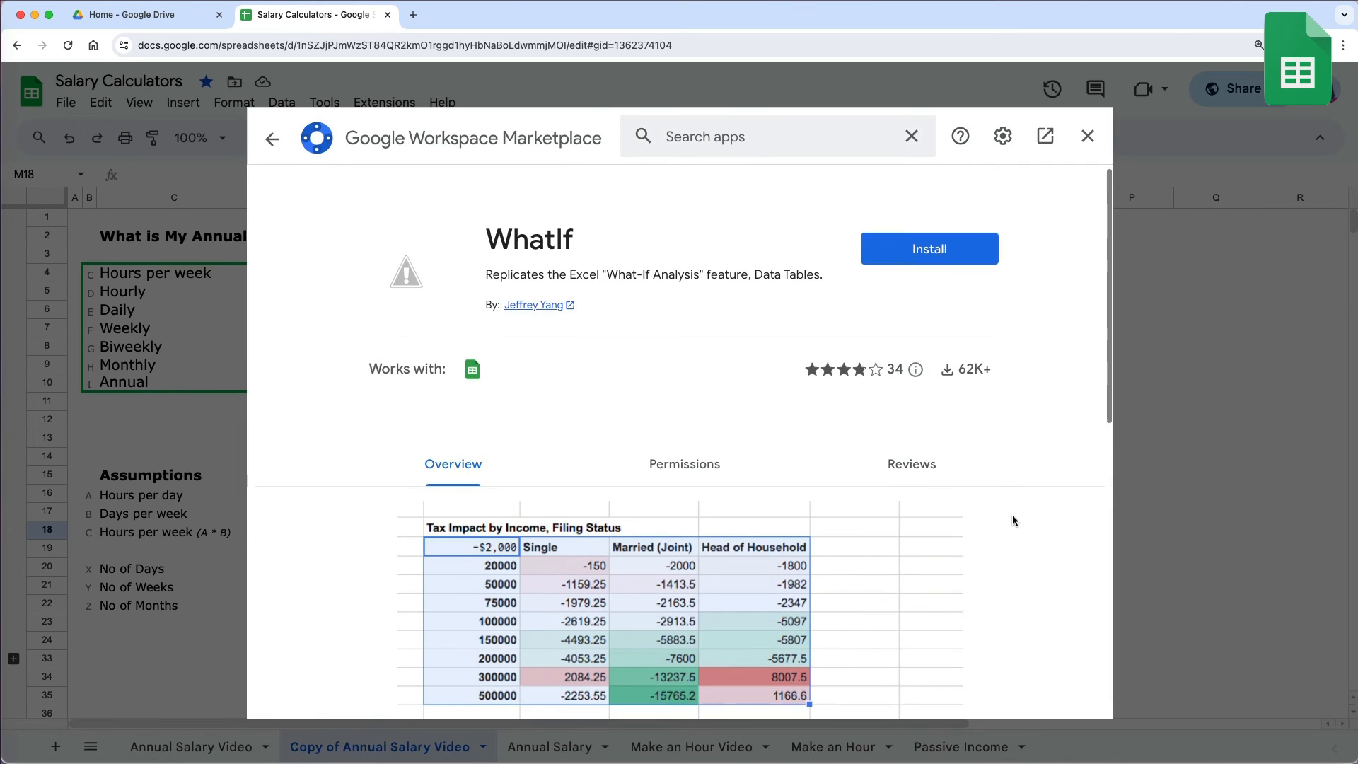
# Review the WhatIf add-on's overview, start its installation and continue to granting permission
pyautogui.scroll(-10, 1012, 520)
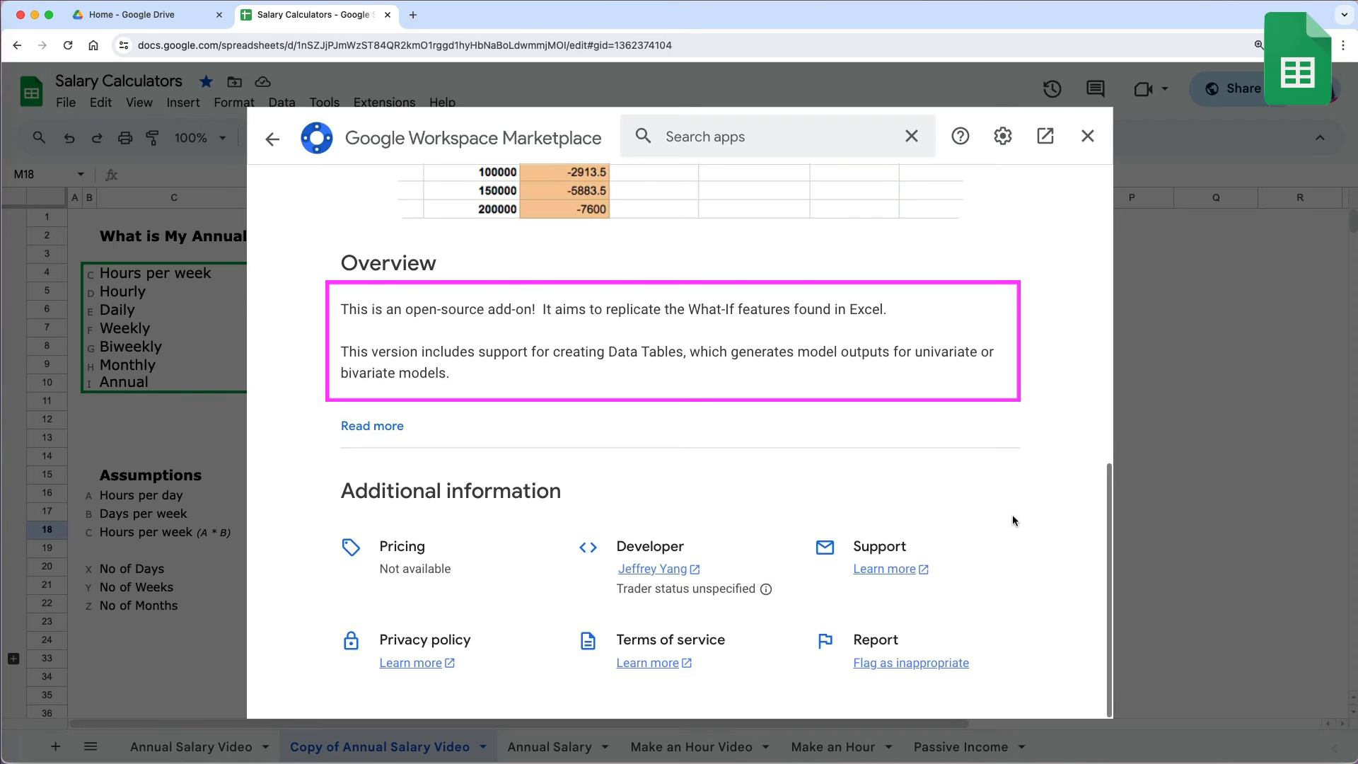
pyautogui.scroll(10, 1012, 520)
pyautogui.click(929, 261)
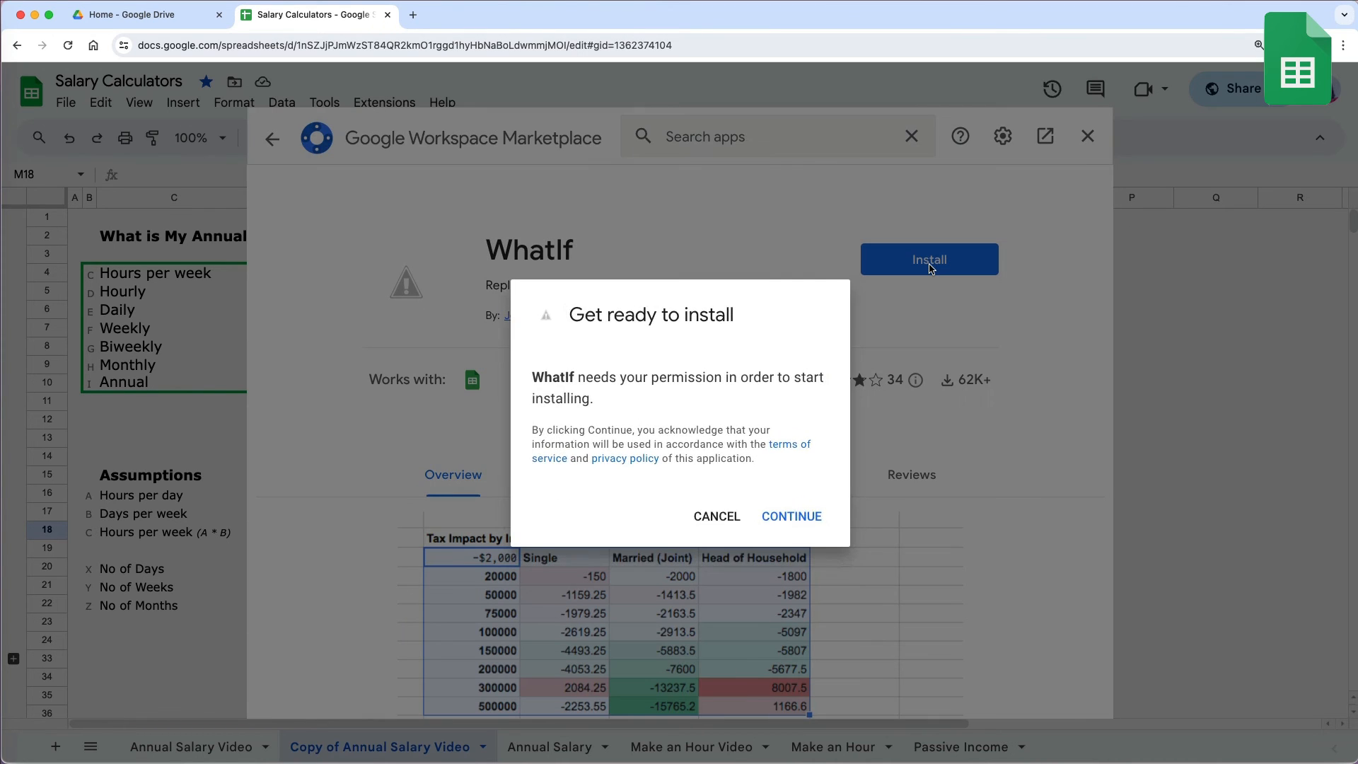
pyautogui.click(794, 516)
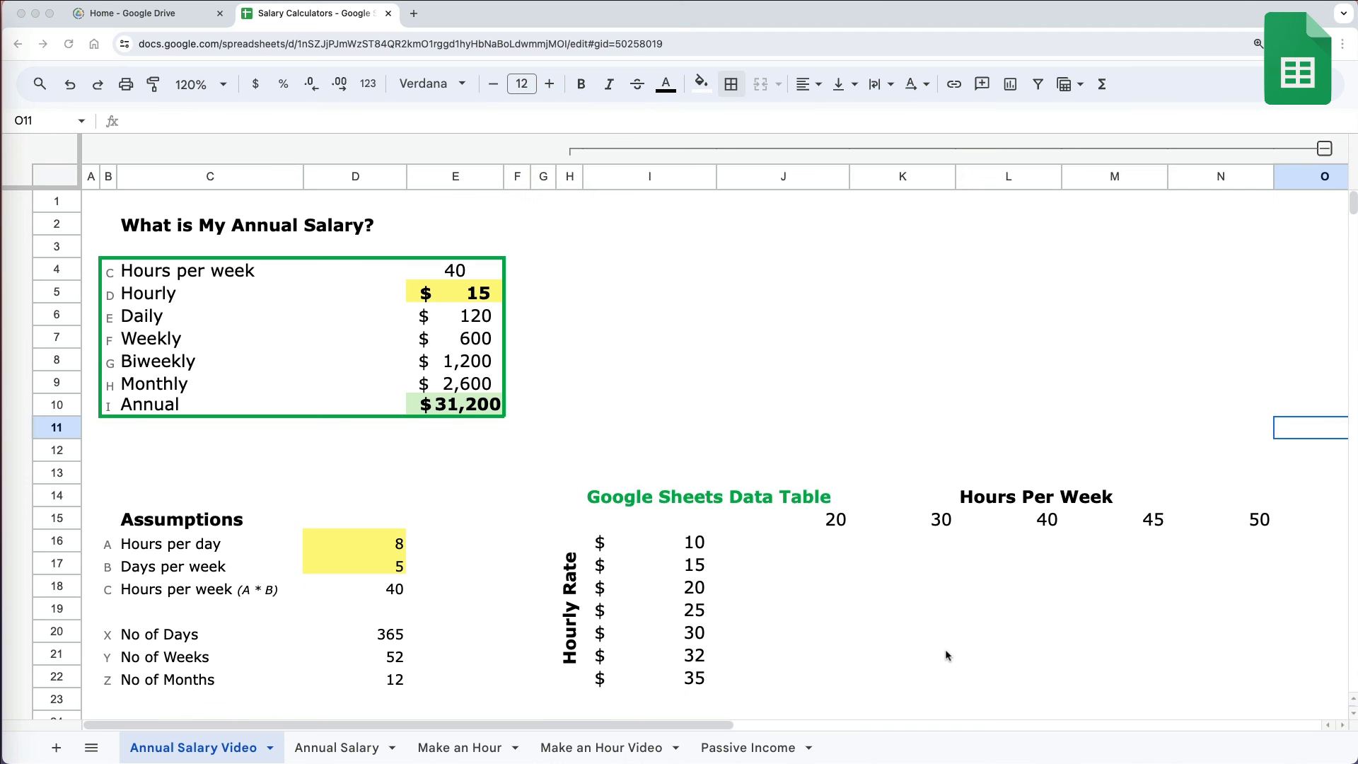
# On the Annual Salary Video sheet, enter the yearly salary formula =J$15*$I16*$D$21 in cell J16 of the data table
pyautogui.click(827, 542)
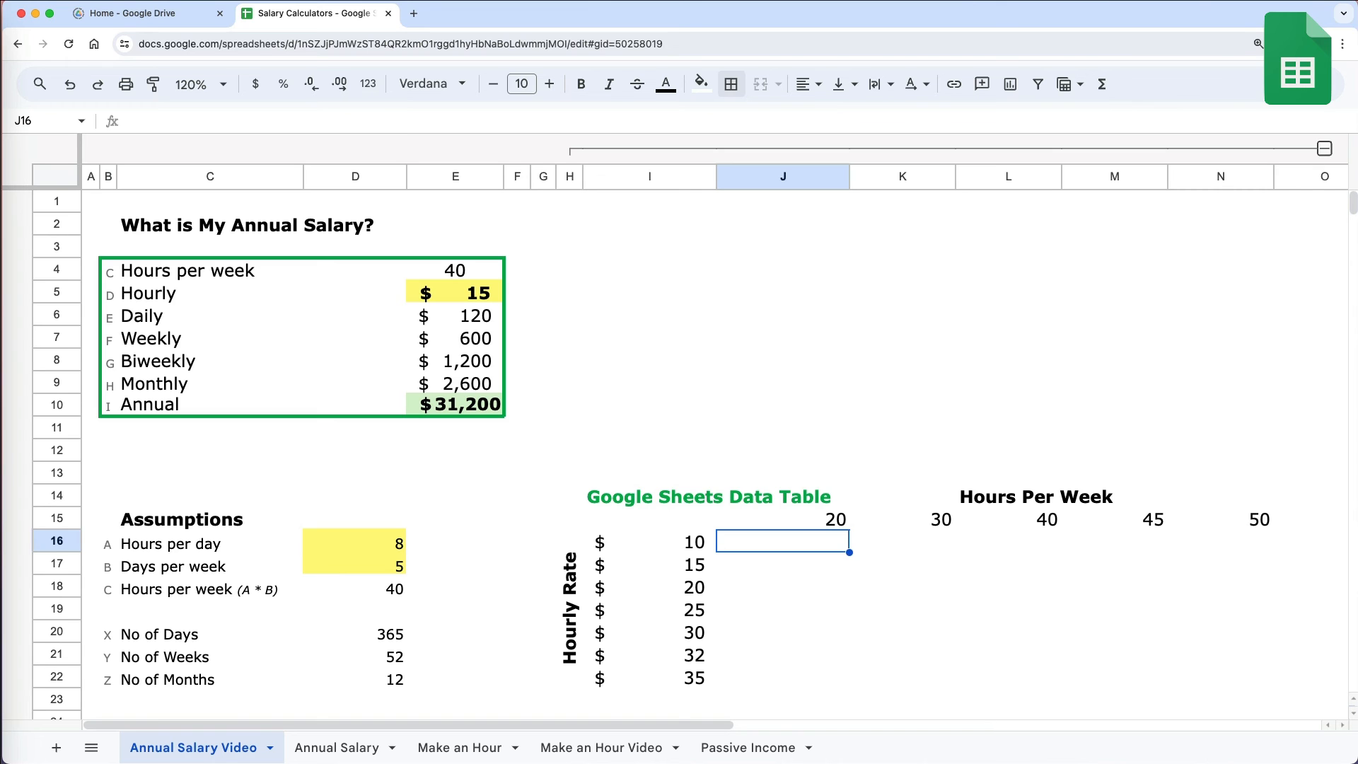
pyautogui.write('=')
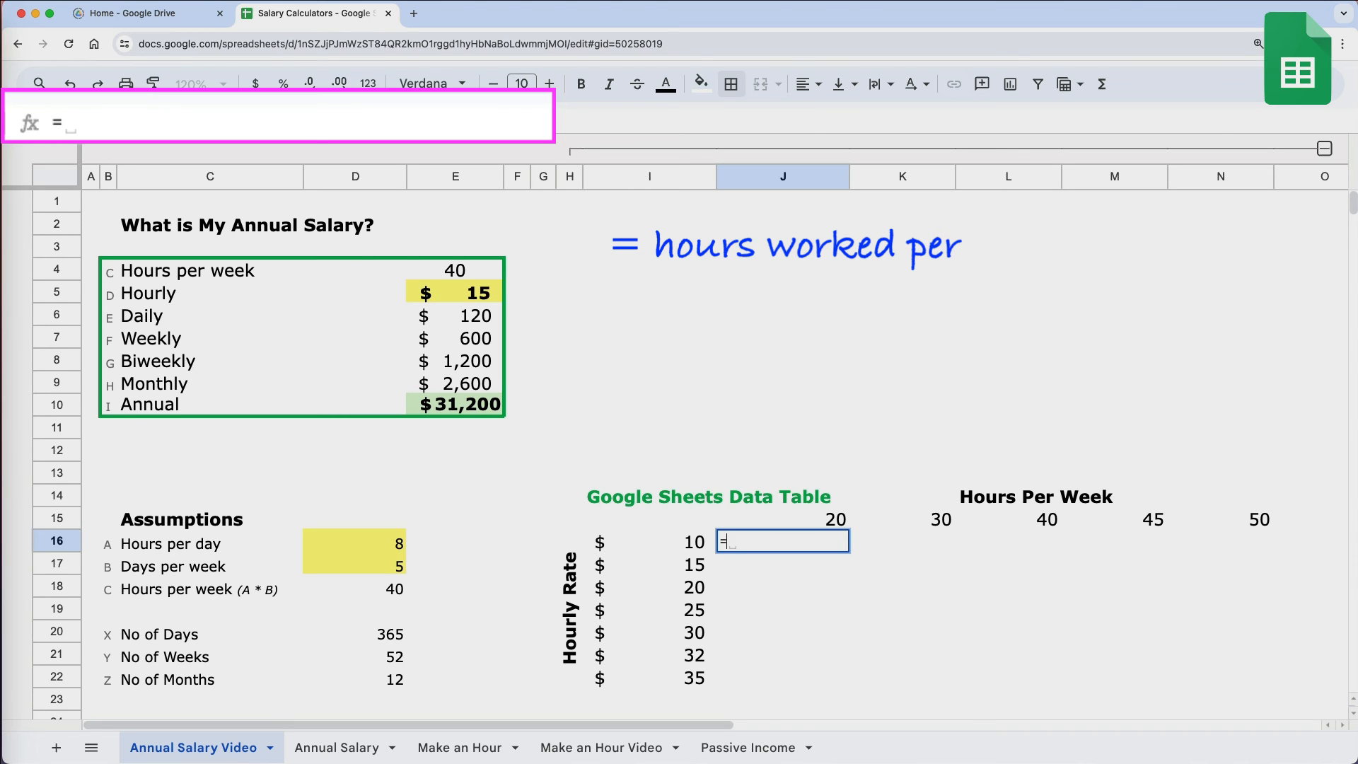
pyautogui.click(835, 521)
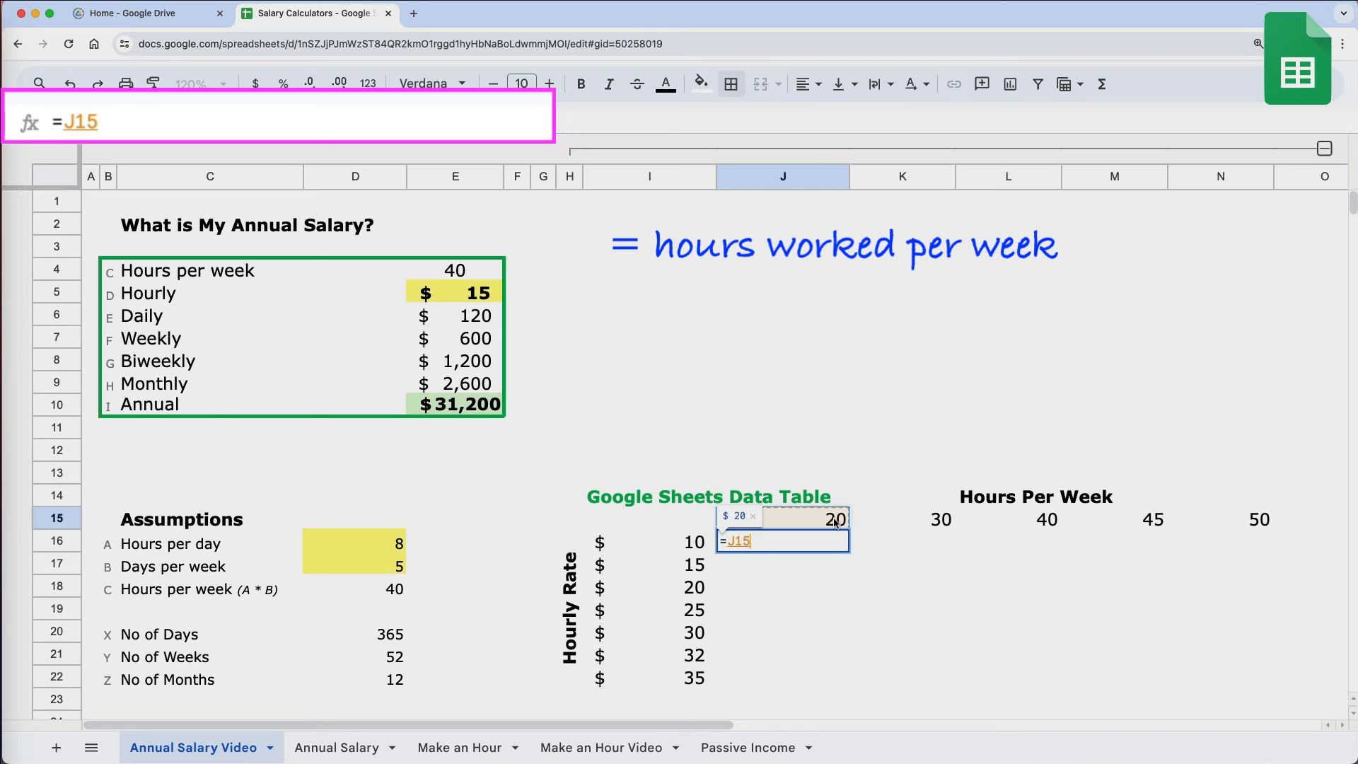
pyautogui.press('F4')
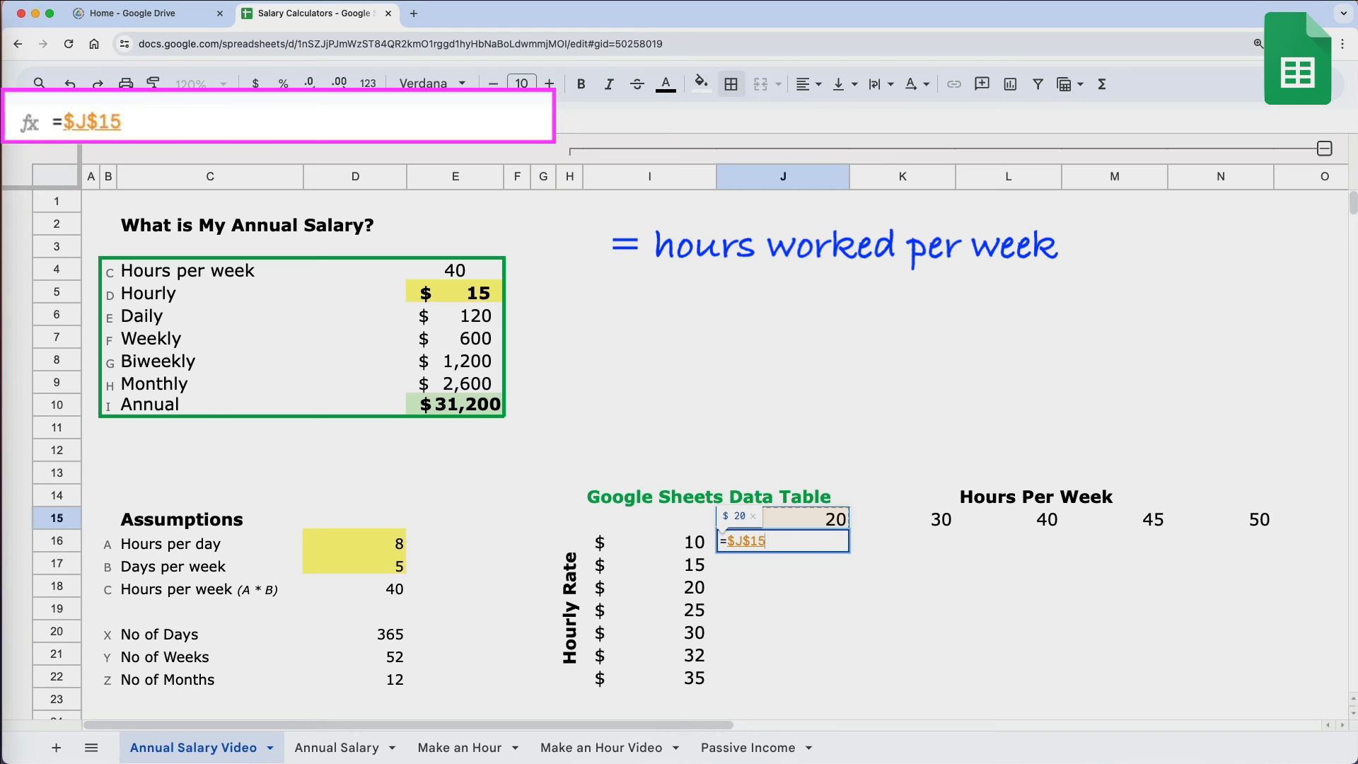
pyautogui.press('F4')
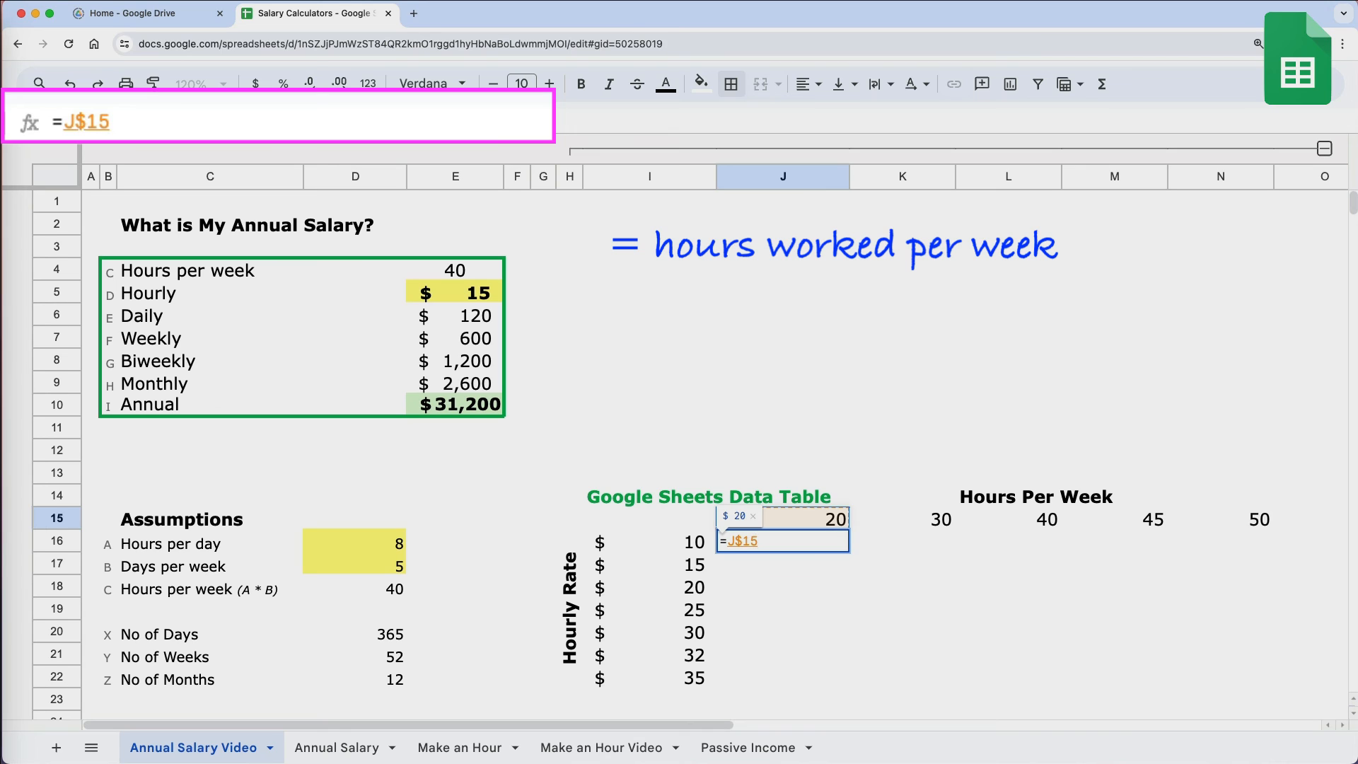
pyautogui.write('*')
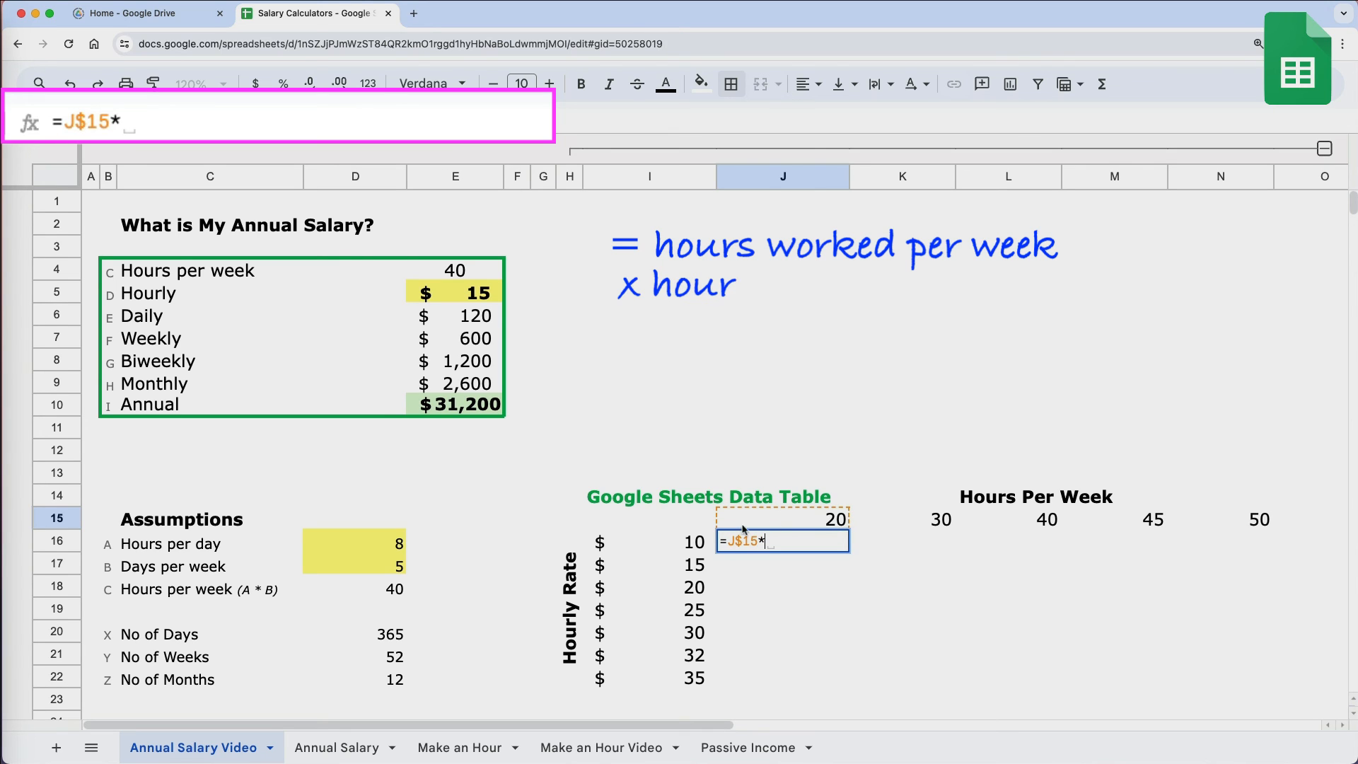
pyautogui.click(694, 544)
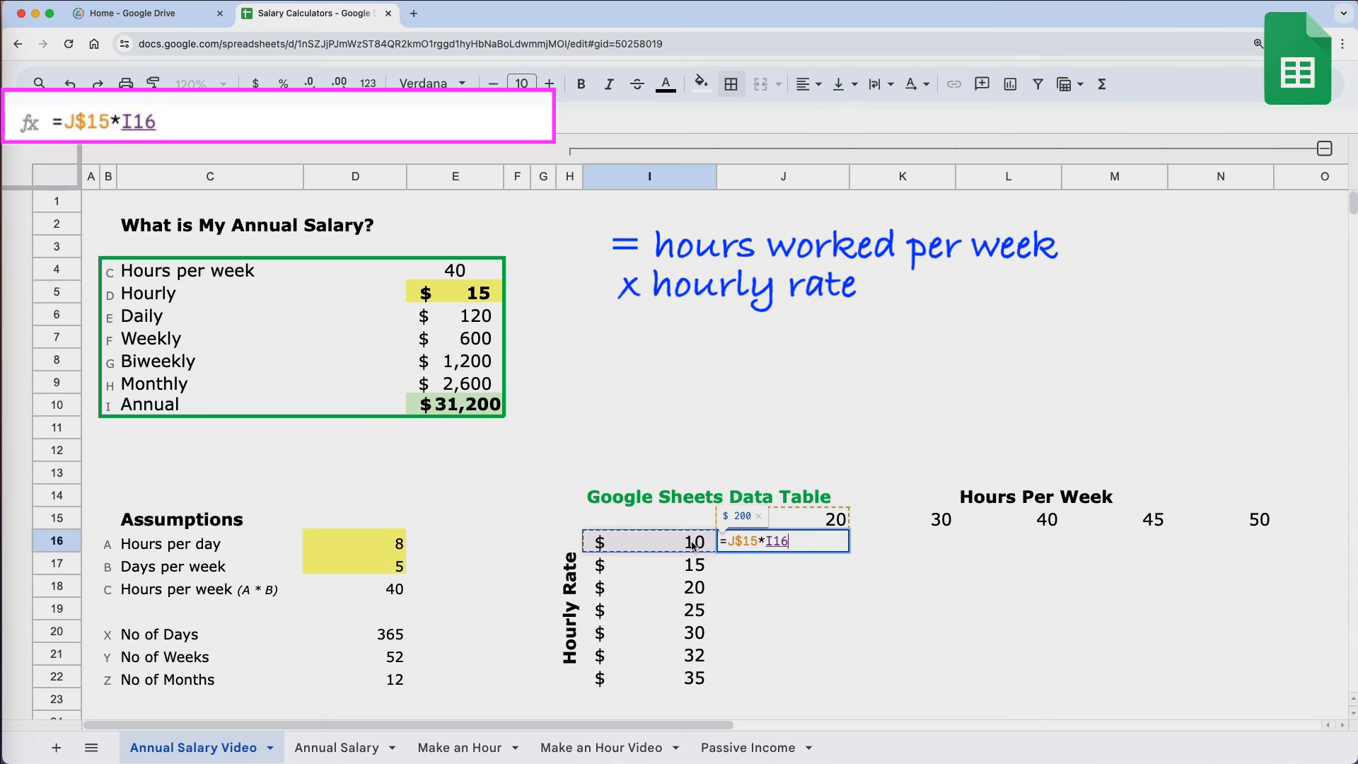
pyautogui.press('F4')
pyautogui.press('F4')
pyautogui.press('F4')
pyautogui.write('*')
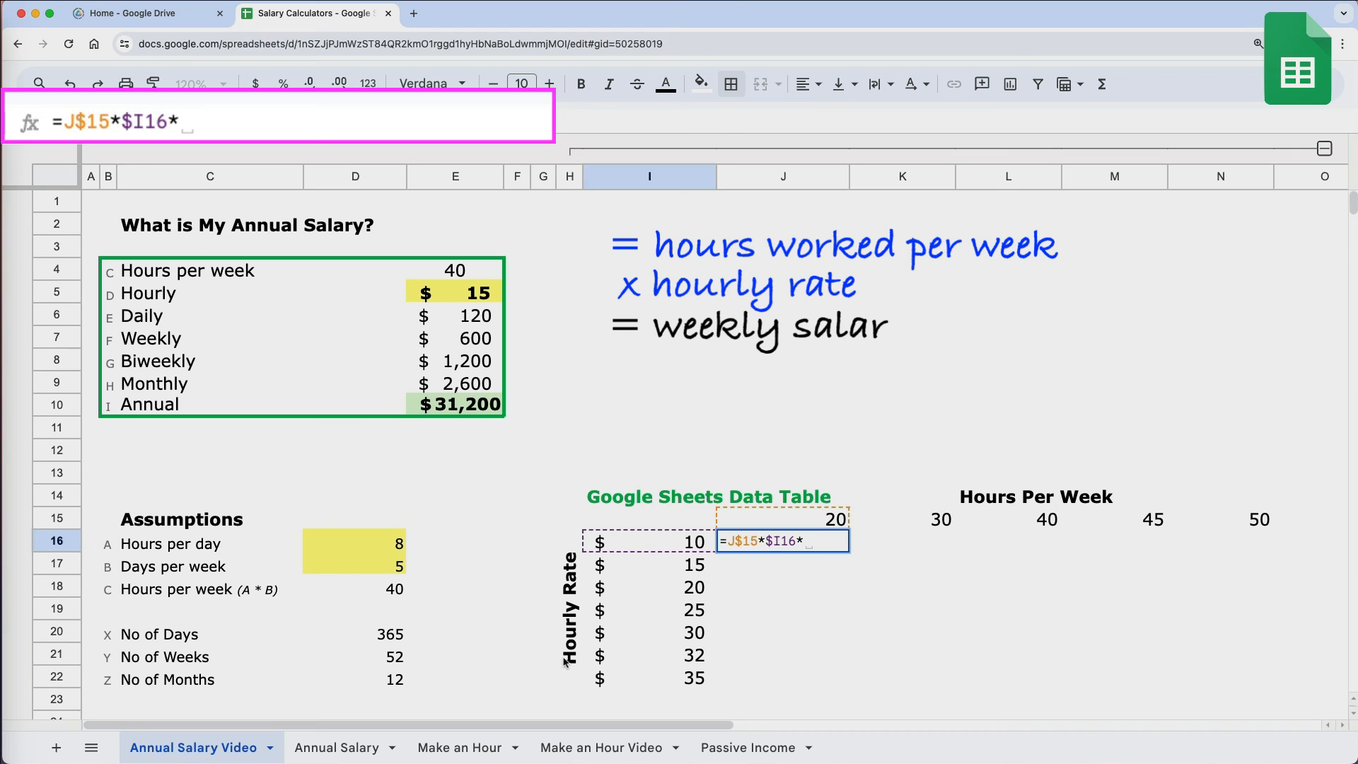
pyautogui.click(396, 658)
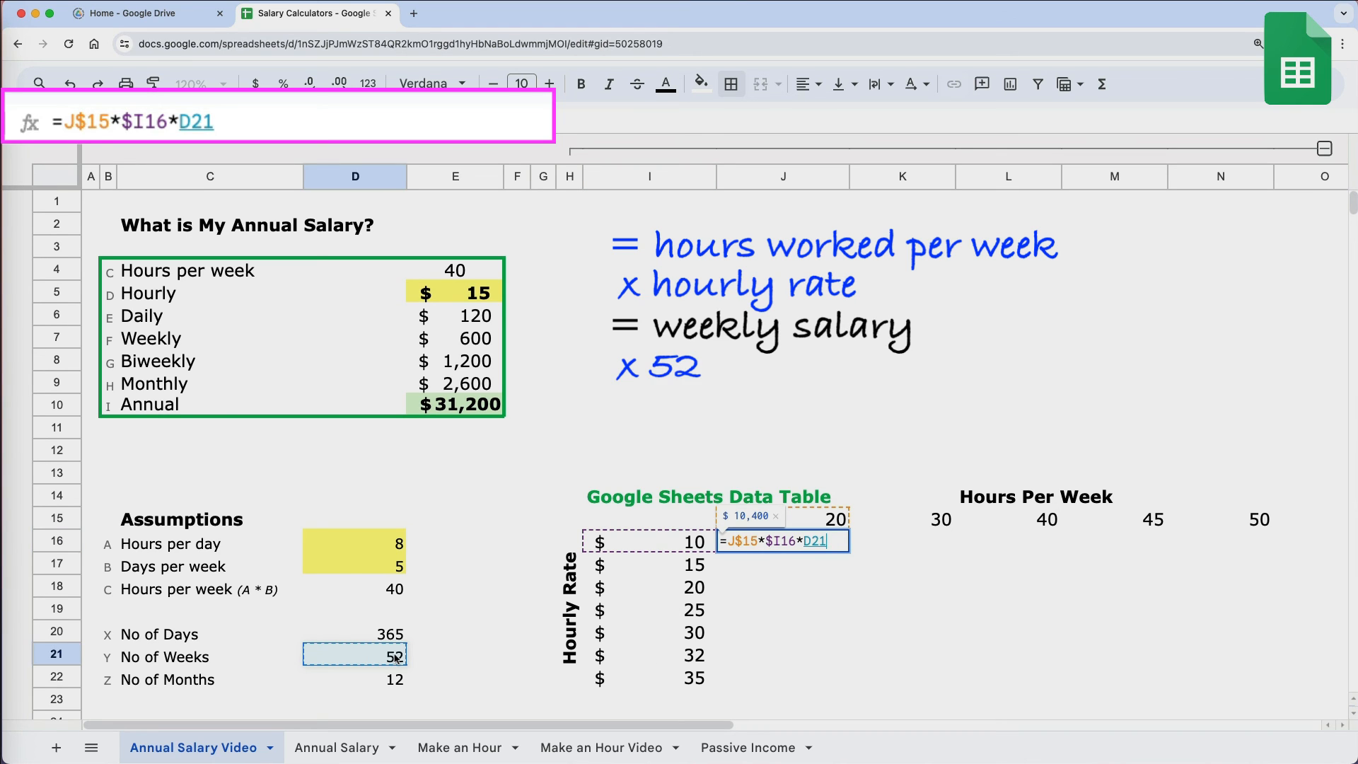
pyautogui.press('F4')
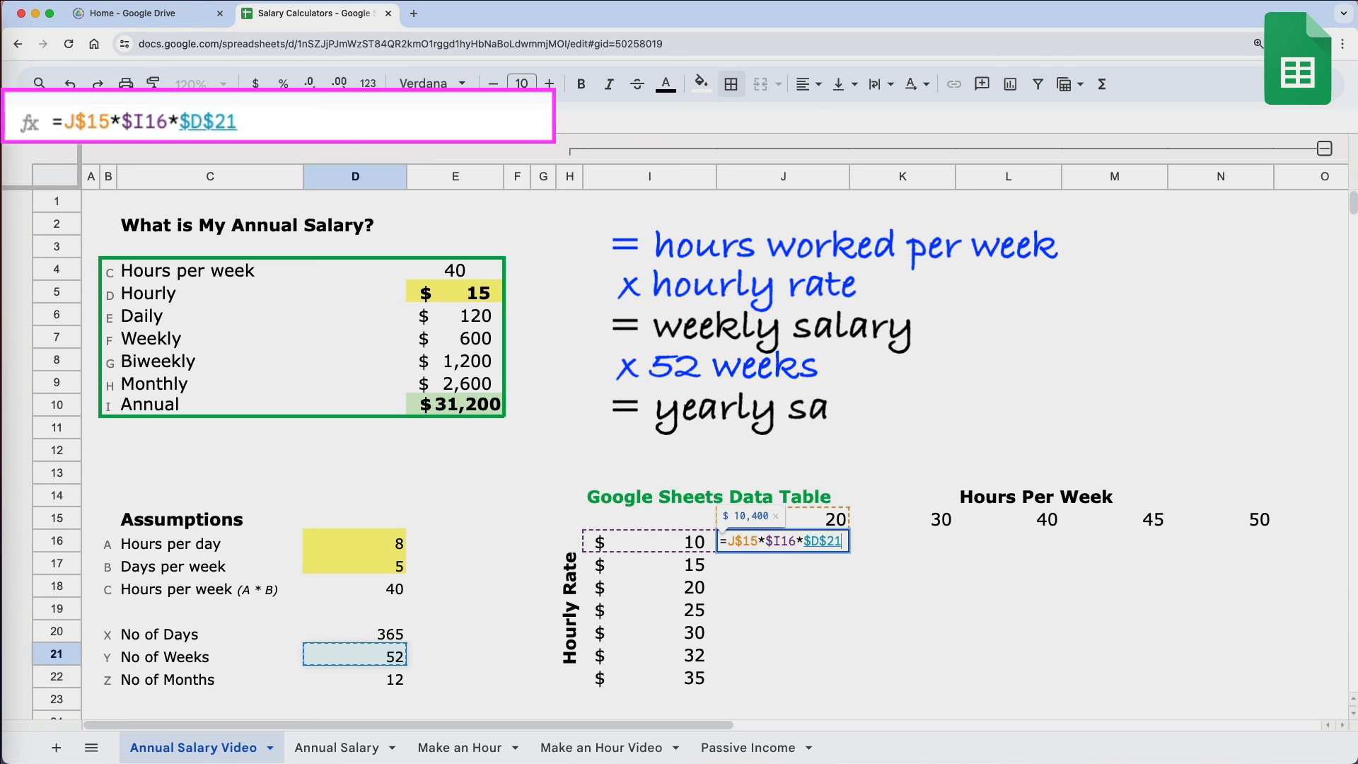
pyautogui.press('Return')
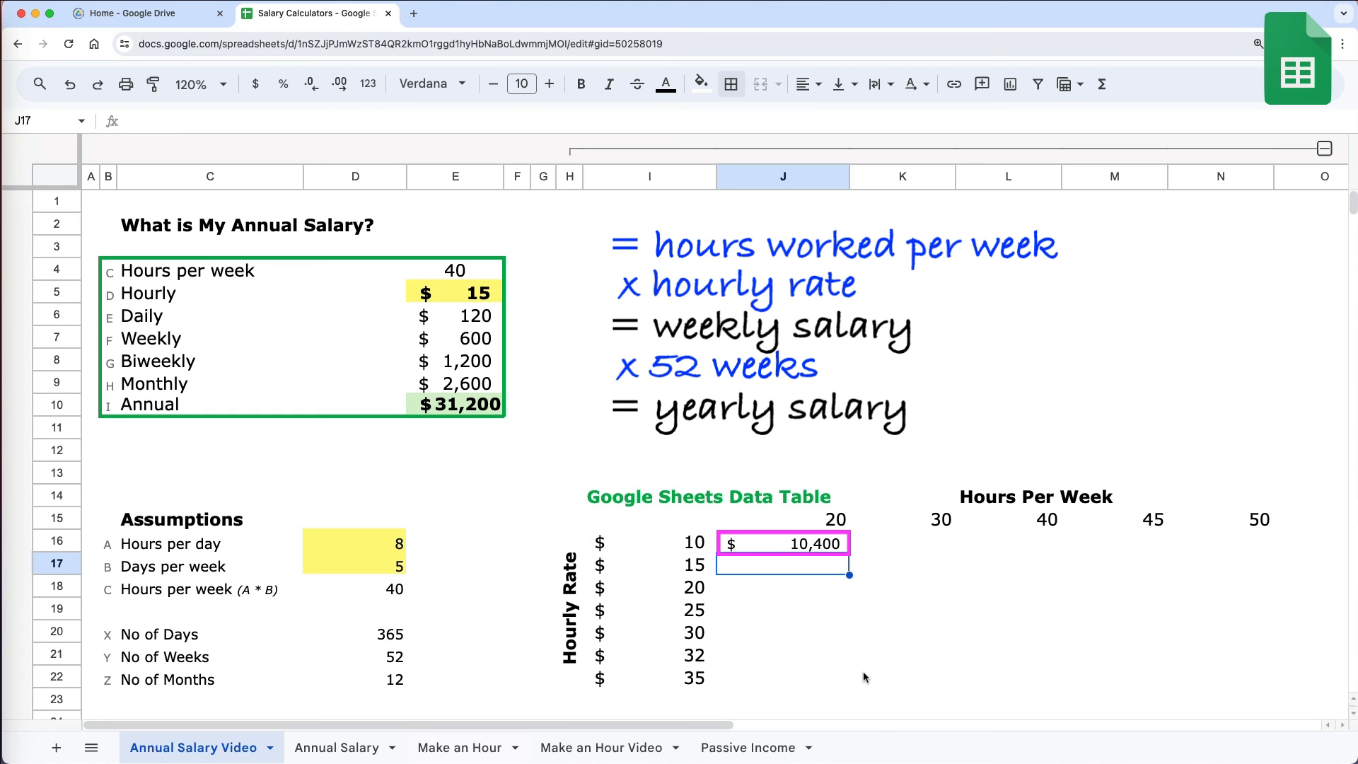
# Fill the yearly salary formula from J16 across the whole data table, J16:N22
pyautogui.click(844, 549)
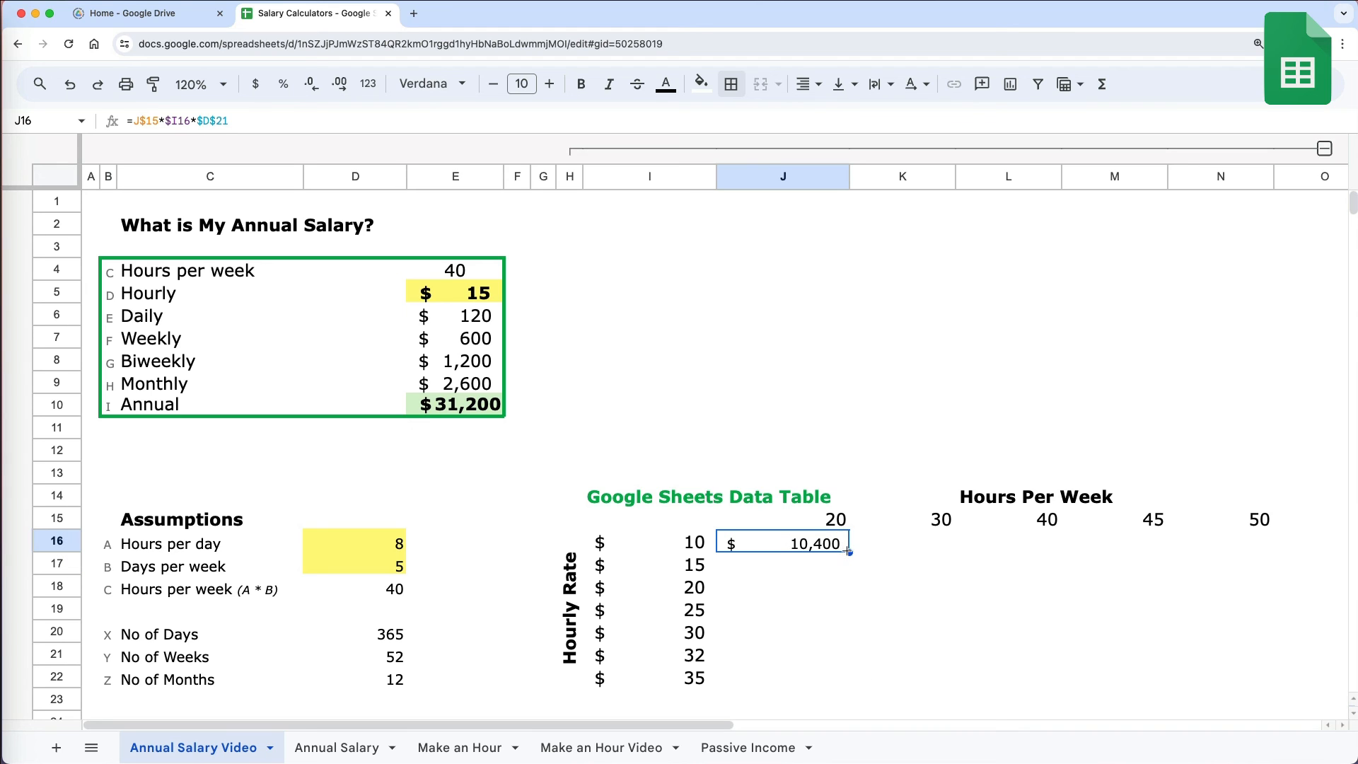
pyautogui.moveTo(849, 551); pyautogui.dragTo(1275, 684)
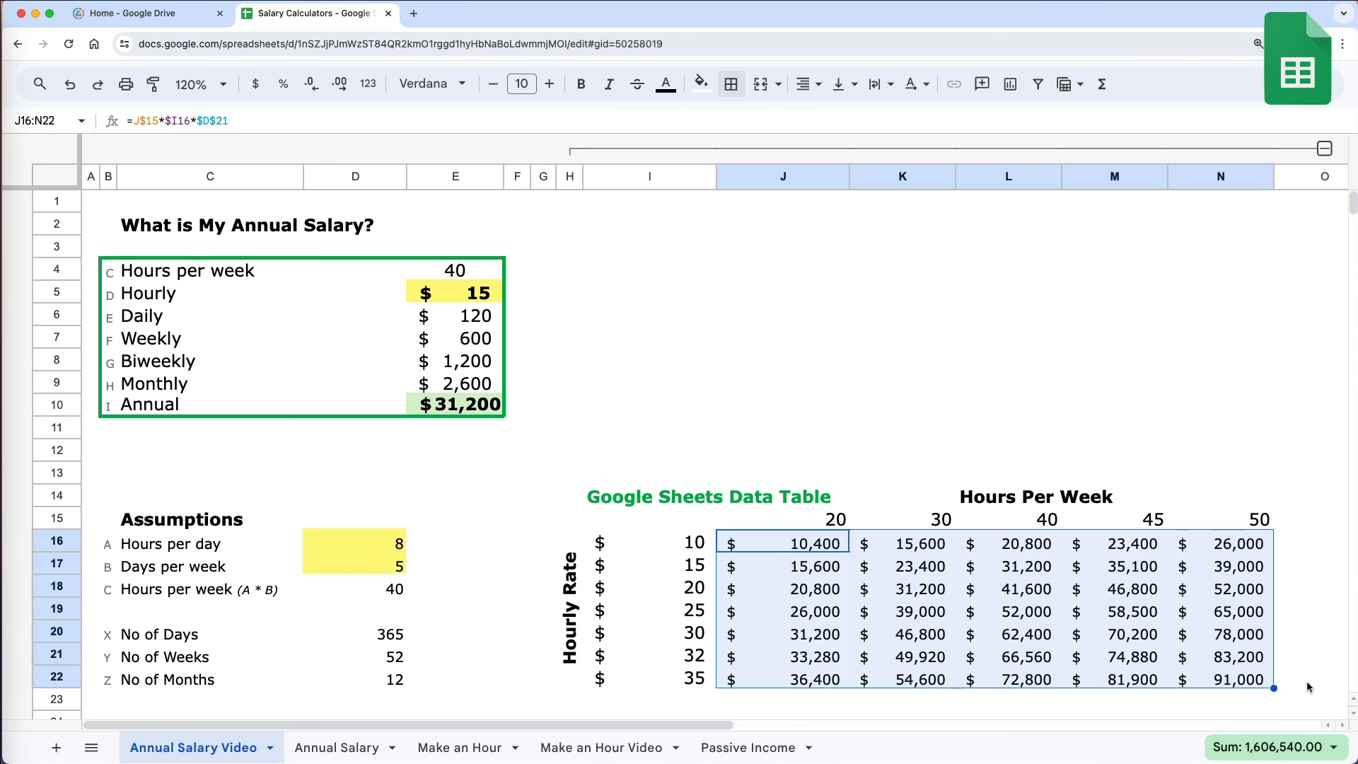
pyautogui.click(1309, 685)
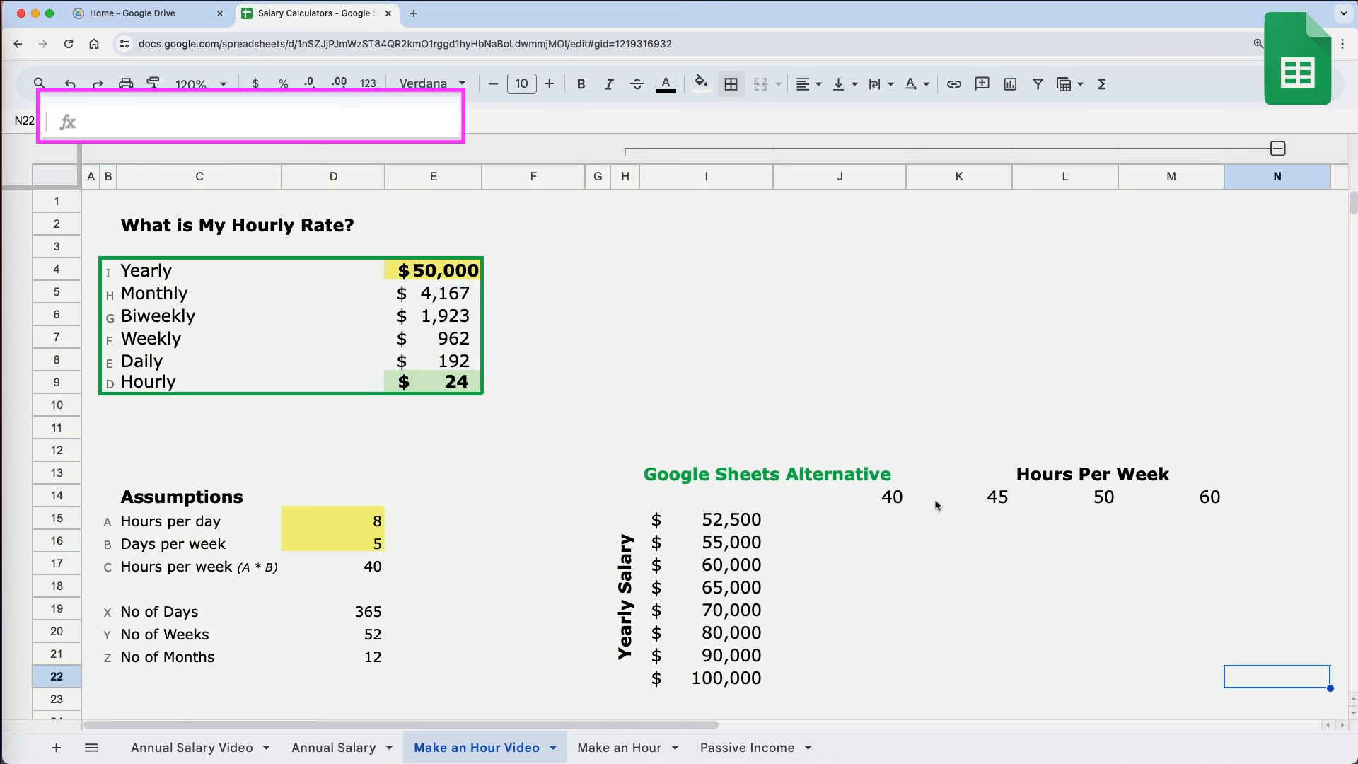
# On the Make an Hour Video sheet, enter the hourly rate formula =$I15/$D$20/J$14 in cell J15
pyautogui.click(839, 519)
pyautogui.write('=')
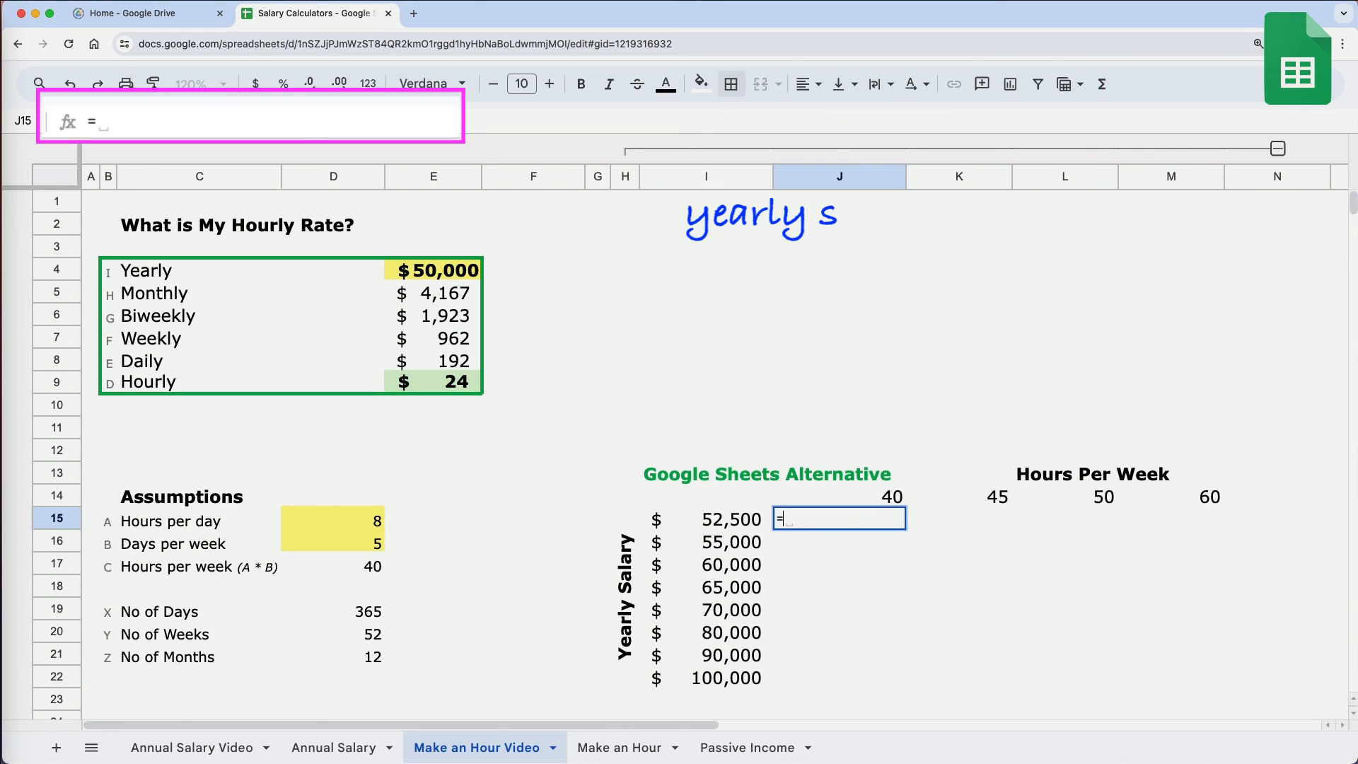
pyautogui.press('Left')
pyautogui.press('F4')
pyautogui.press('F4')
pyautogui.press('F4')
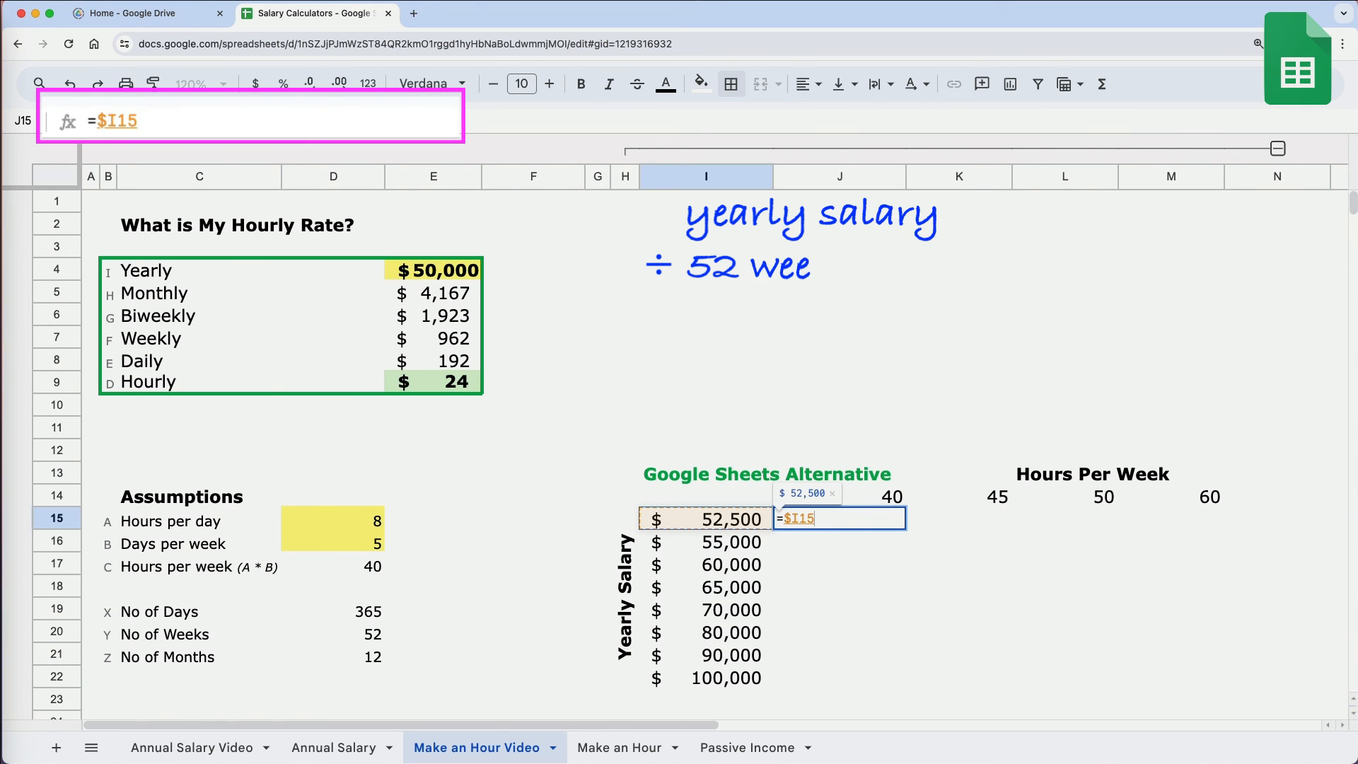
pyautogui.write('/')
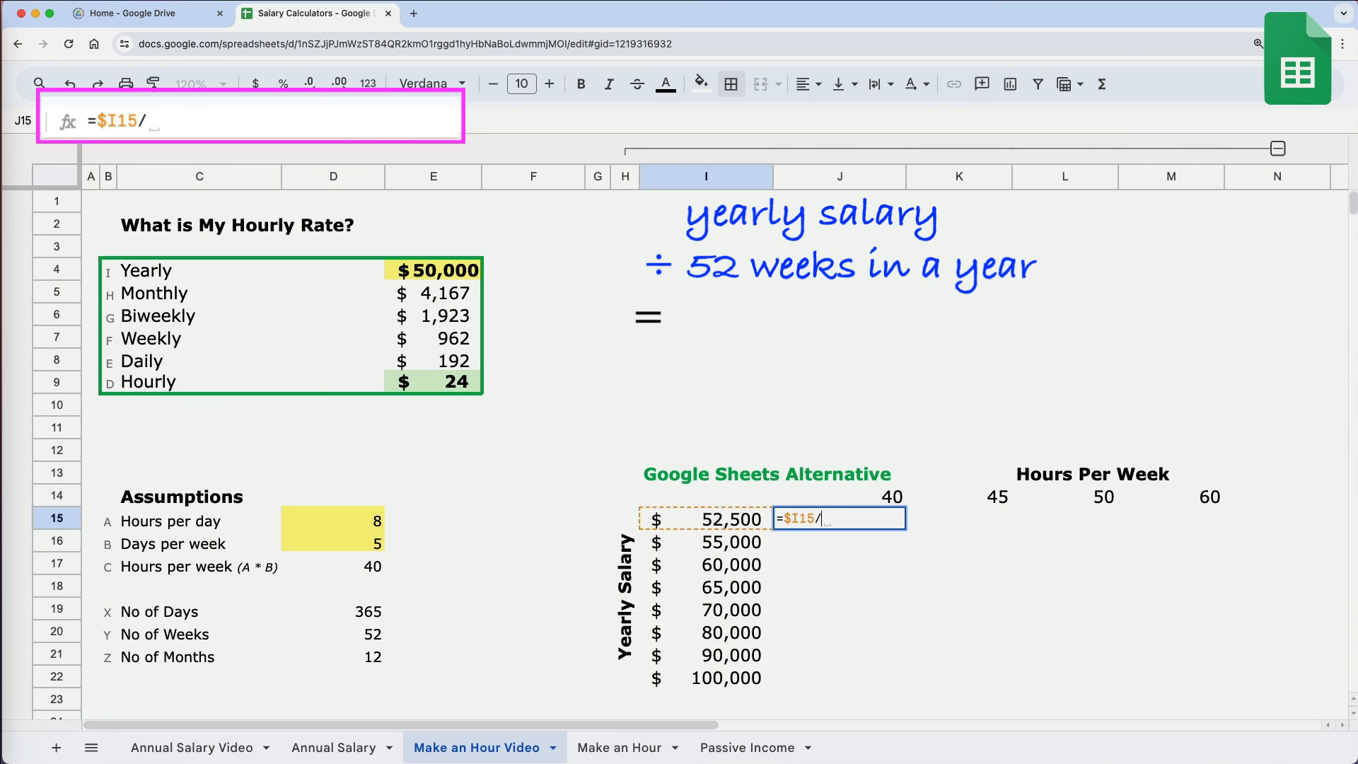
pyautogui.click(368, 634)
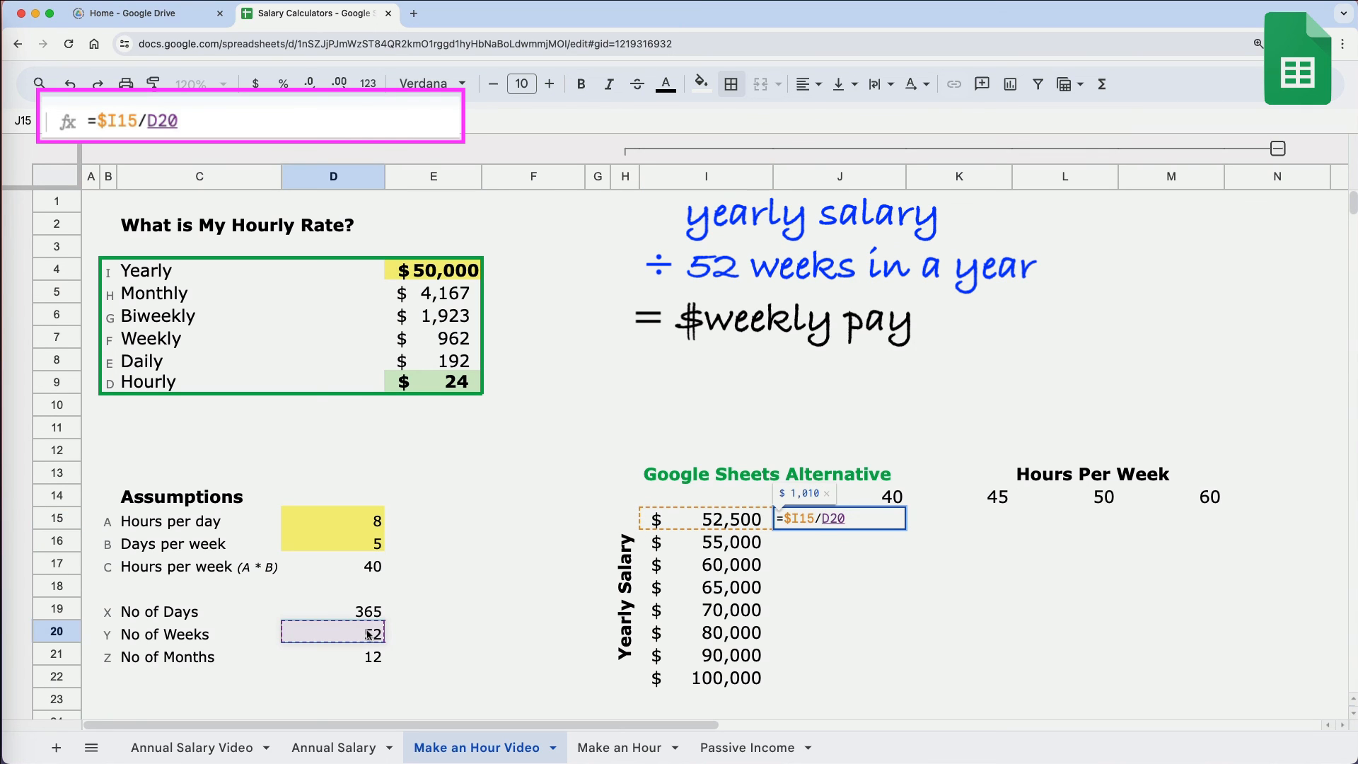
pyautogui.press('F4')
pyautogui.write('/')
pyautogui.click(881, 497)
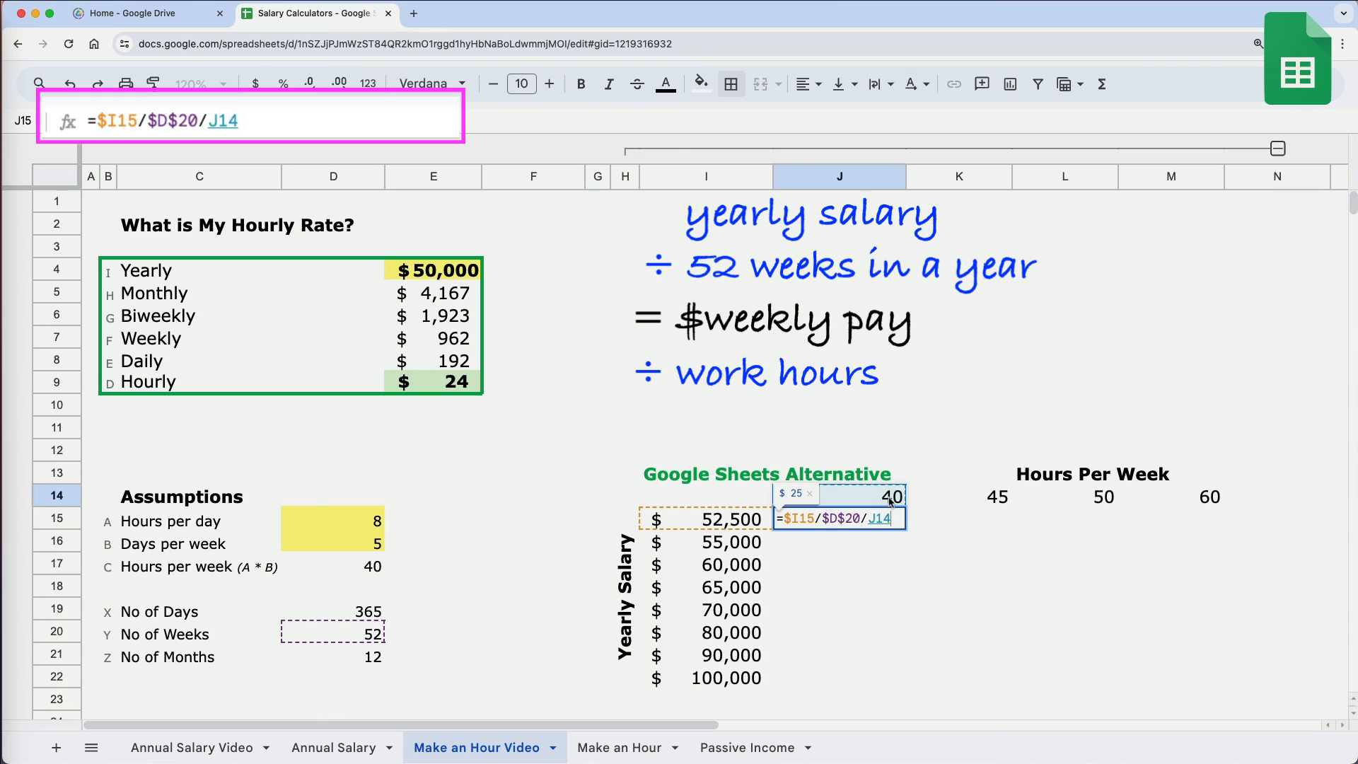
pyautogui.press('F4')
pyautogui.press('F4')
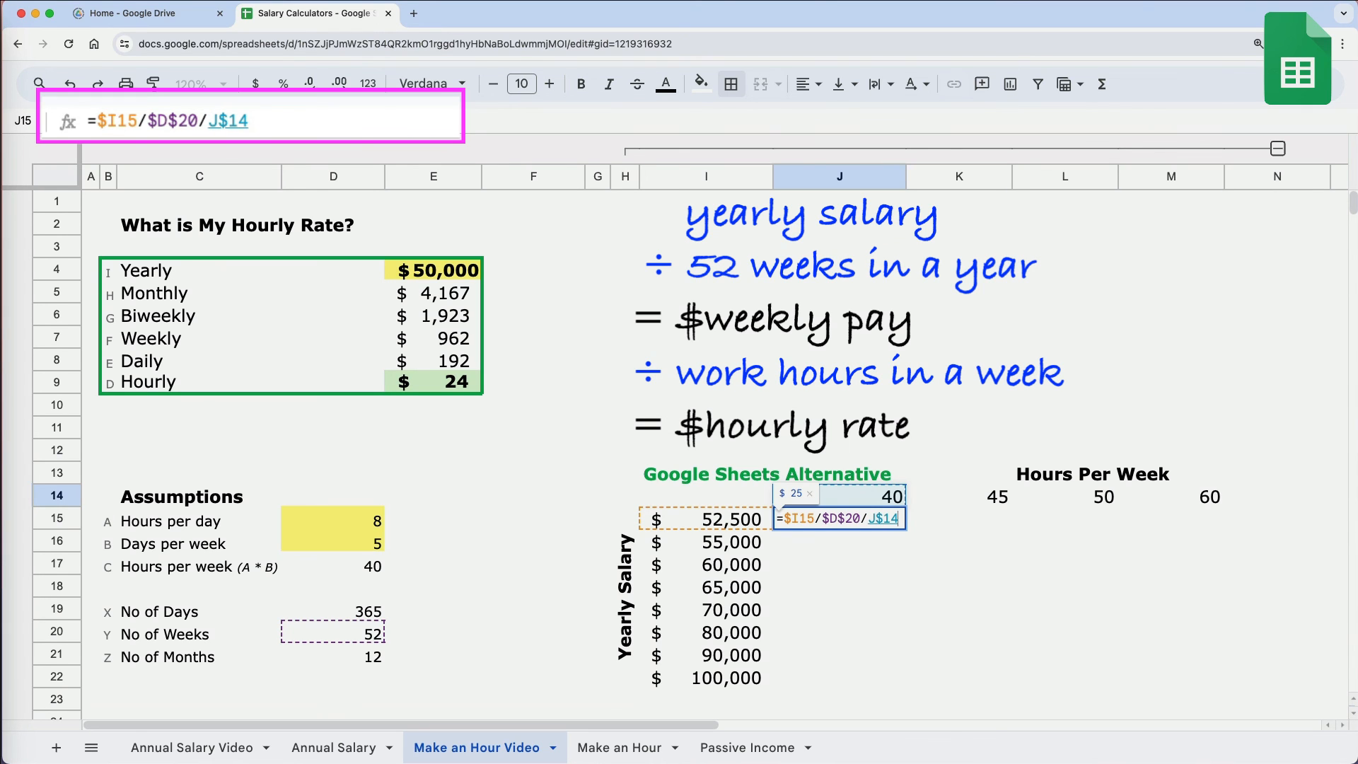
pyautogui.press('Return')
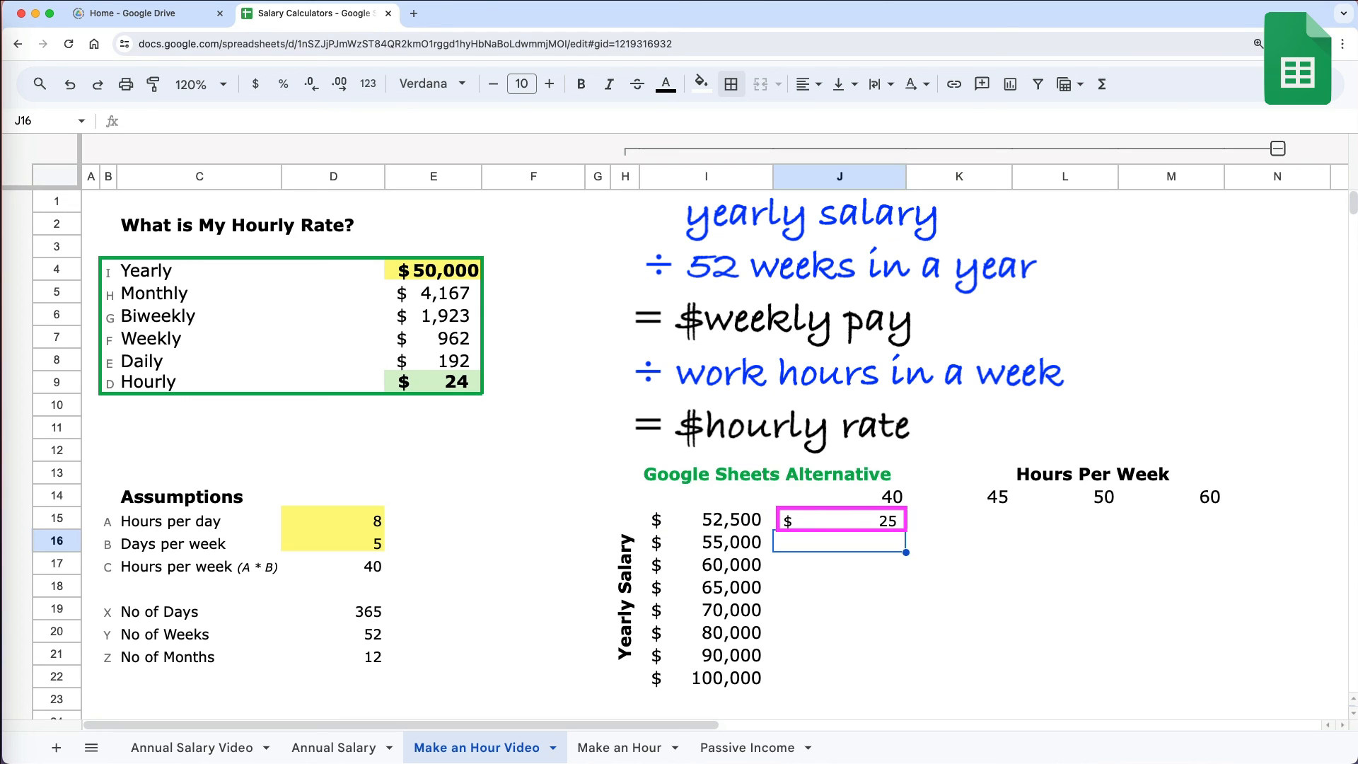
# Fill the hourly rate formula from J15 across the whole table, J15:M22
pyautogui.click(878, 527)
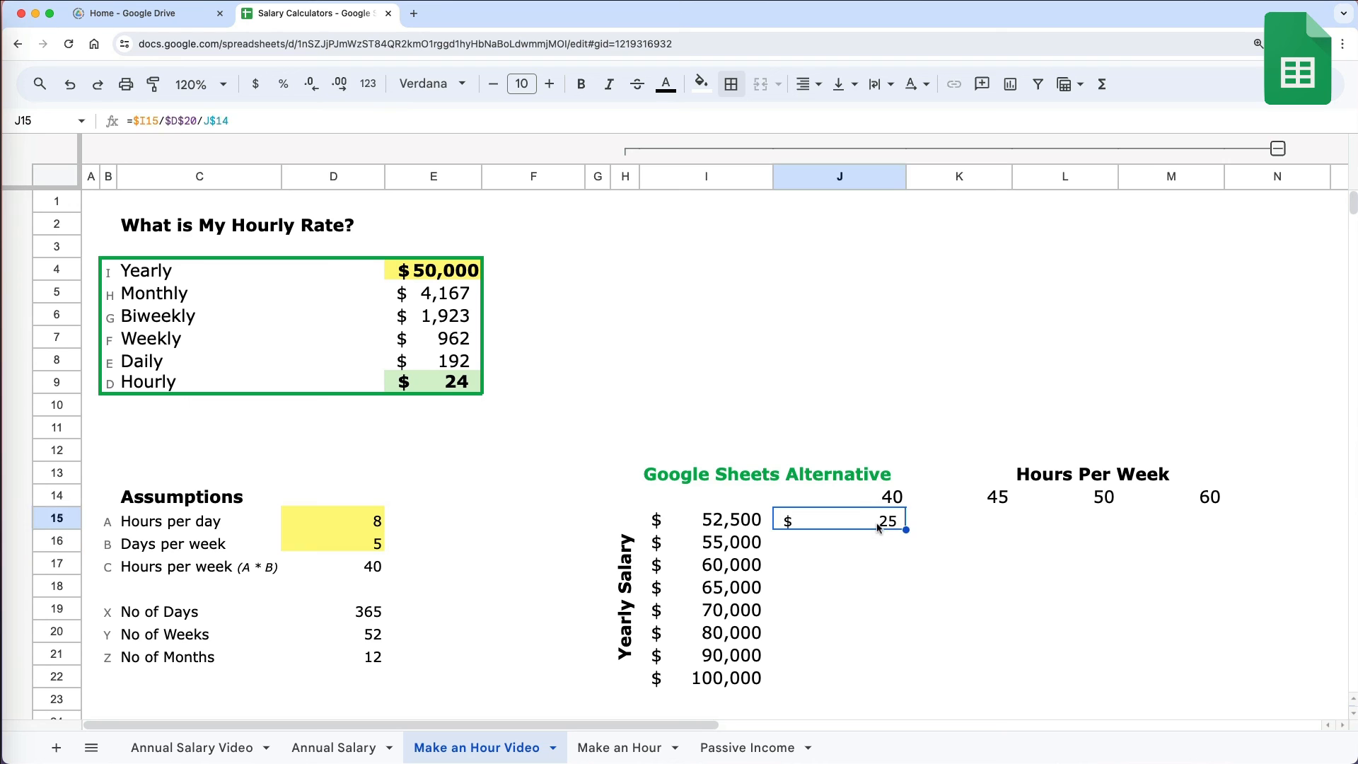
pyautogui.moveTo(906, 530); pyautogui.dragTo(1222, 677)
pyautogui.click(1293, 694)
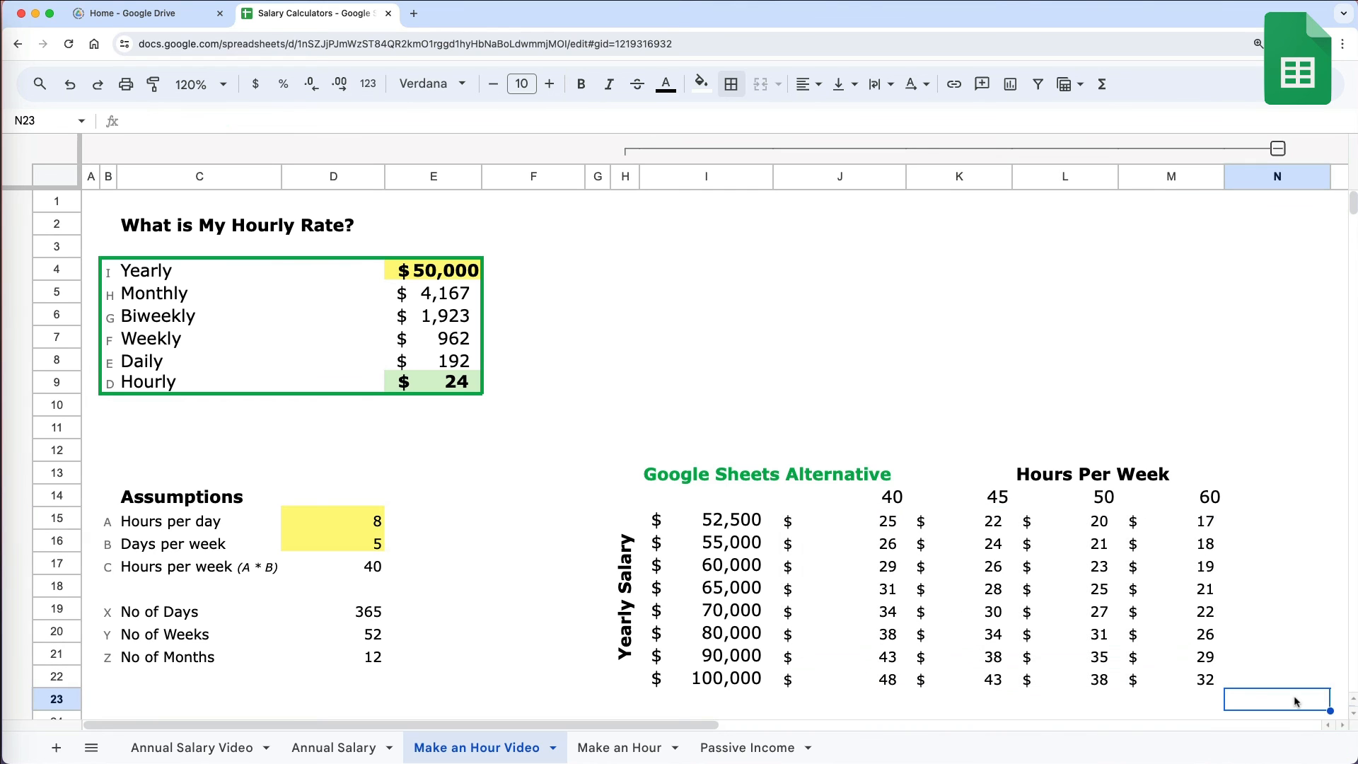